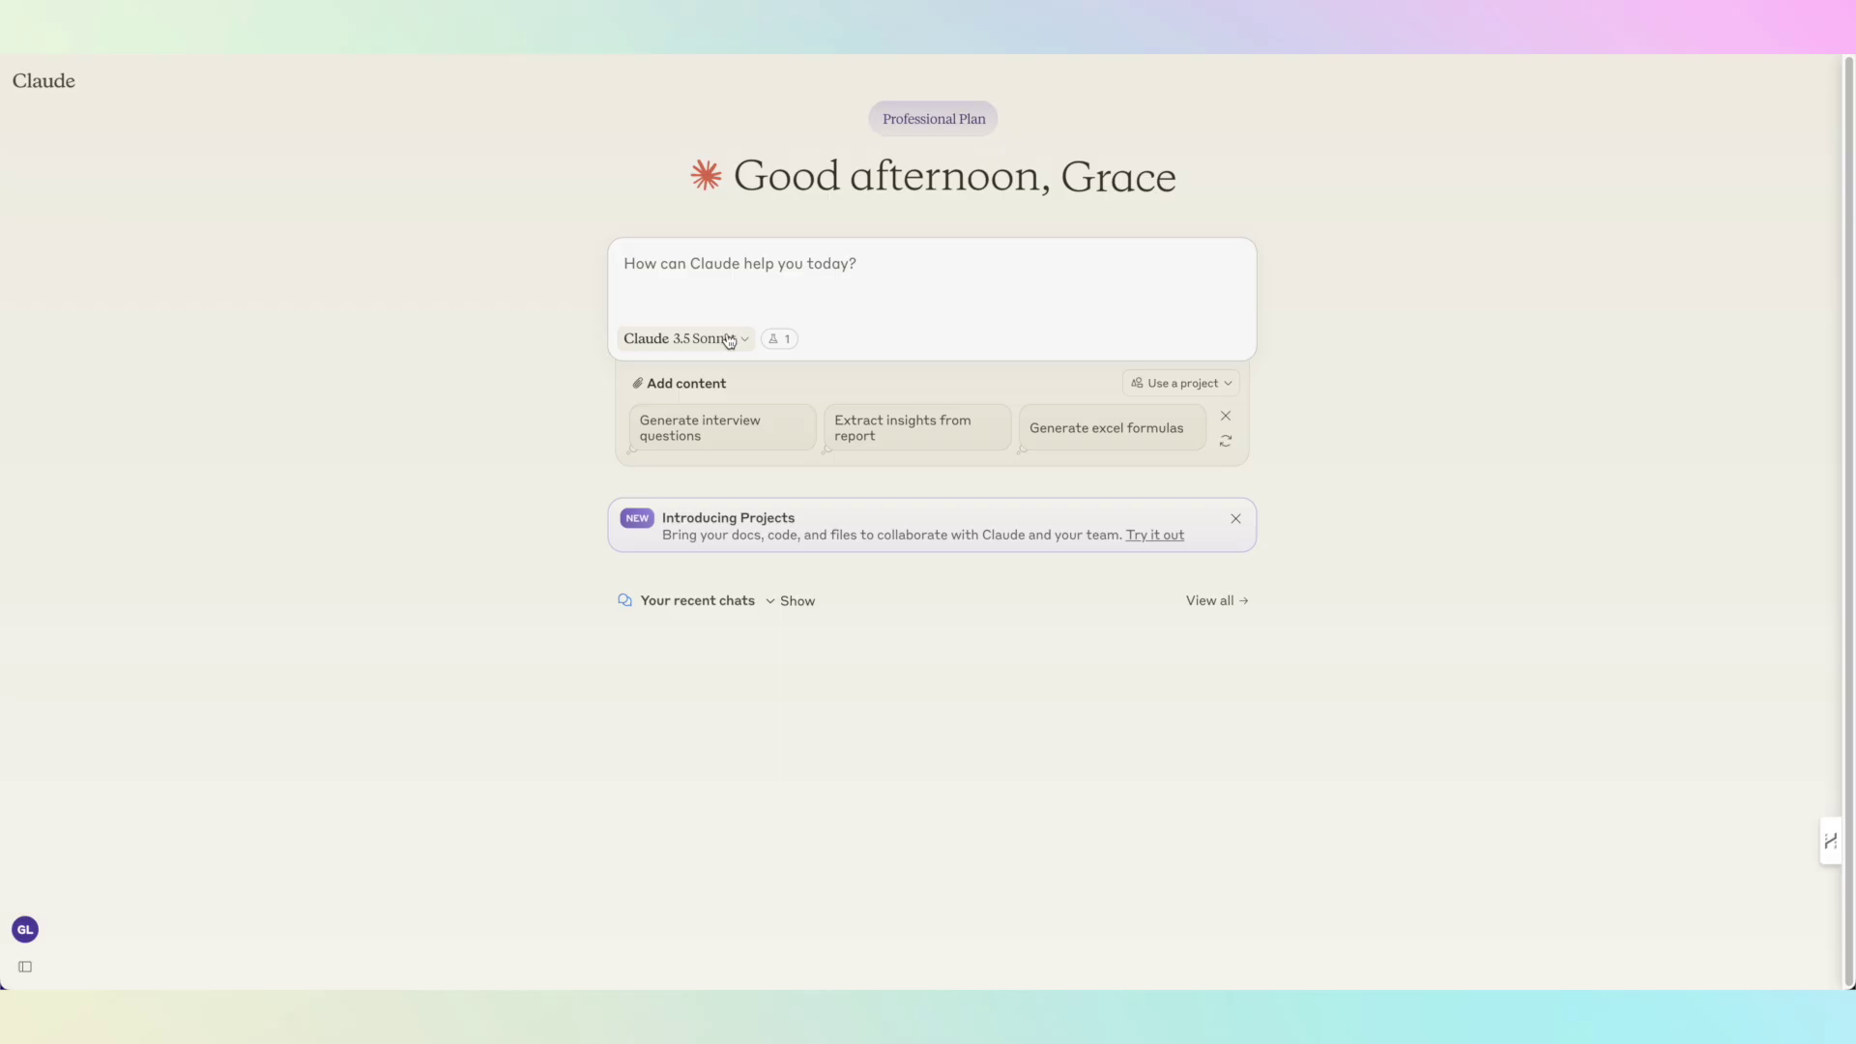
- Show the list of available Claude models under the prompt box
left_click(695, 335)
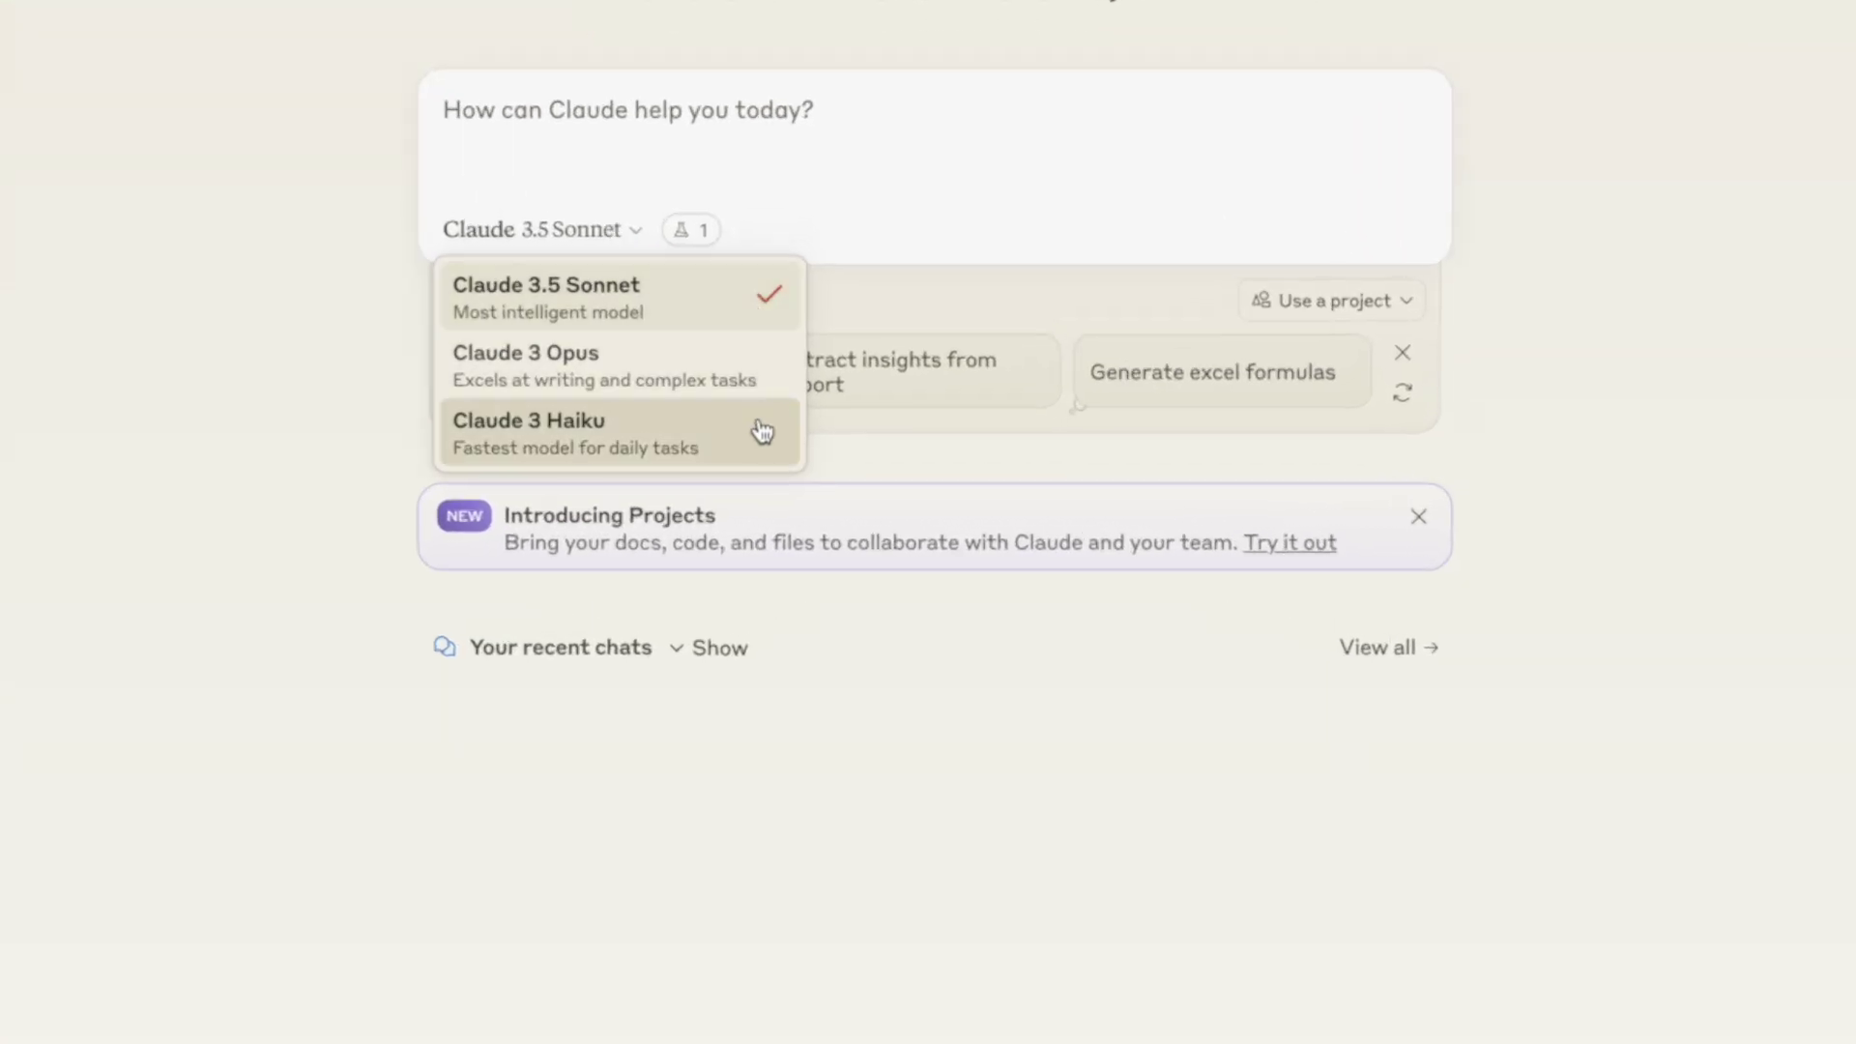
- Keep Claude 3.5 Sonnet as the model and open the Projects introduction
left_click(1665, 401)
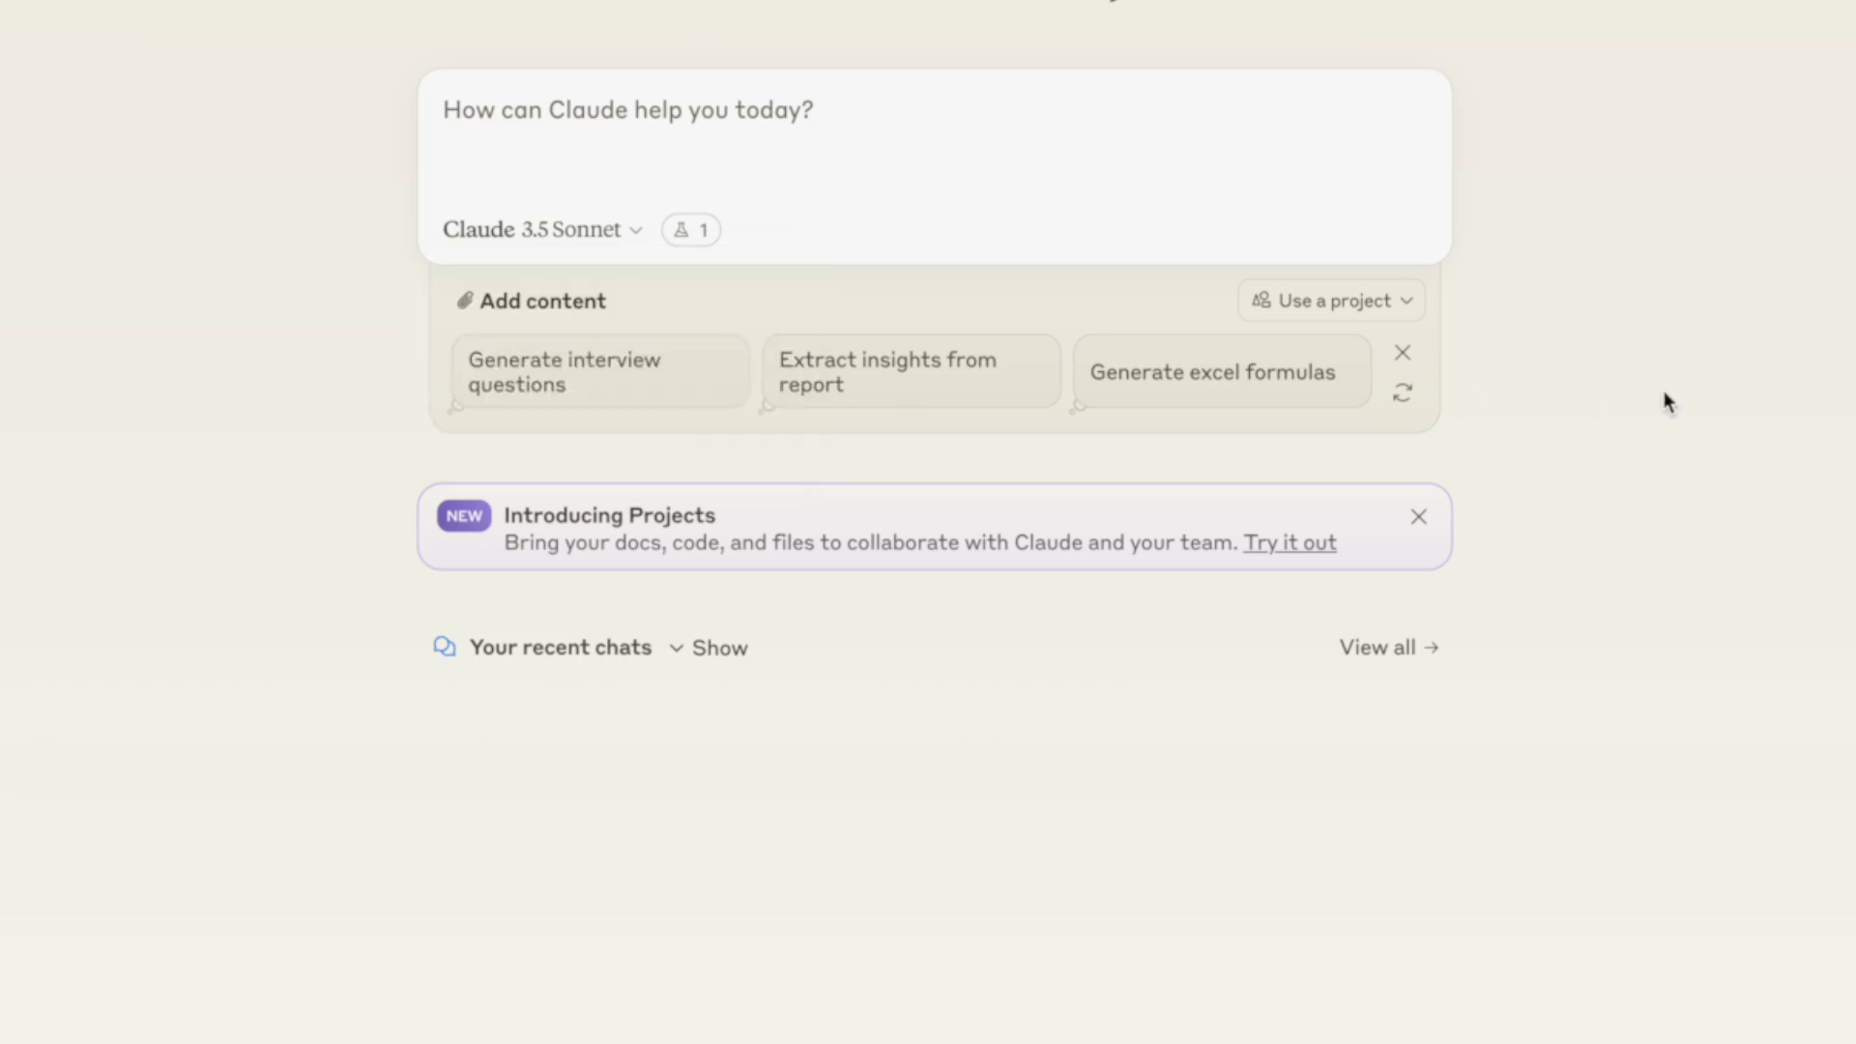
left_click(1305, 545)
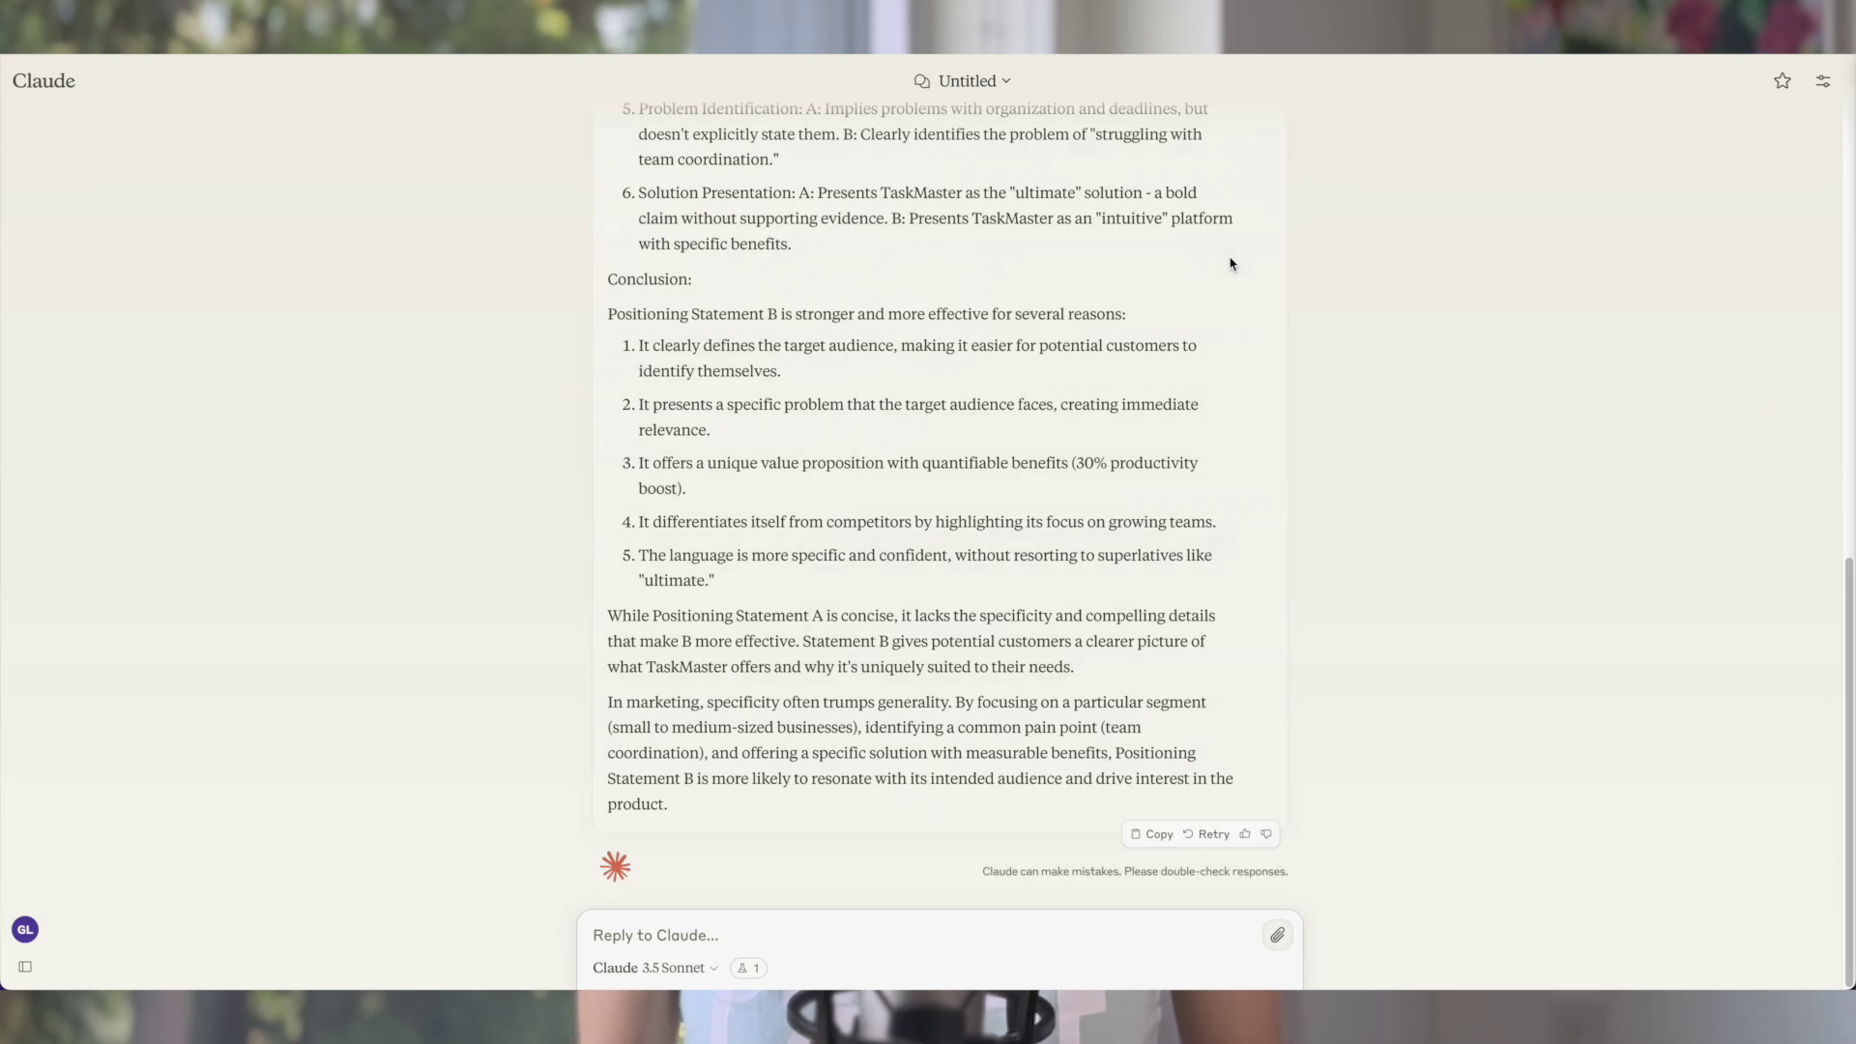
- Scroll through Claude's comparison of the two TaskMaster positioning statements
left_click_drag(1846, 642, 1837, 560)
scroll(1836, 560, "up", 5)
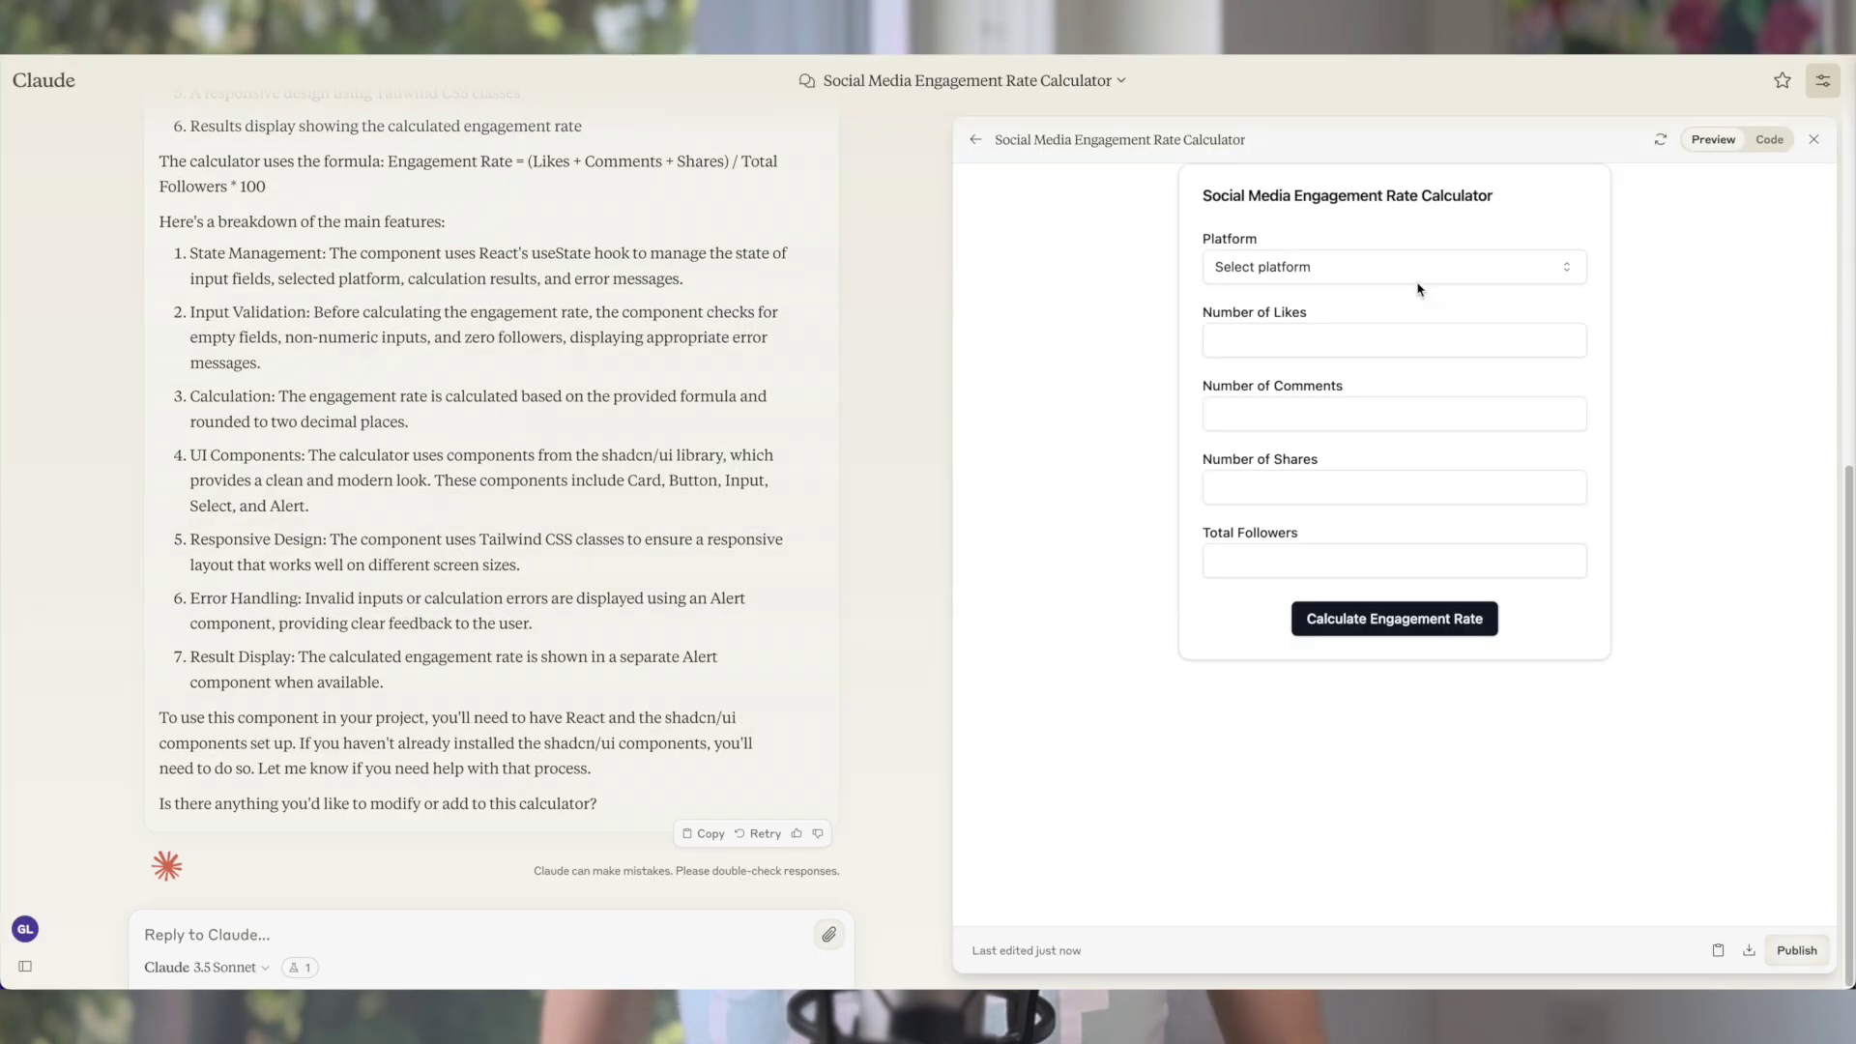
- Enable Artifacts and calculate Facebook engagement for 2000 likes, 150 comments, 40 shares, 100000 followers
left_click(1296, 279)
left_click(1405, 318)
left_click(1400, 330)
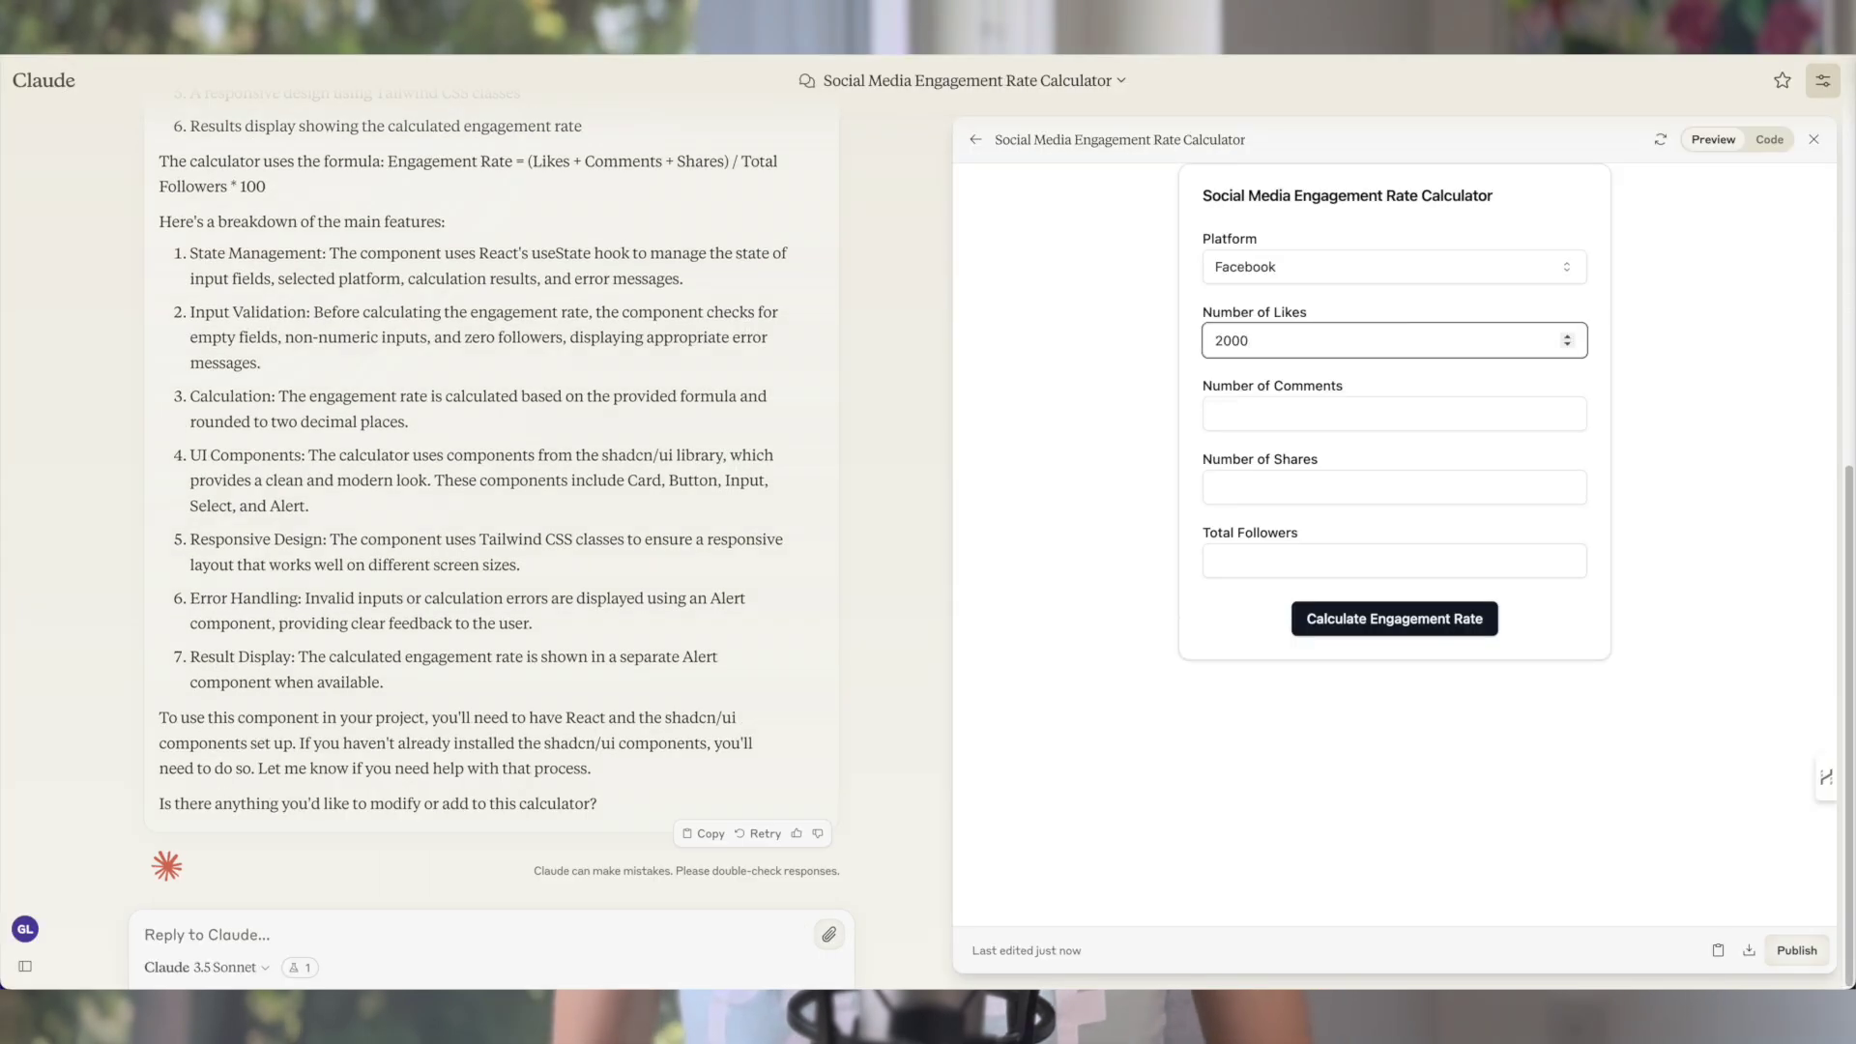
left_click(1391, 414)
type("150")
left_click(1381, 498)
type("40")
left_click(1378, 568)
type("100000")
left_click(1421, 621)
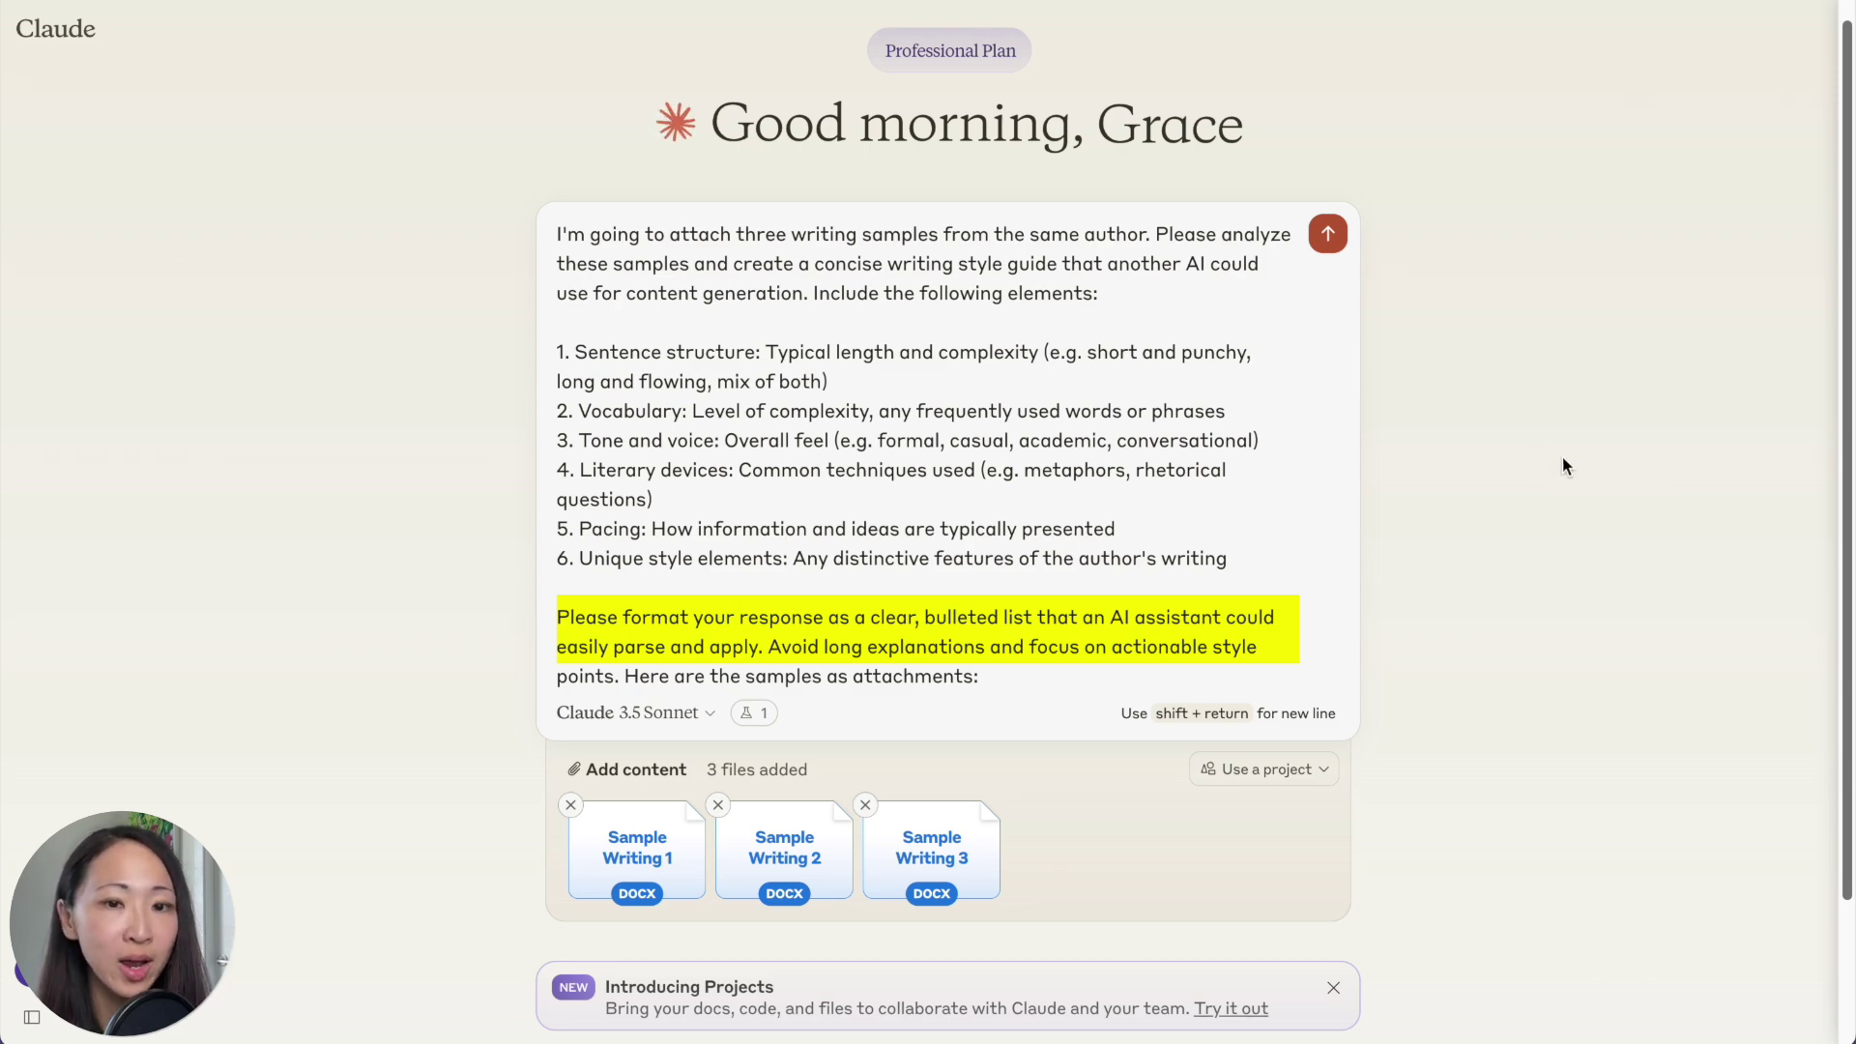
- Send the style guide request with the three Sample Writing DOCX files attached
key("Return")
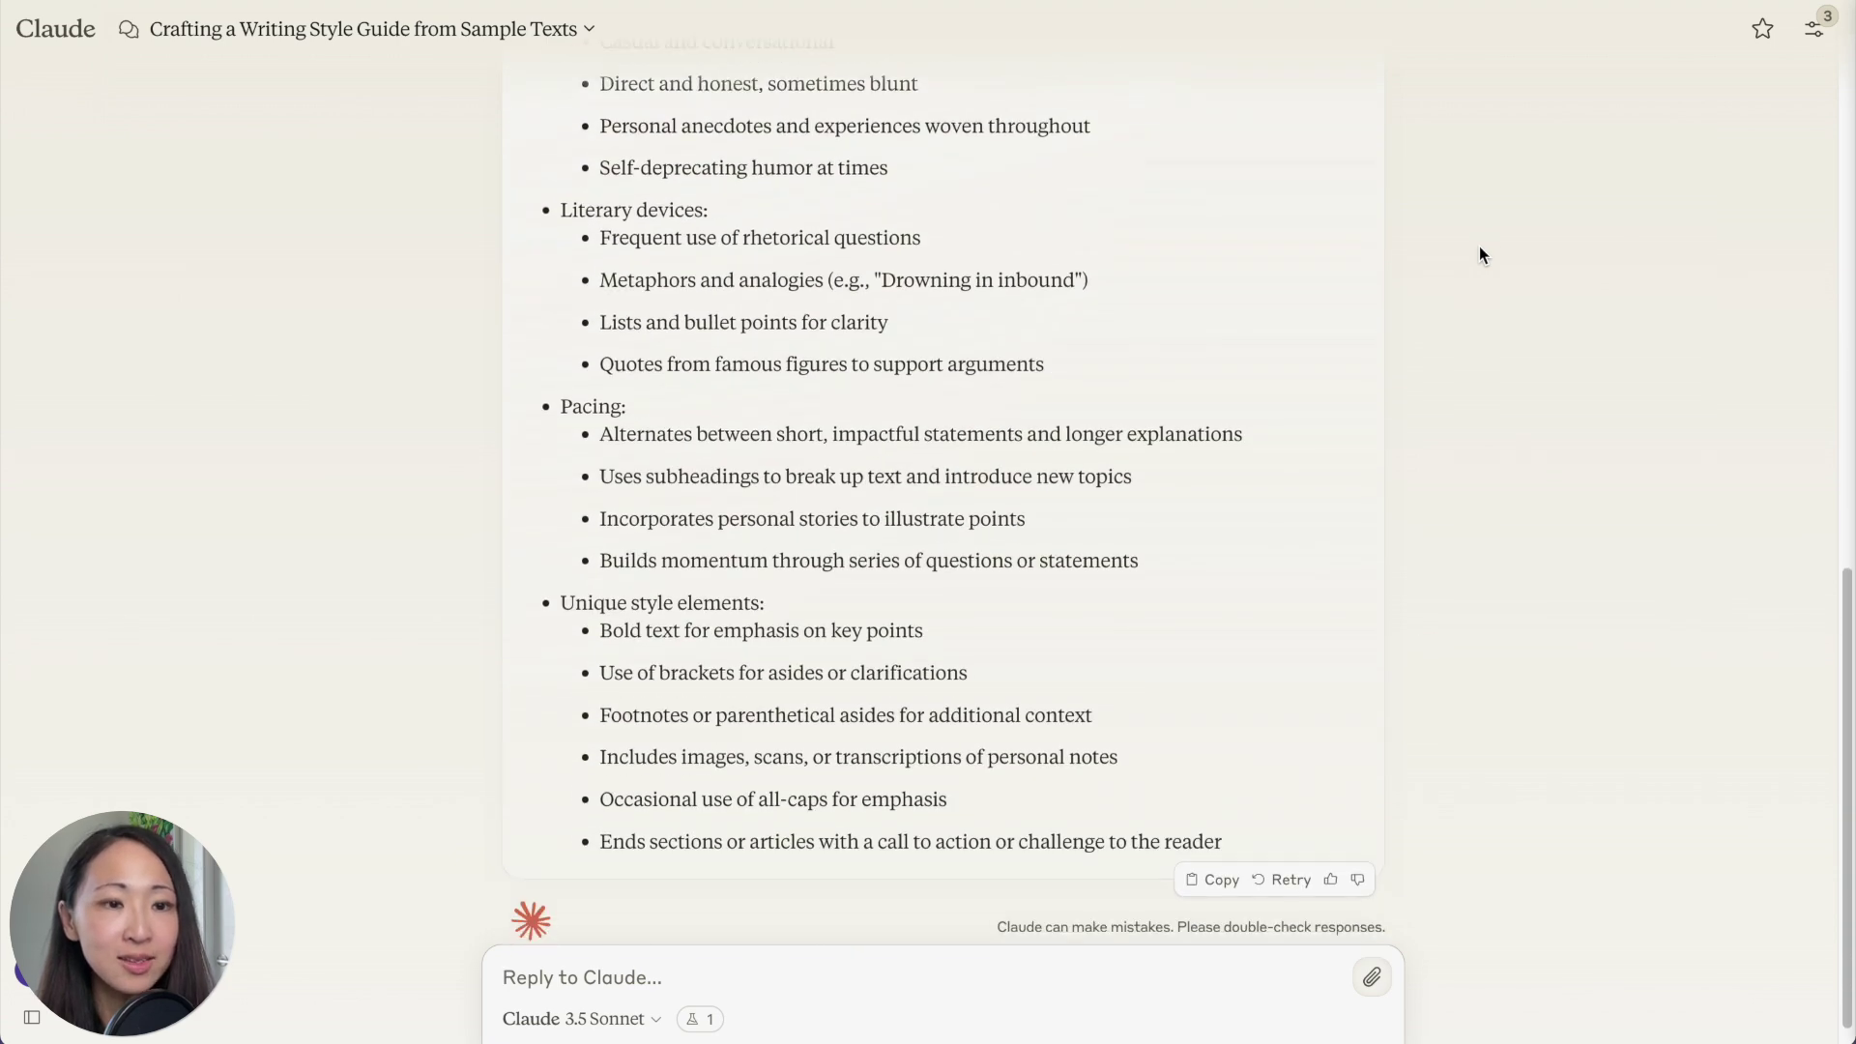
- Copy Claude's concise writing style guide reply for pasting into Word
left_click(1208, 879)
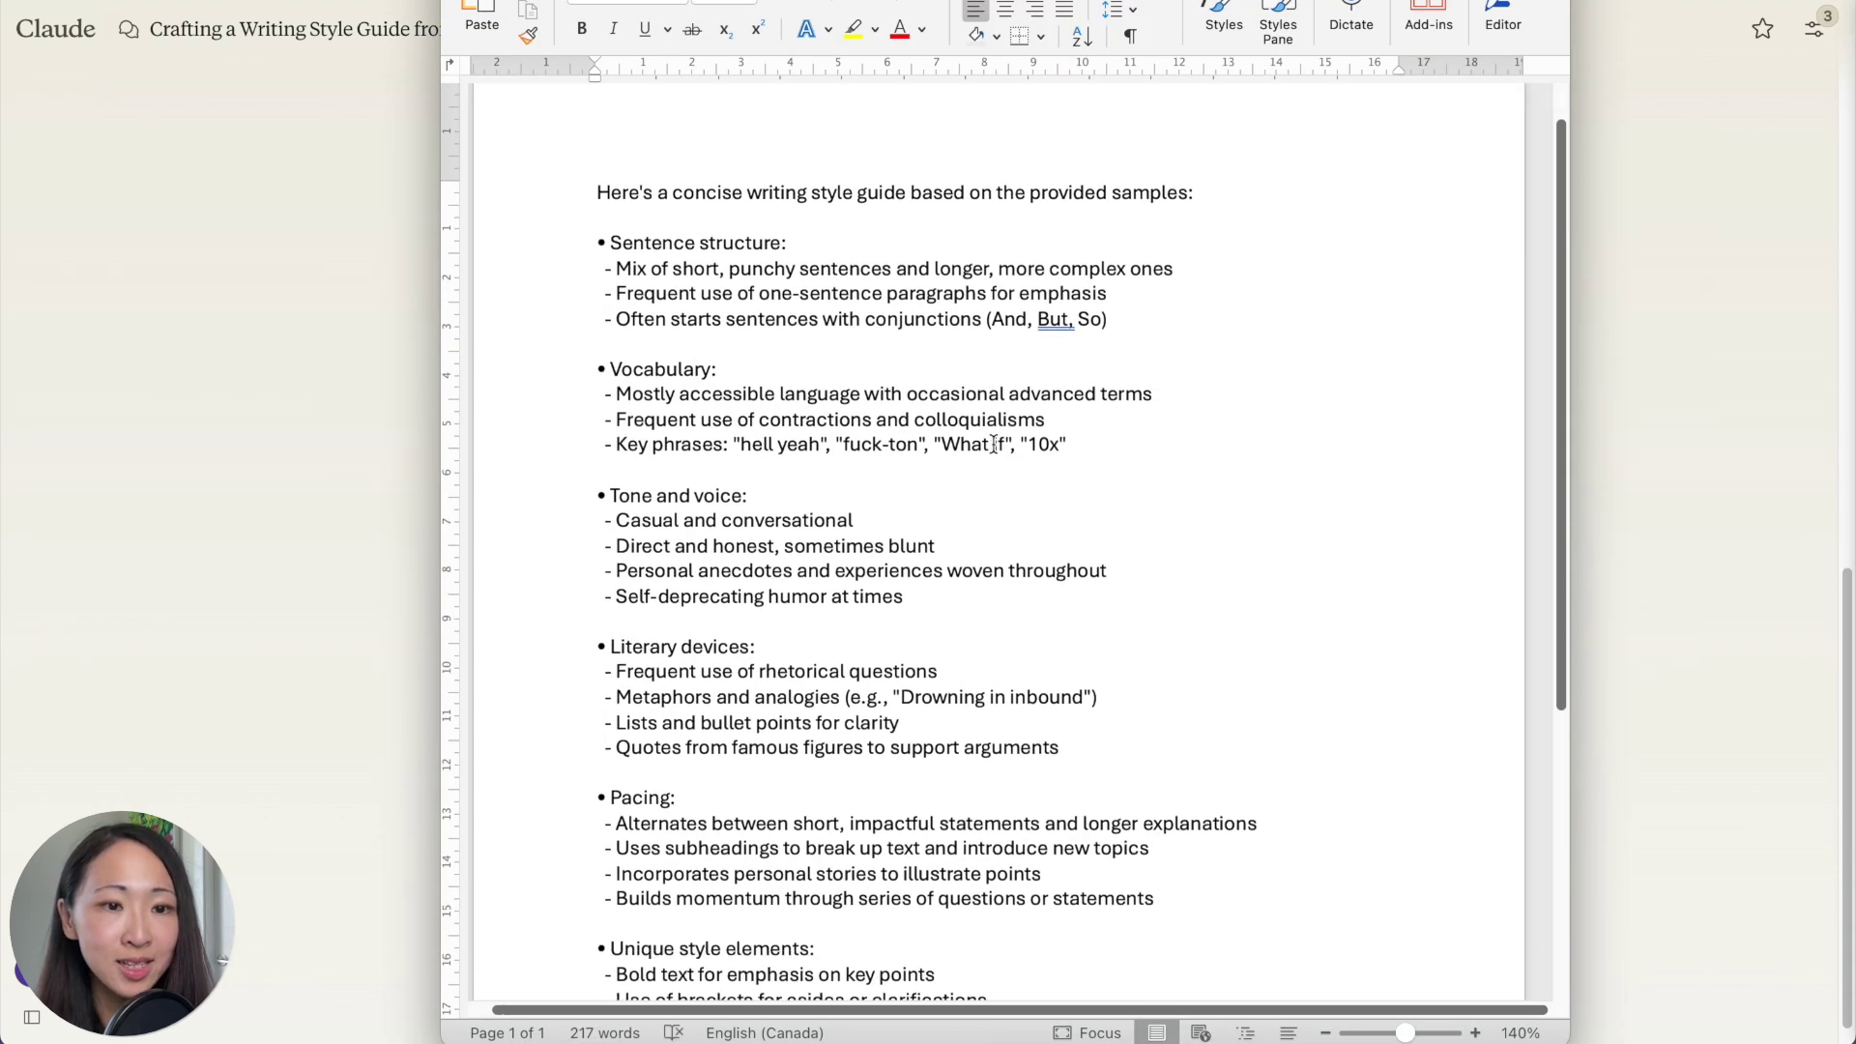
scroll(993, 444, "down", 3)
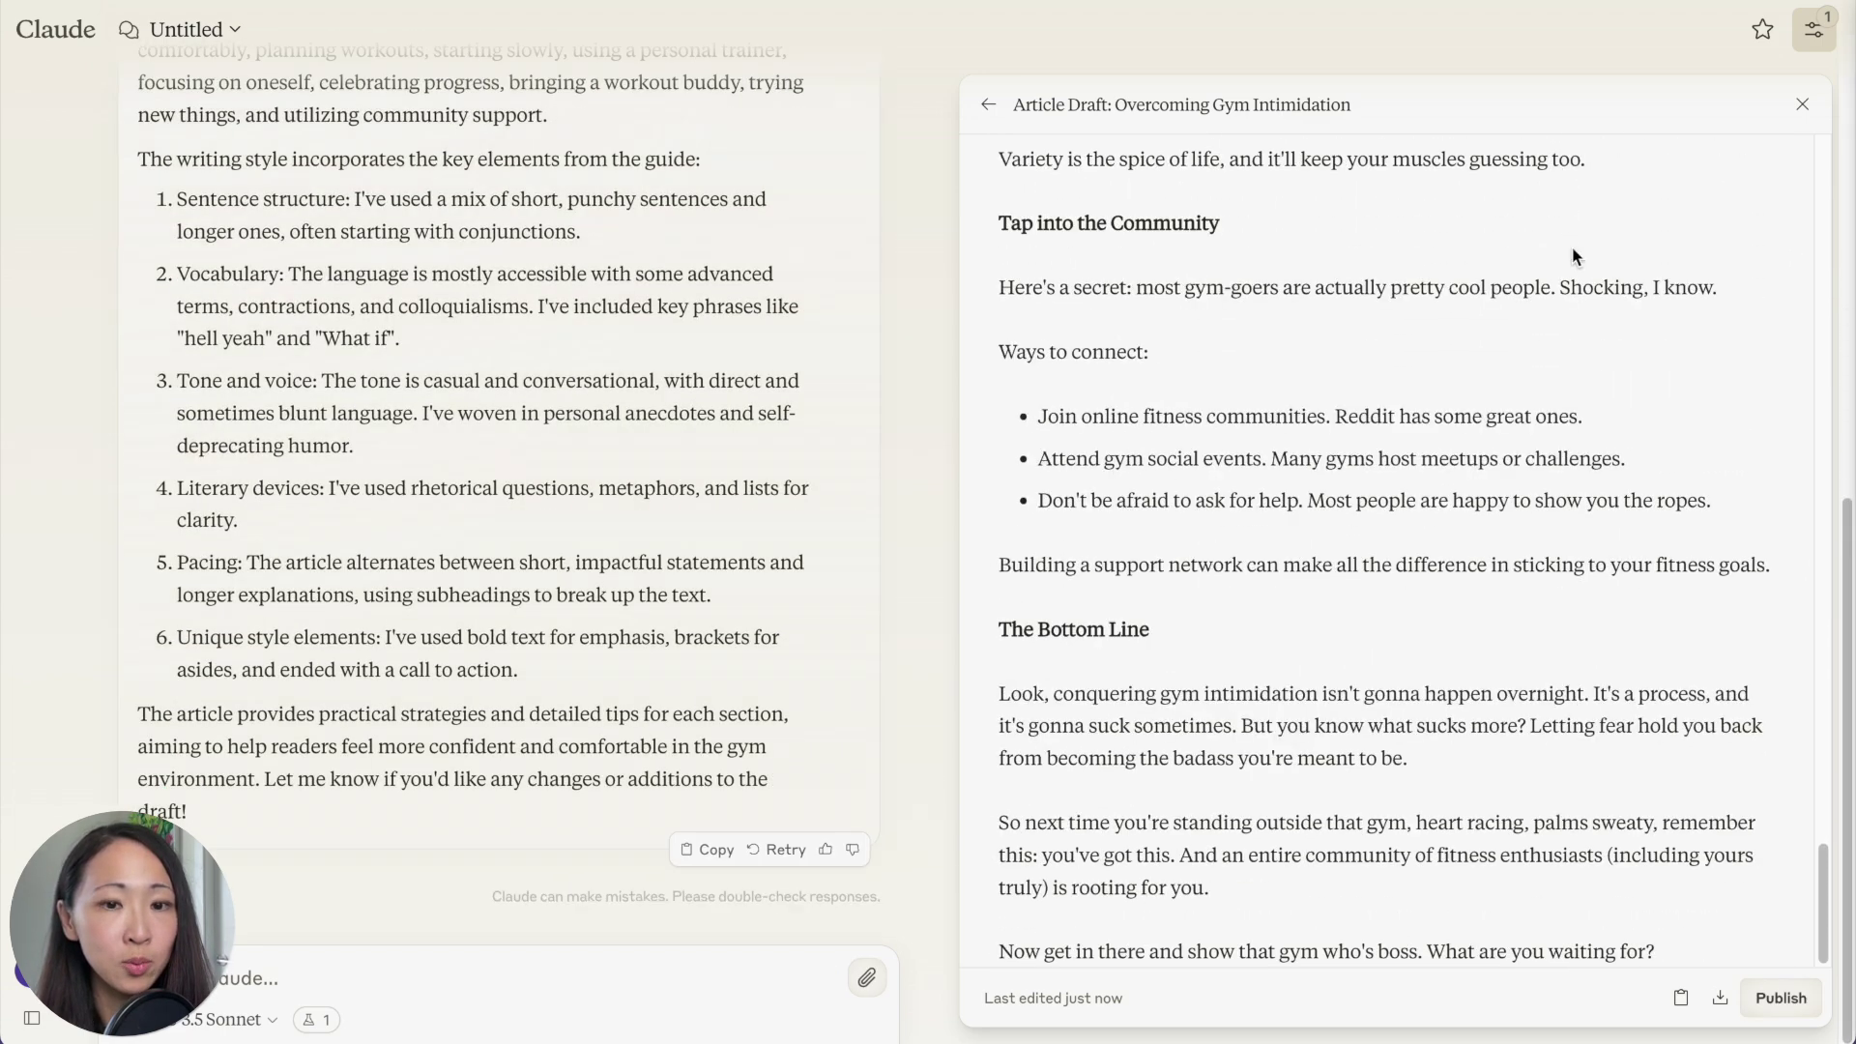
- Scroll through the gym intimidation Article Draft artifact written in the style guide's voice
left_click_drag(1823, 901, 1805, 190)
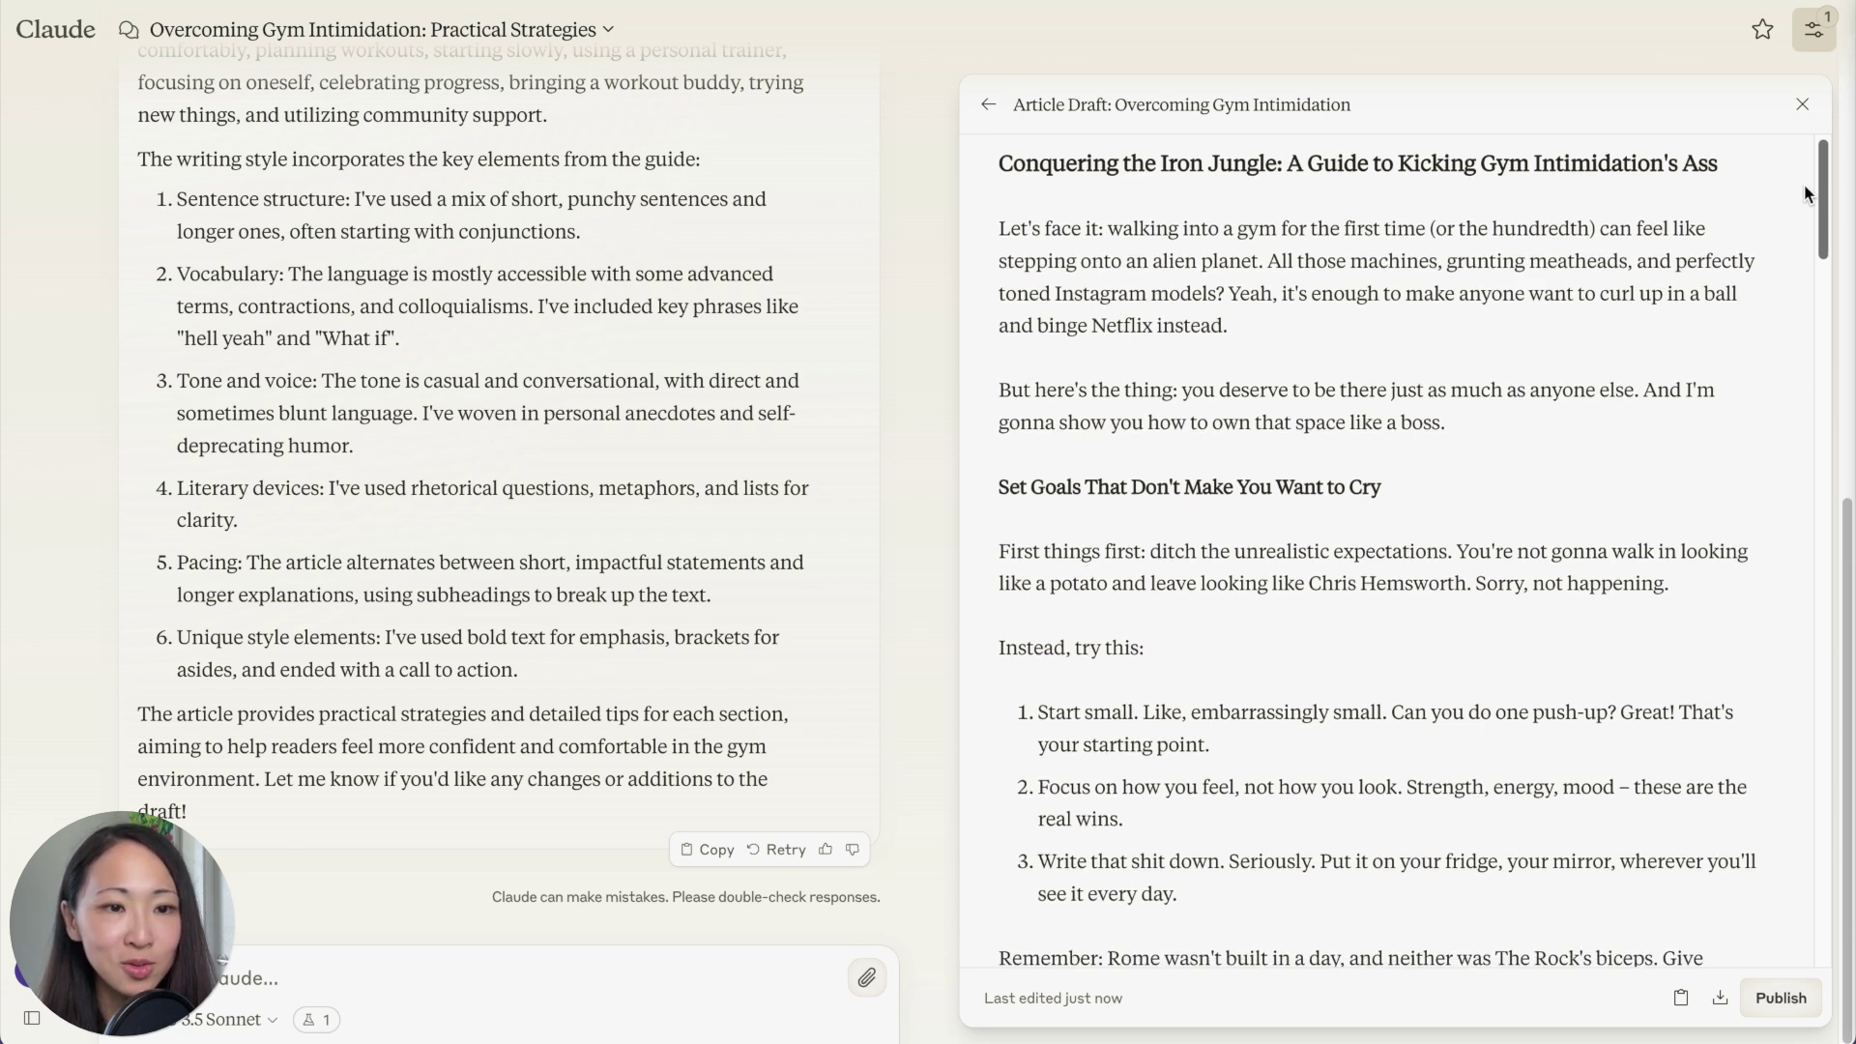
left_click_drag(1803, 184, 1806, 181)
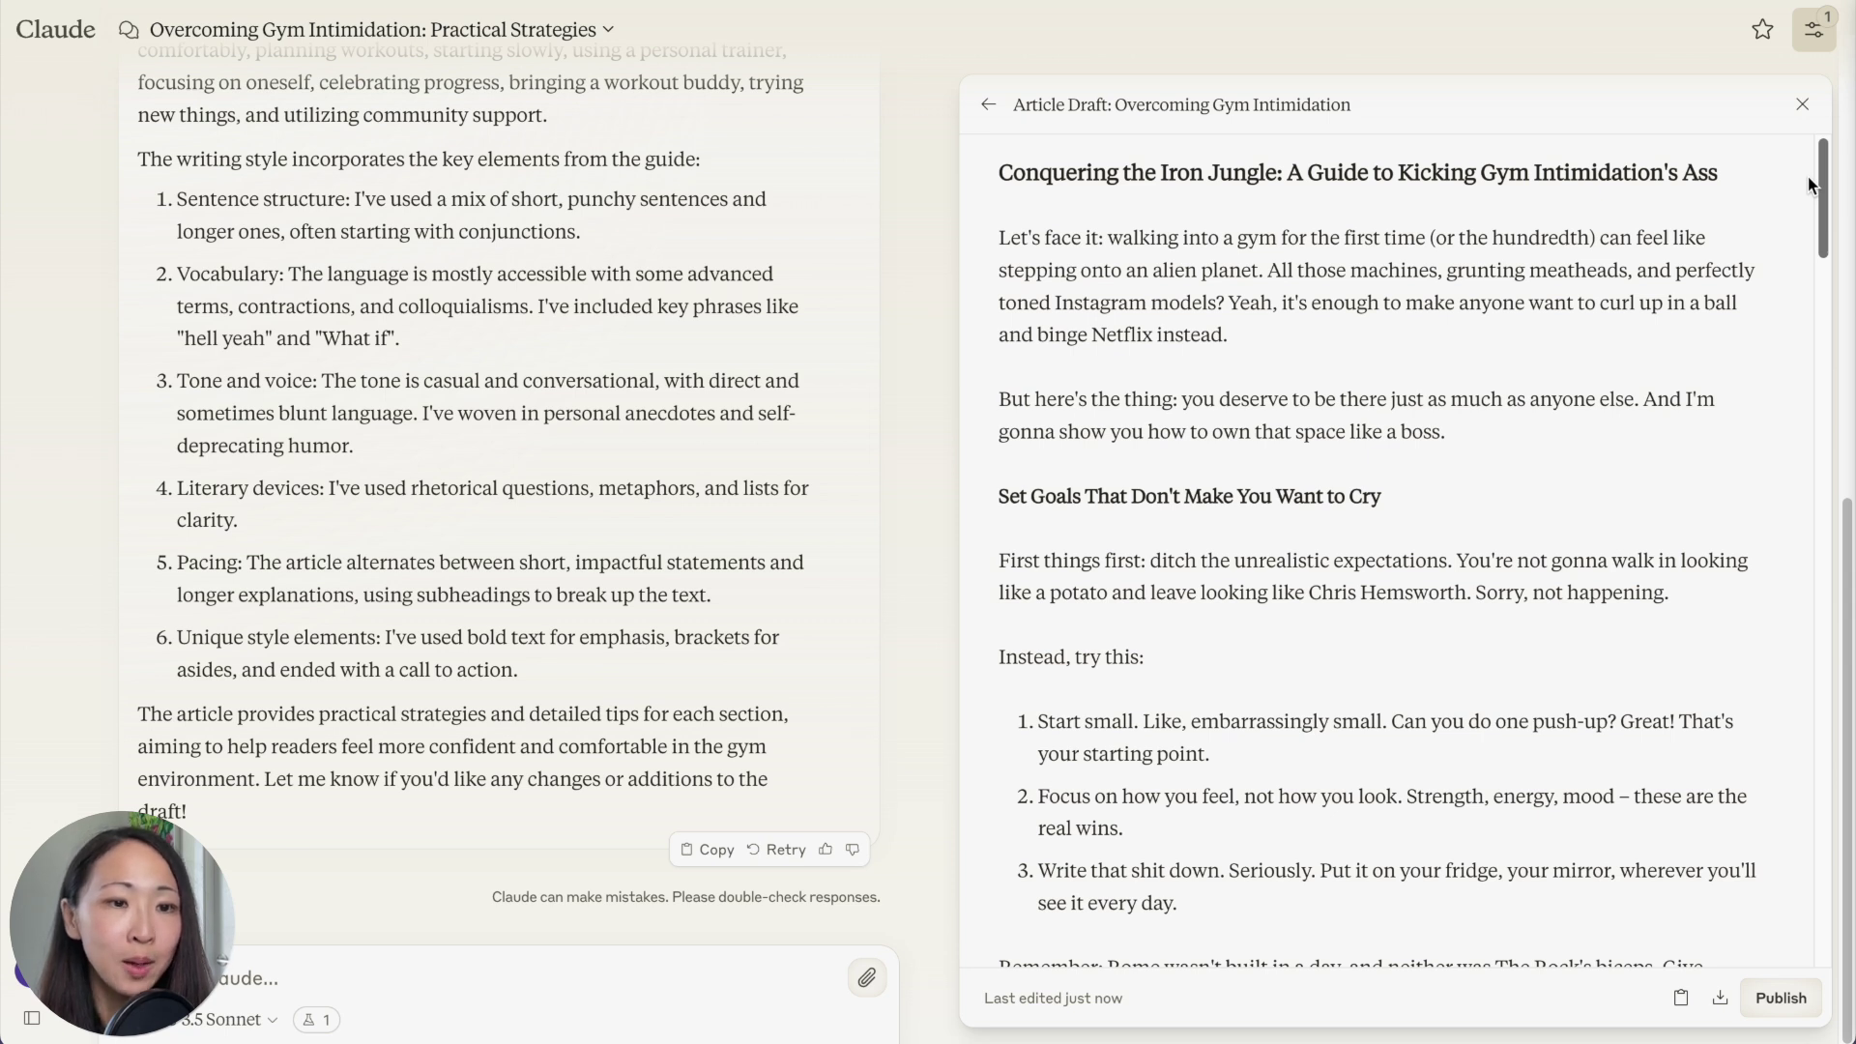
left_click_drag(1808, 184, 1849, 899)
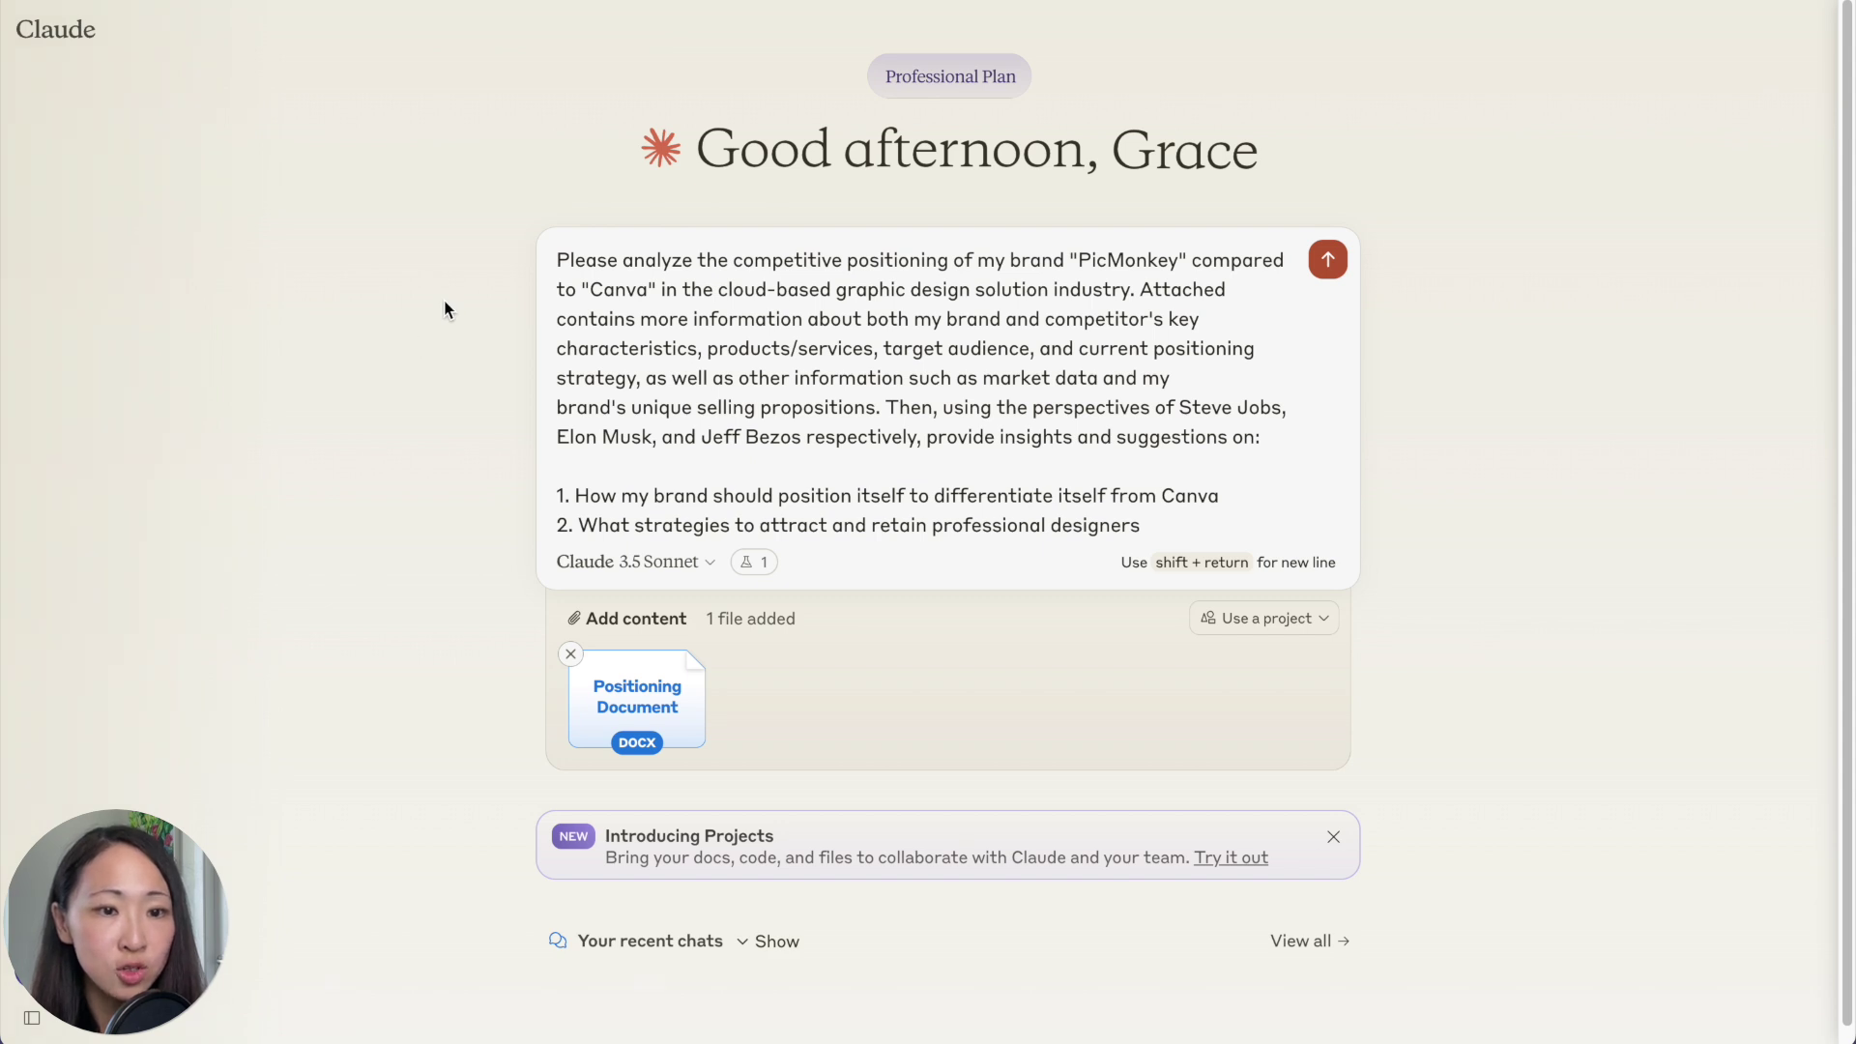
- Send the PicMonkey-versus-Canva positioning prompt and scroll back up through Claude's analysis
left_click(1328, 273)
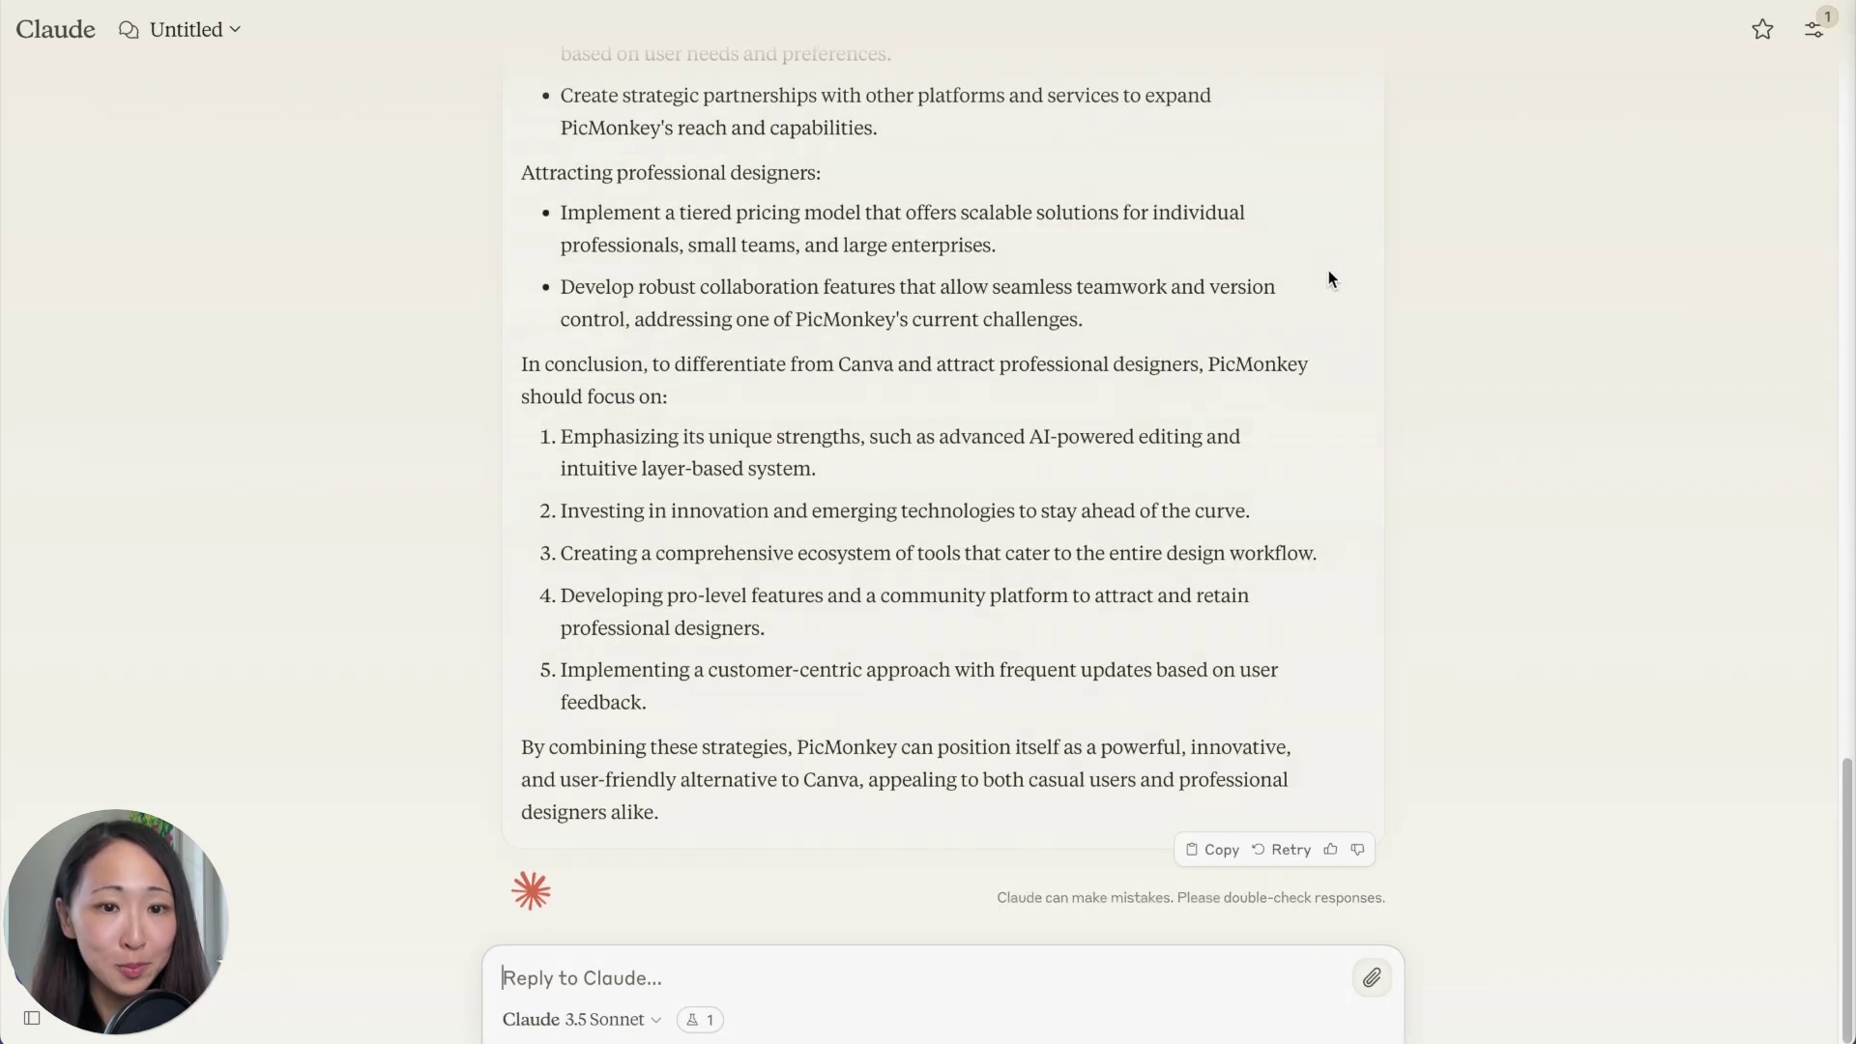
scroll(1382, 445, "up", 15)
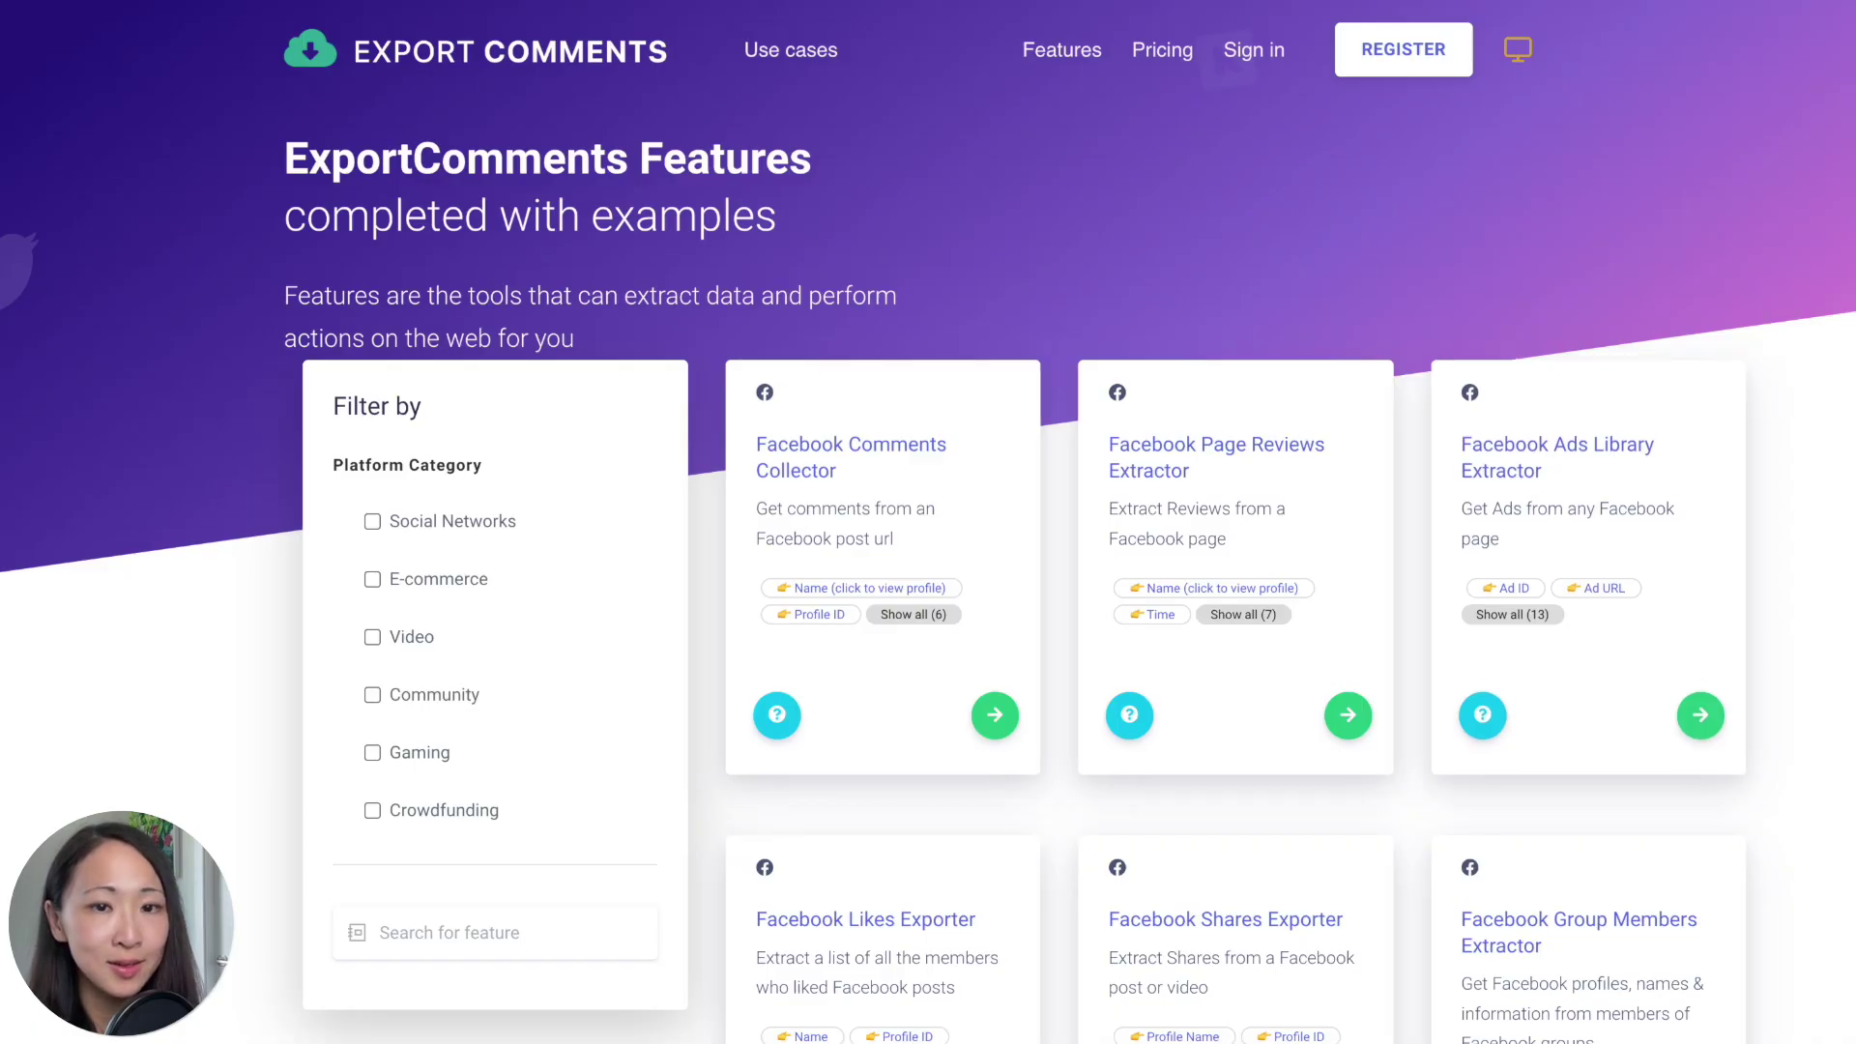
scroll(928, 522, "down", 4)
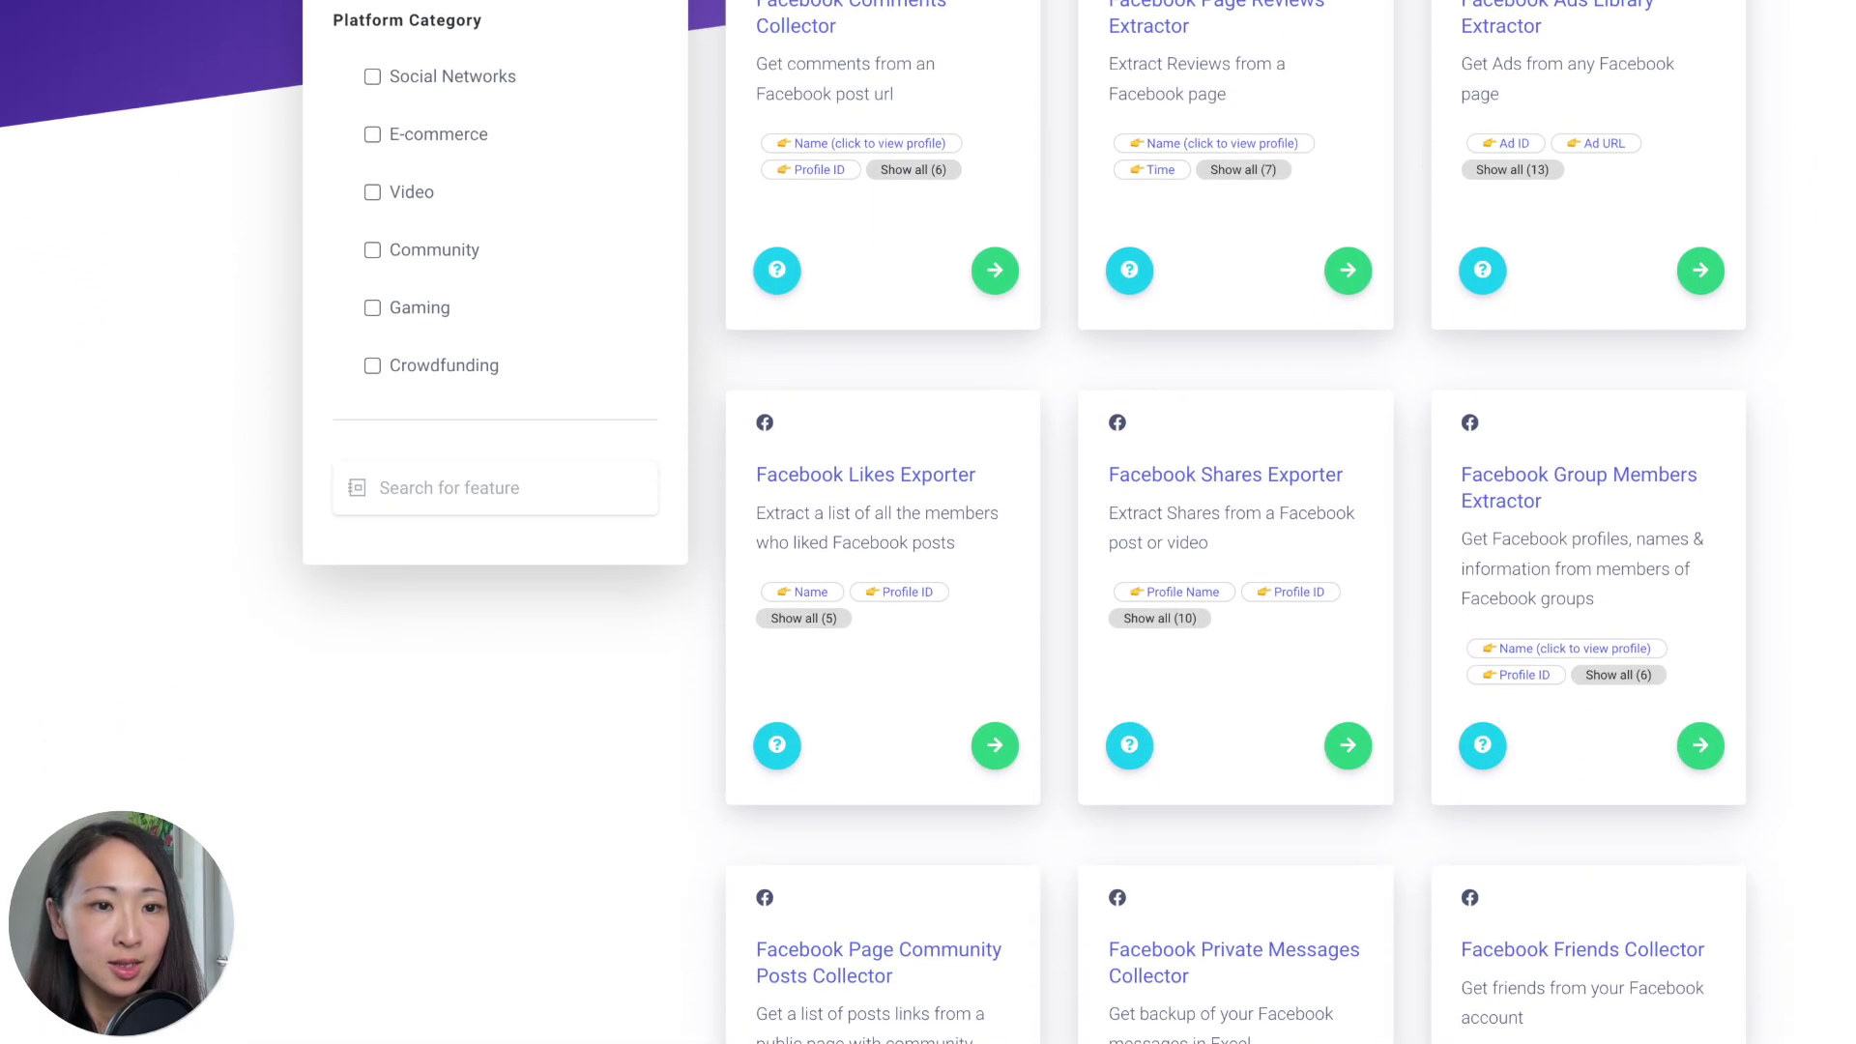
scroll(1237, 522, "down", 20)
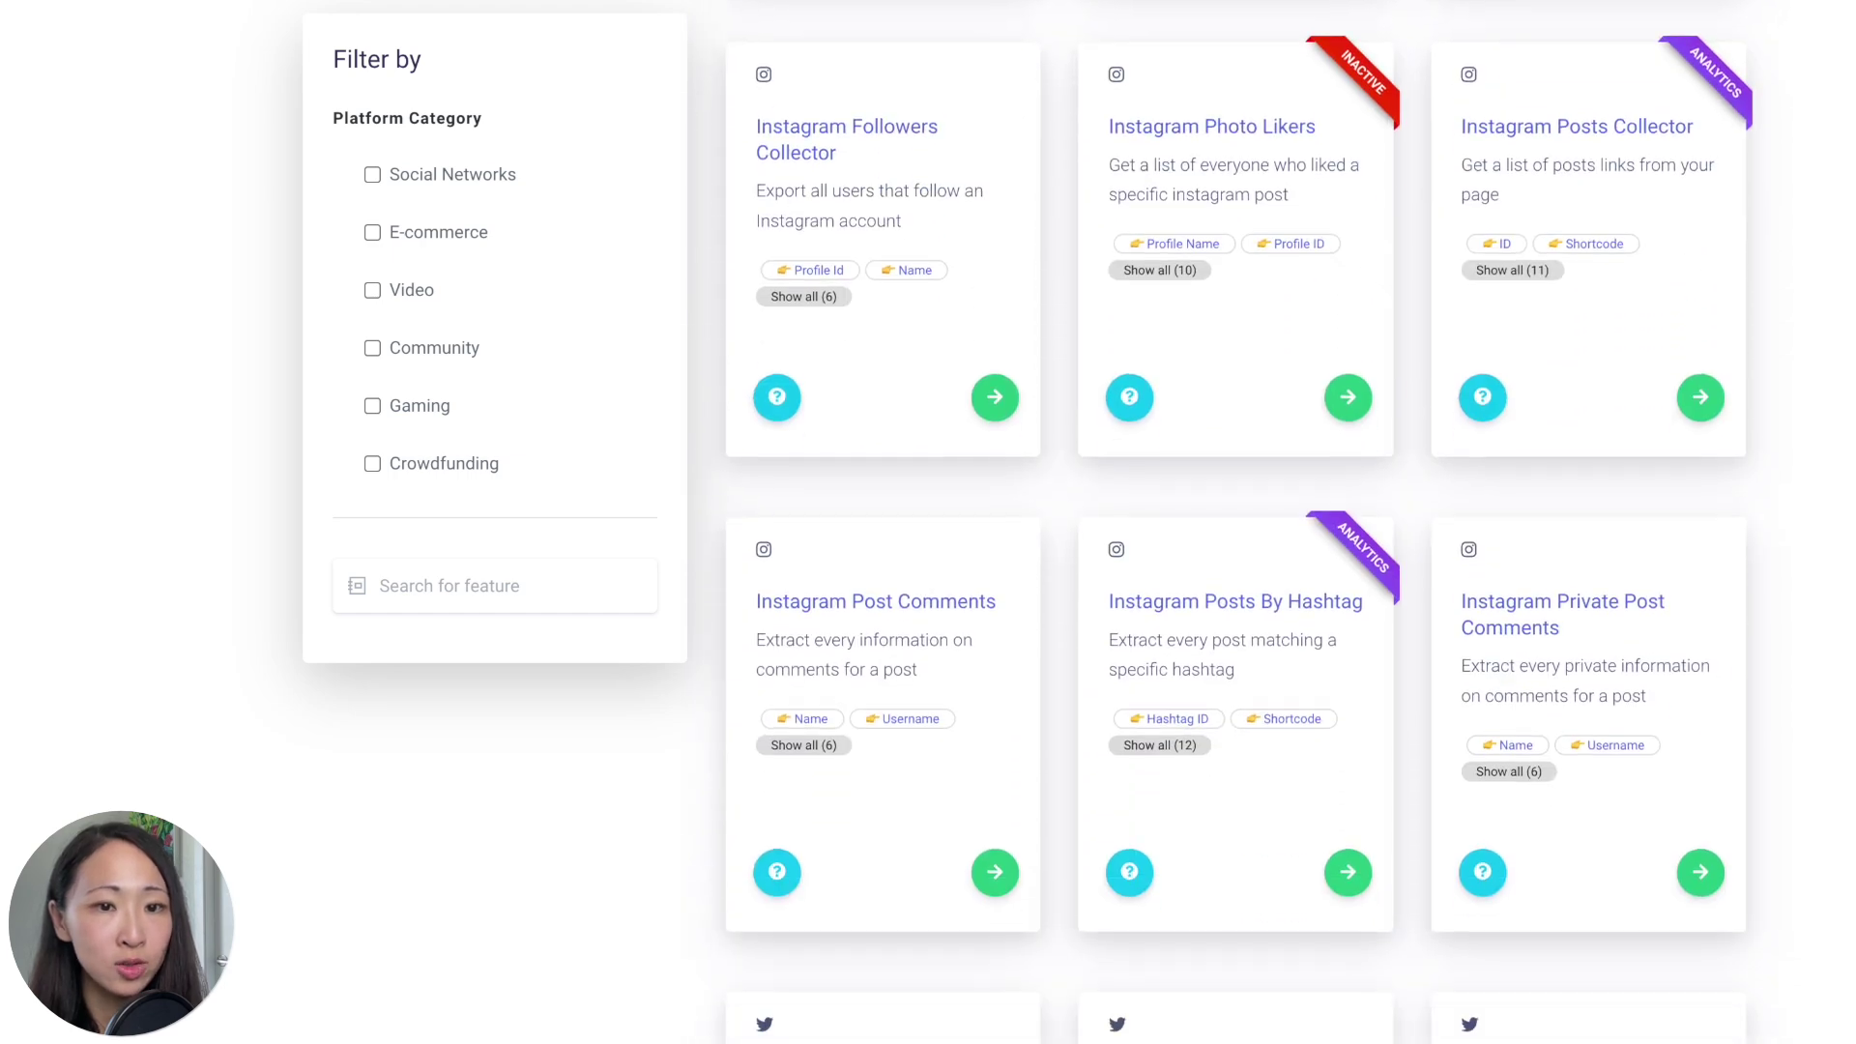
scroll(1237, 522, "down", 20)
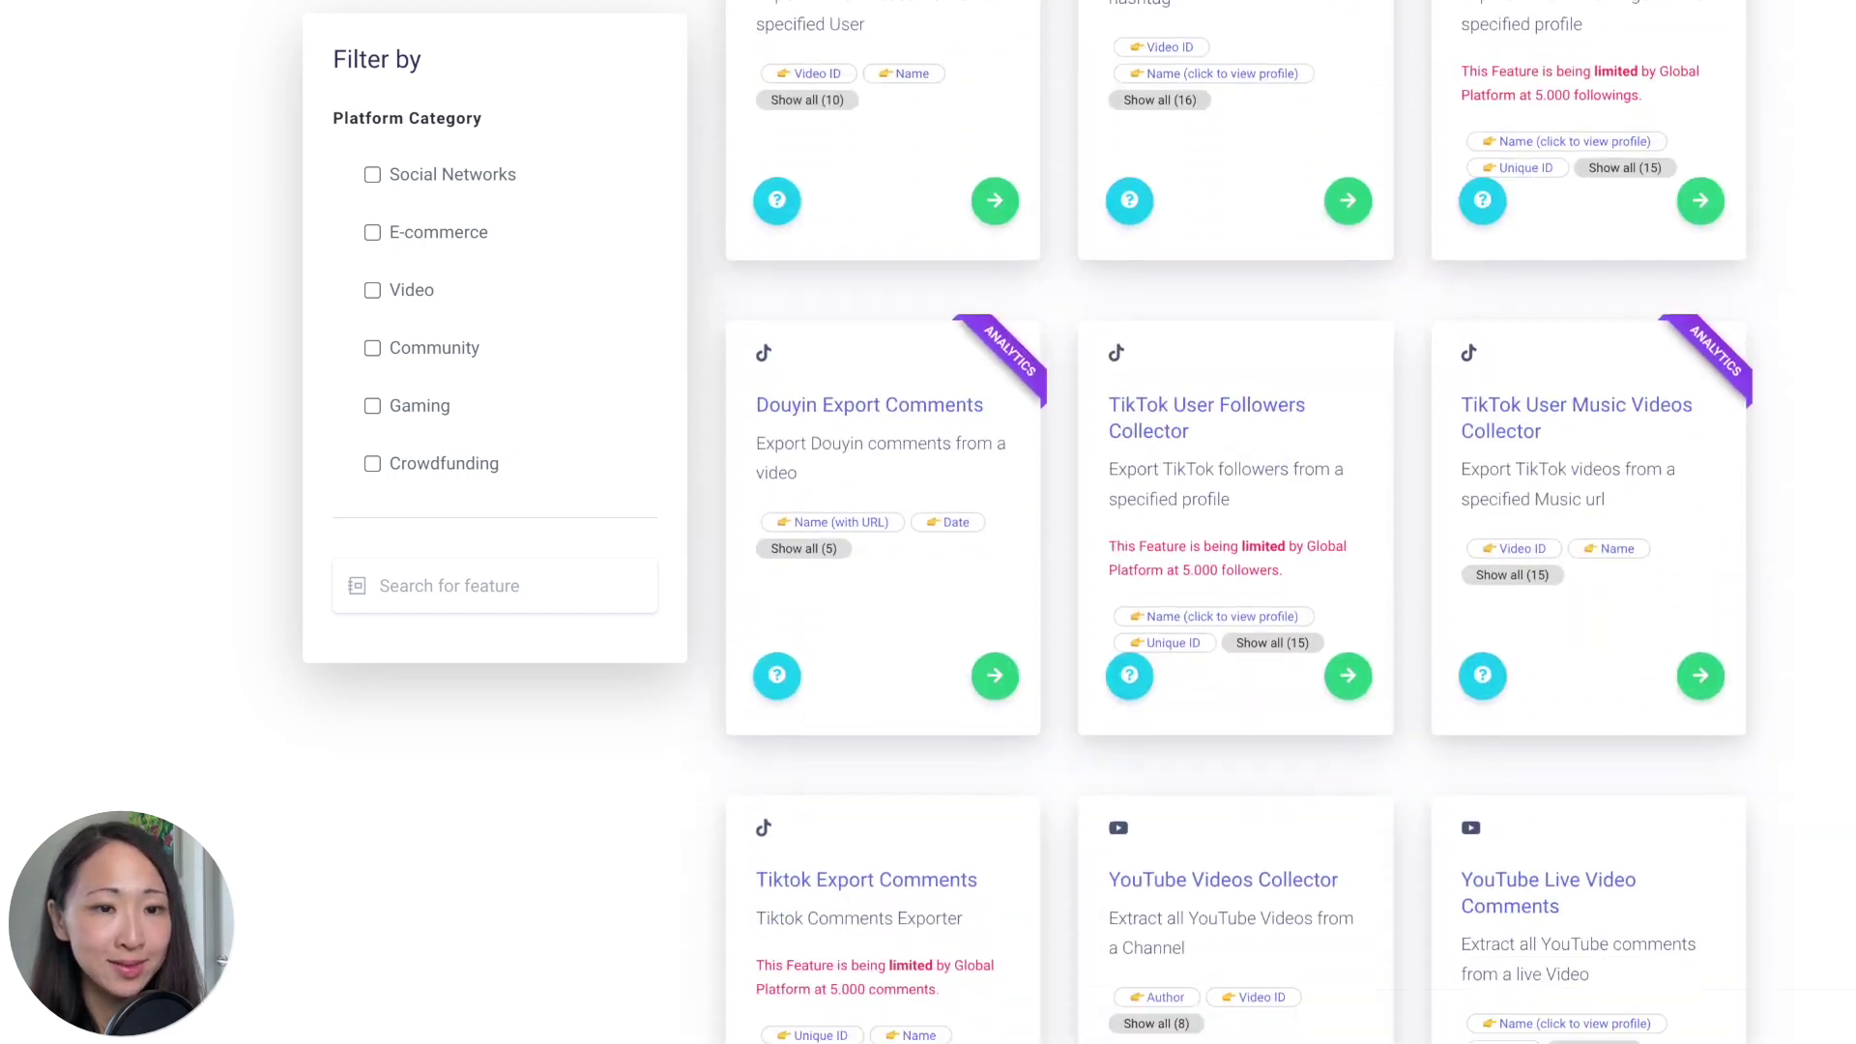
scroll(1238, 522, "down", 12)
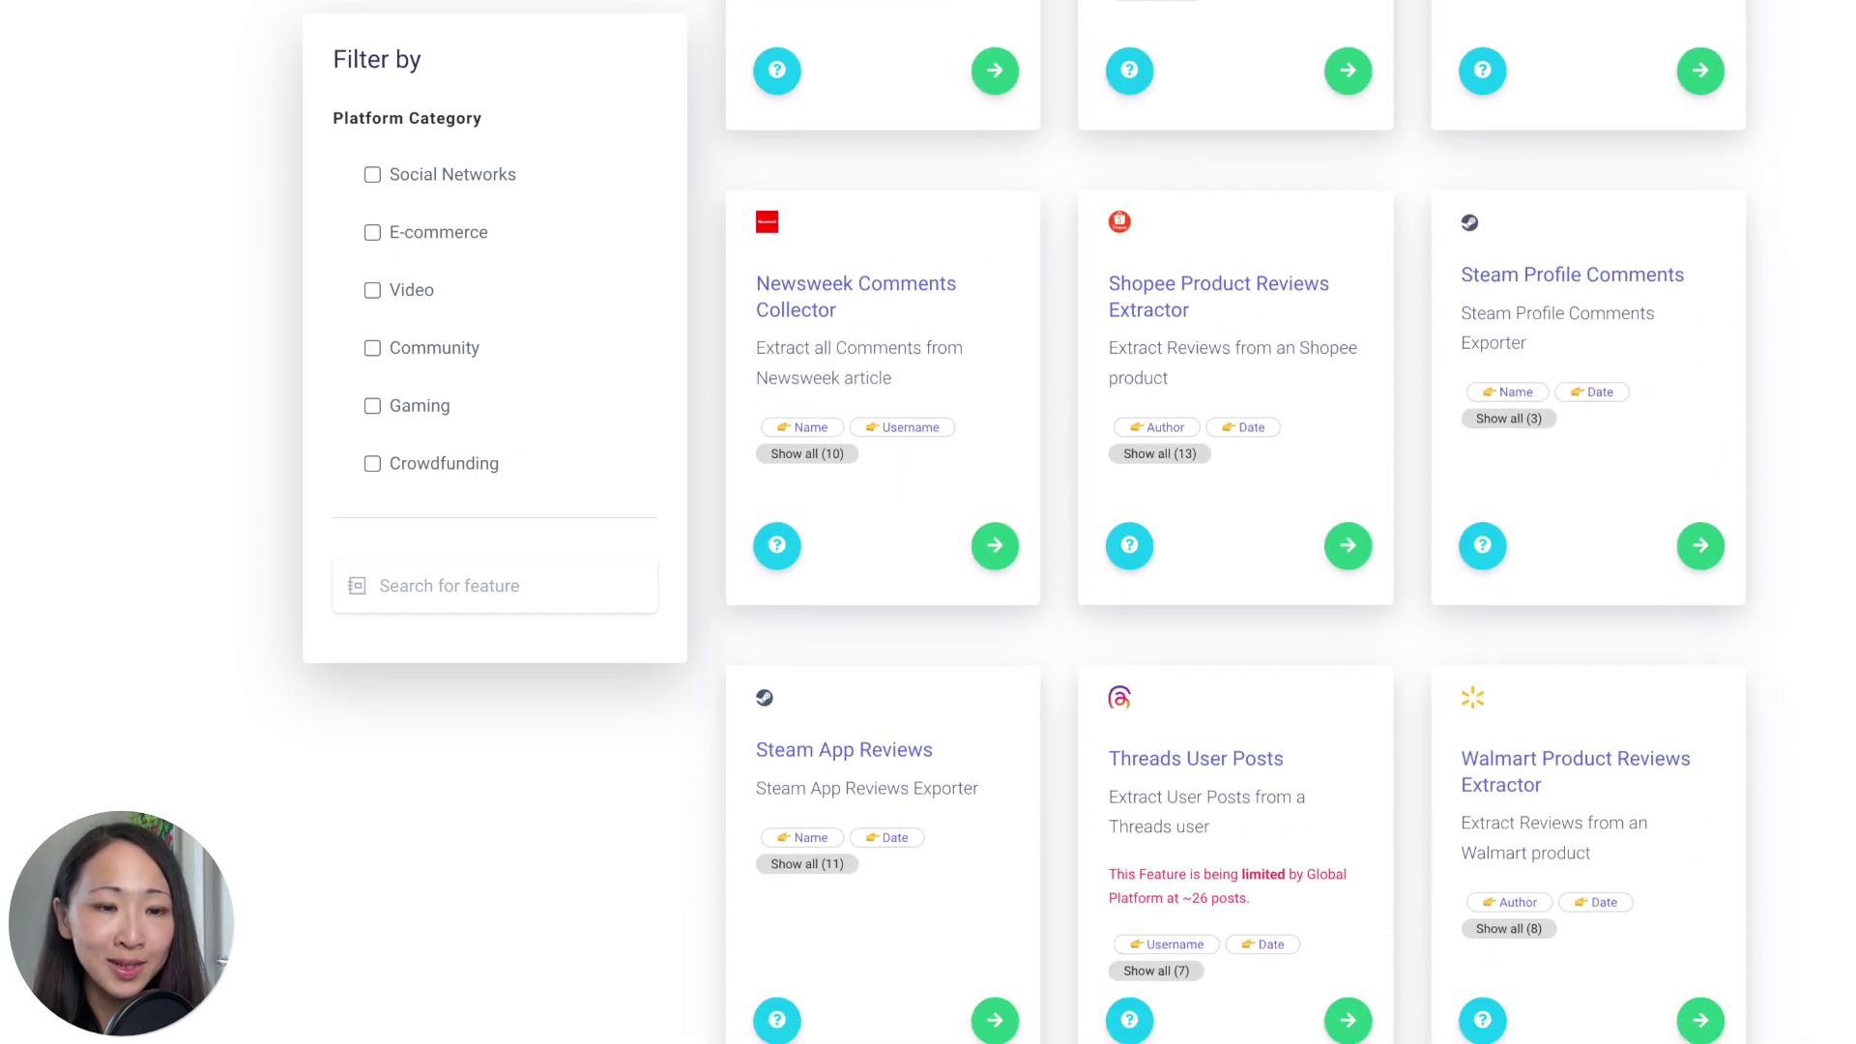
scroll(1237, 522, "down", 19)
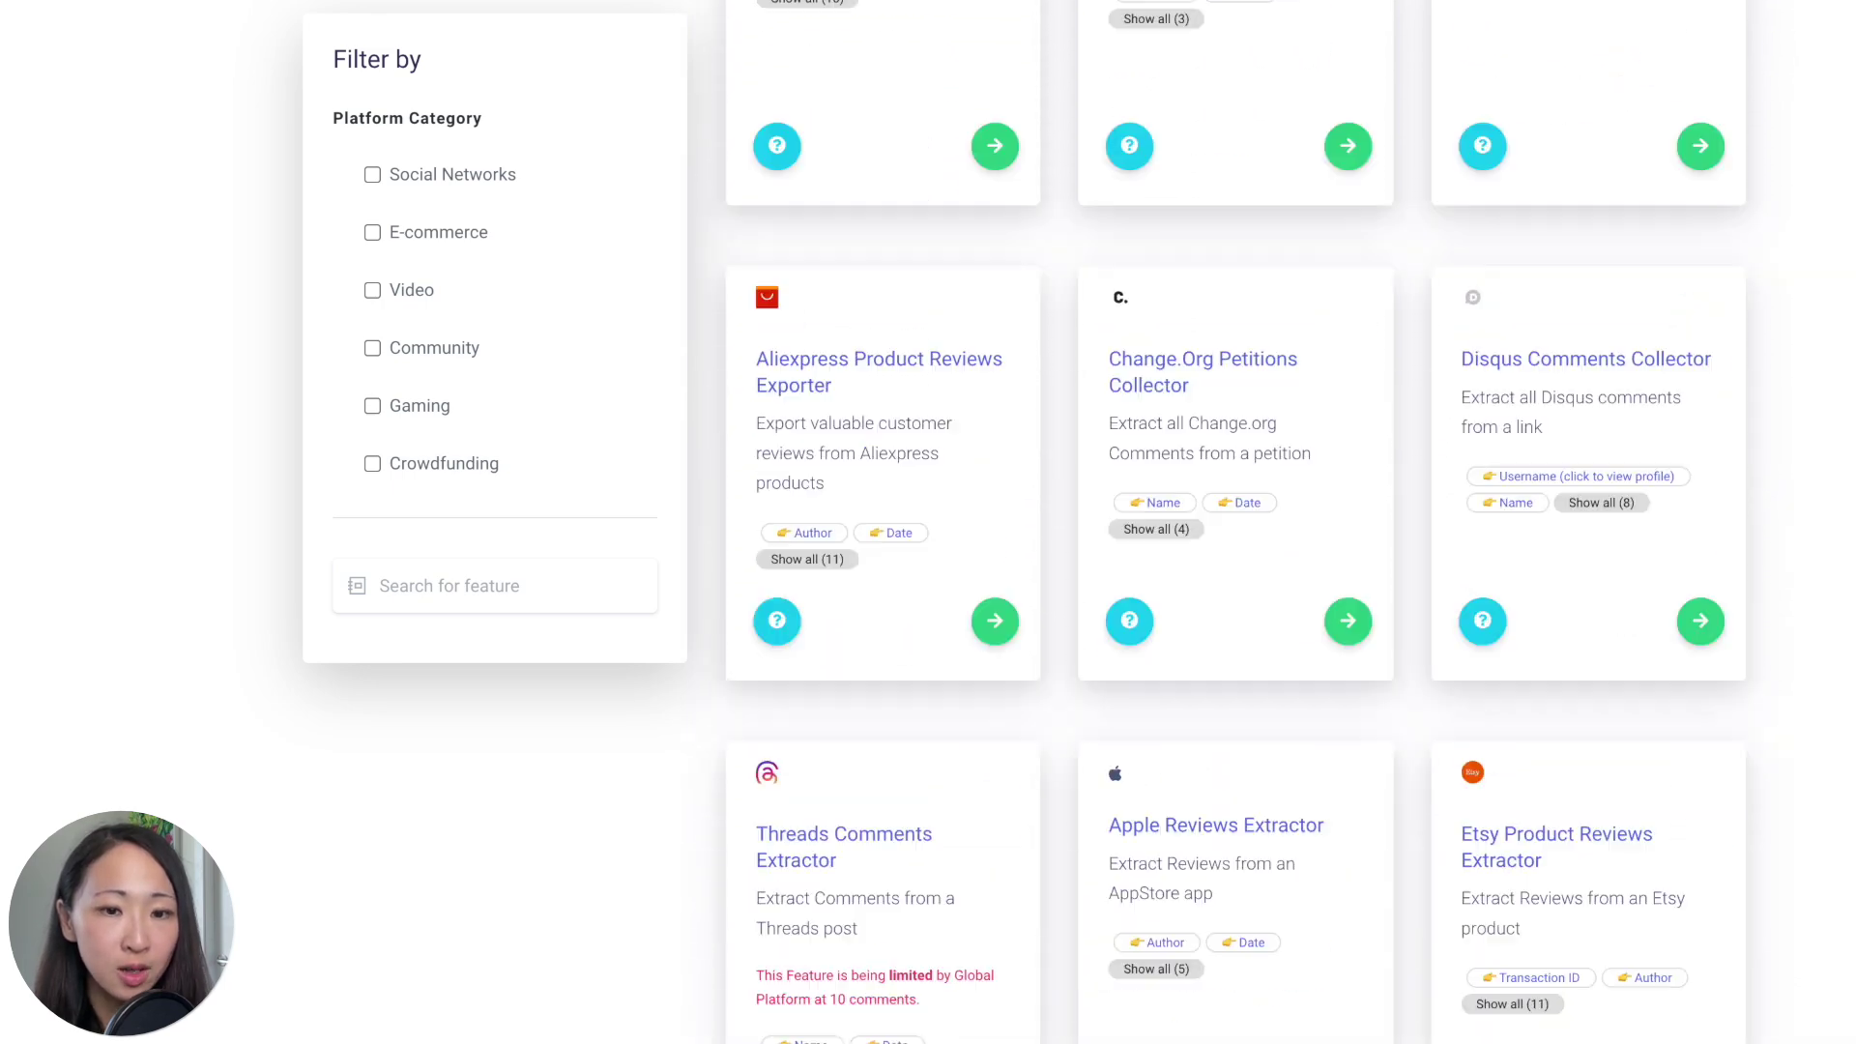
scroll(1237, 522, "down", 15)
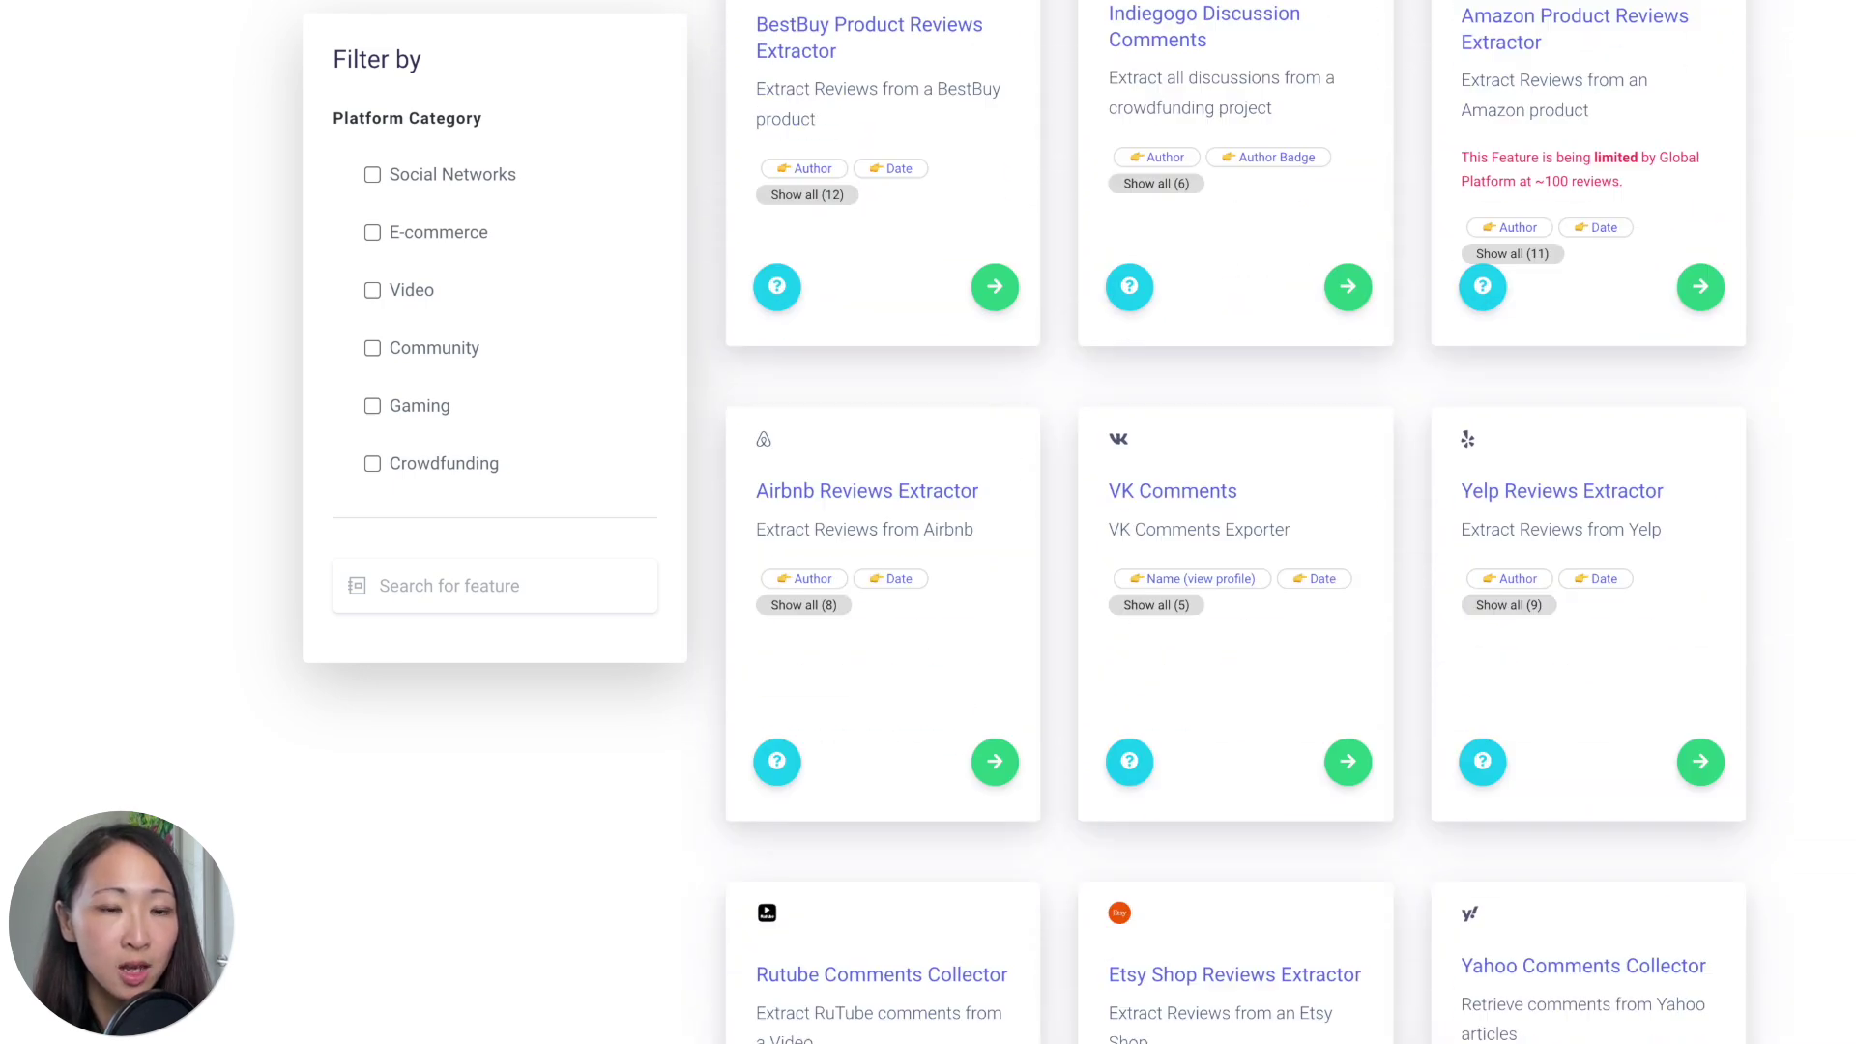
scroll(1567, 396, "down", 10)
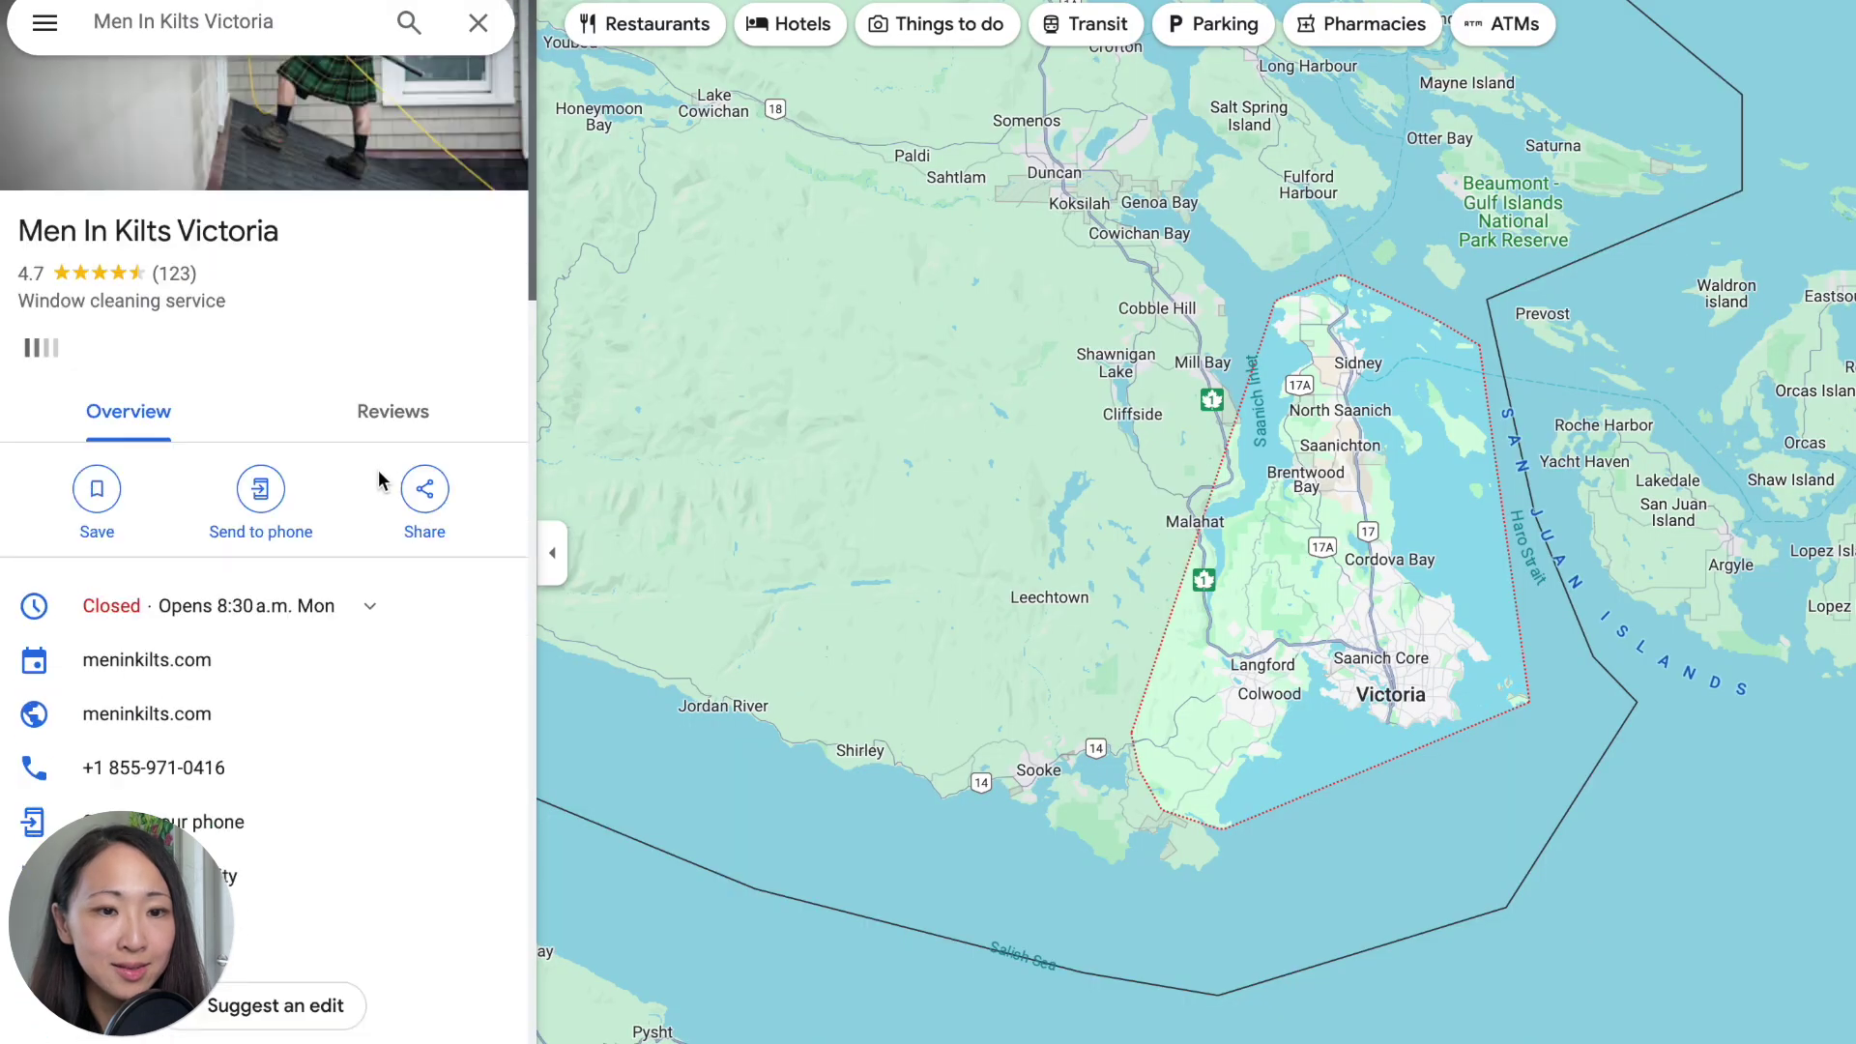
scroll(388, 511, "down", 12)
- Export all of Men in Kilts Victoria's Google reviews and download them as CSV
scroll(376, 527, "down", 12)
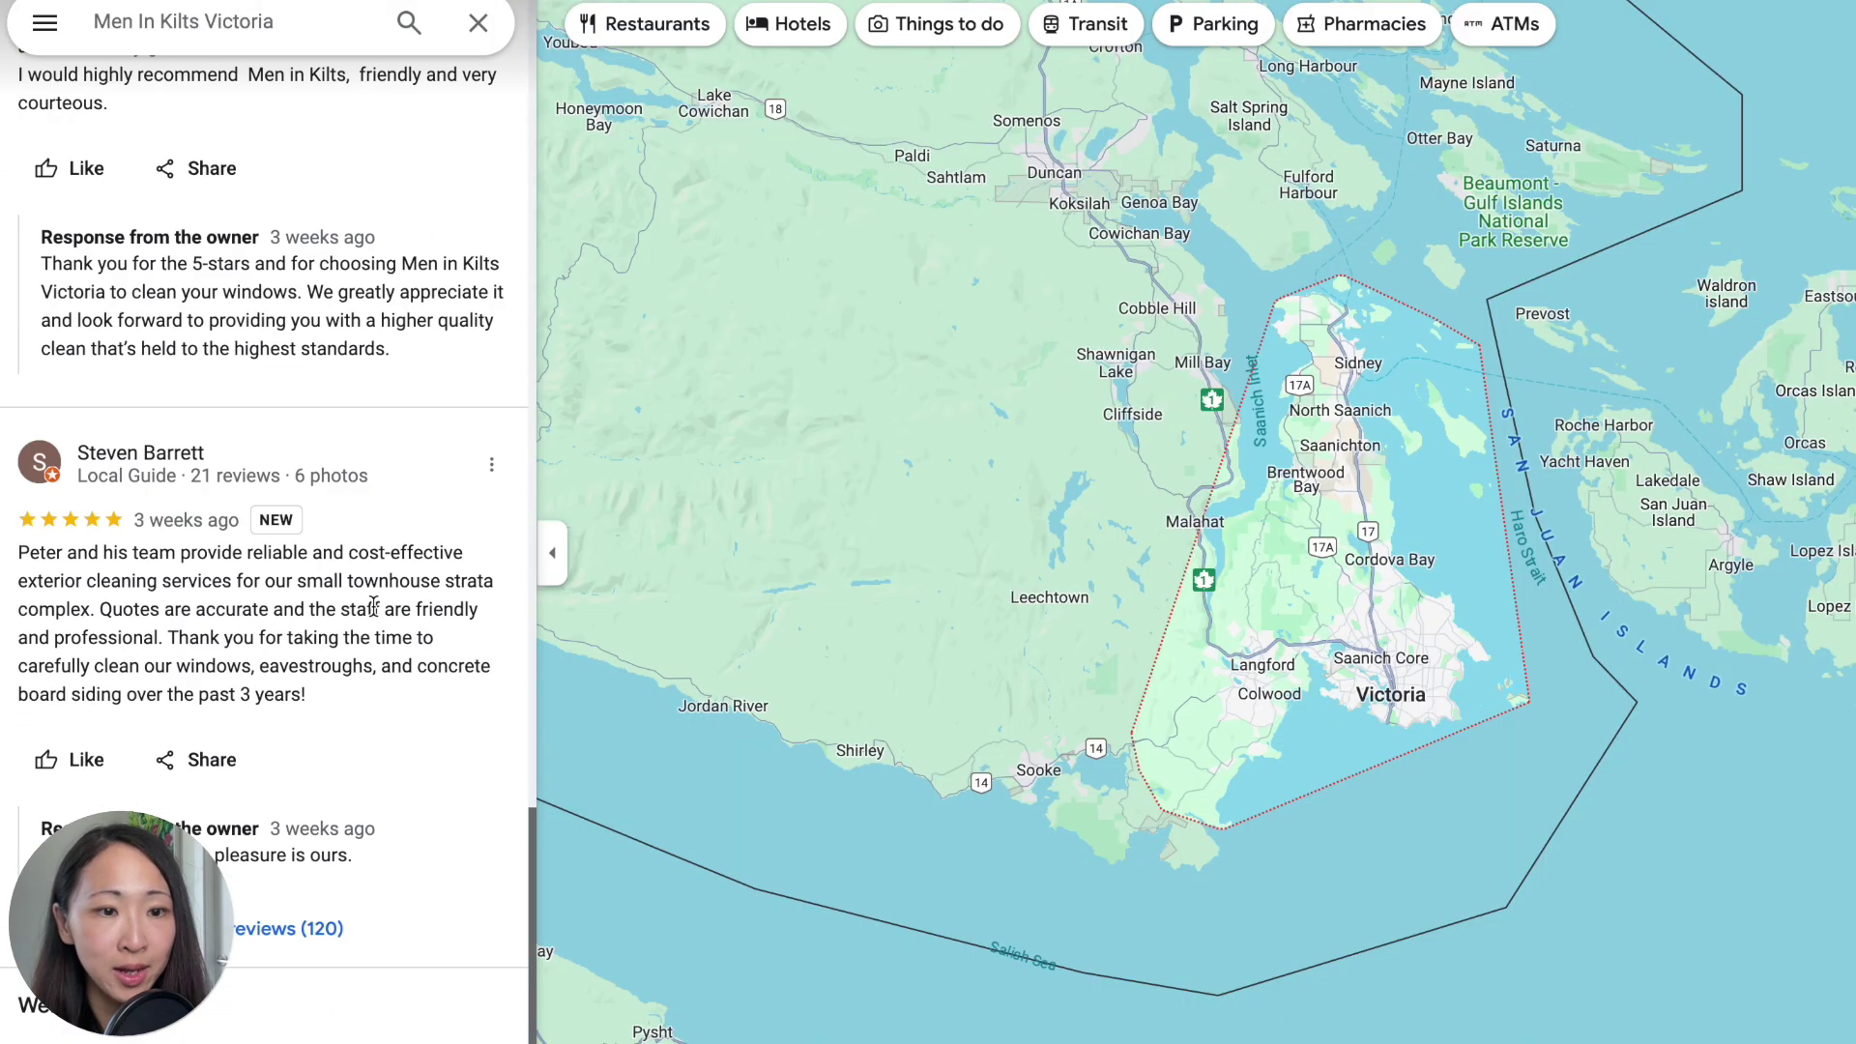
left_click(325, 930)
scroll(386, 776, "down", 15)
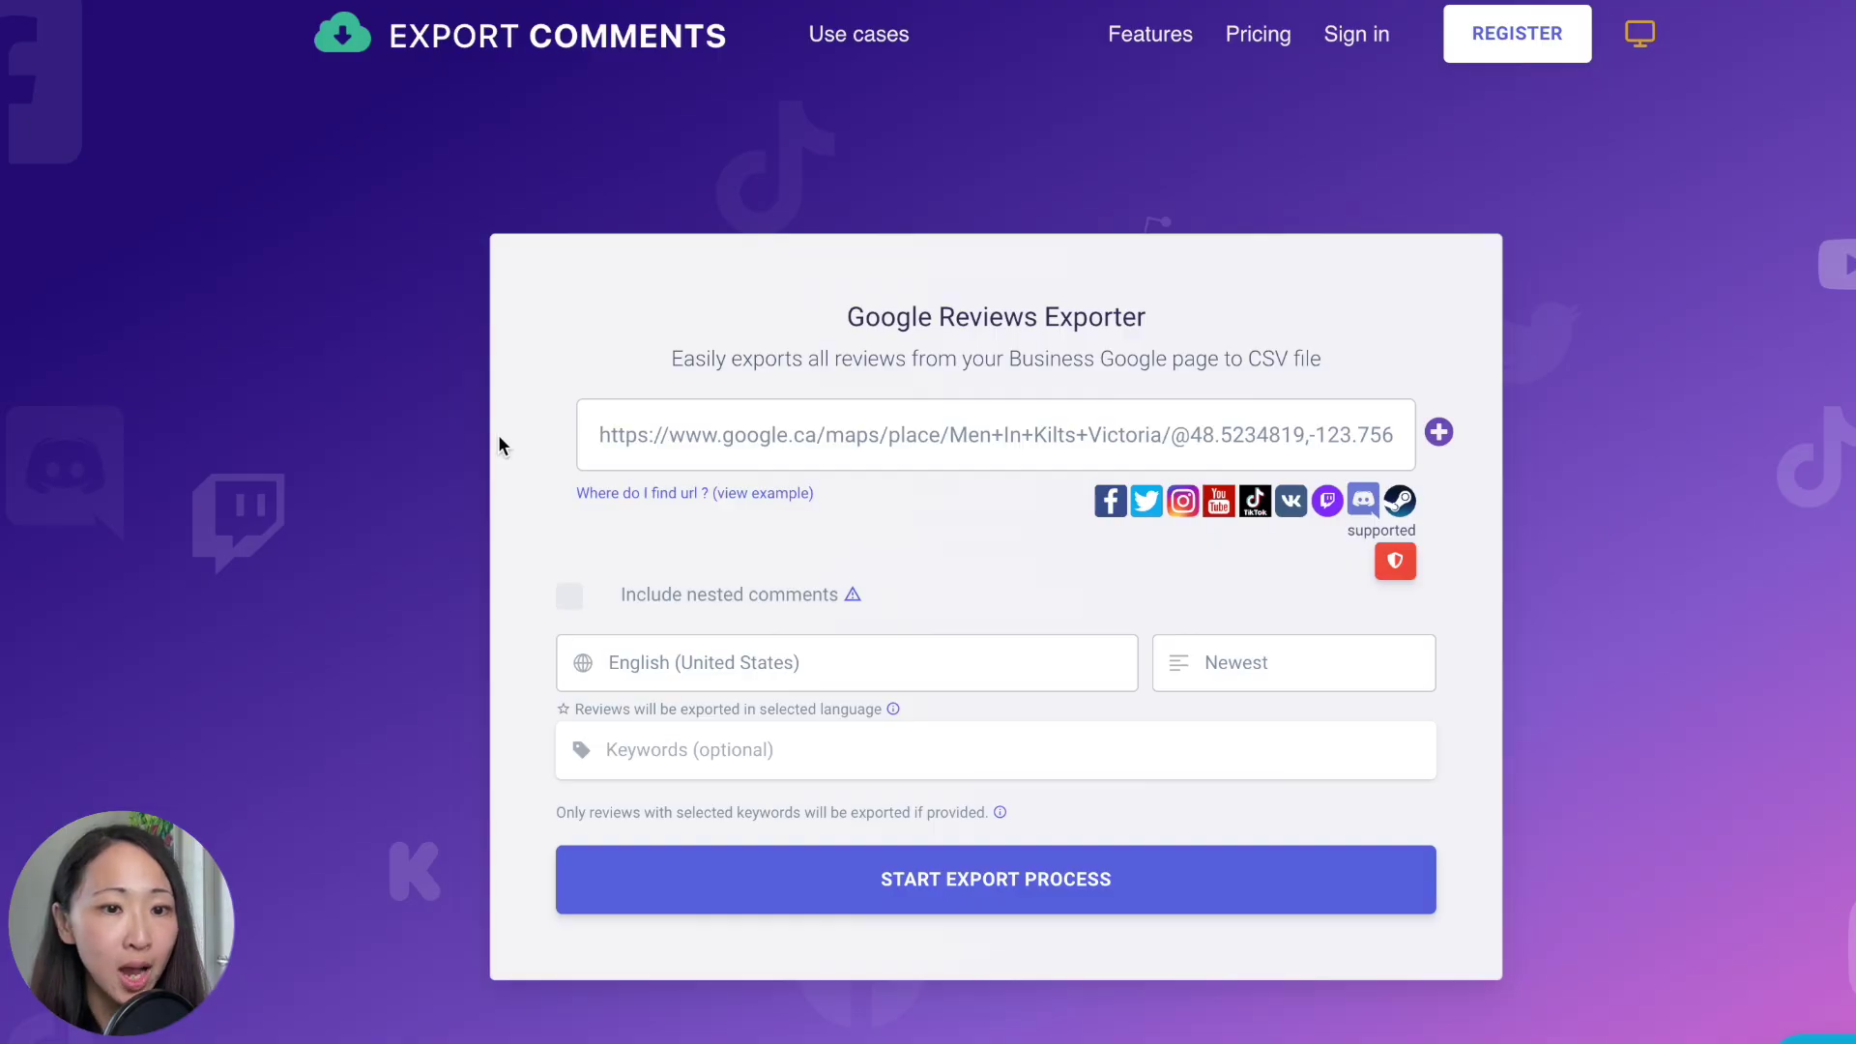
left_click(1202, 875)
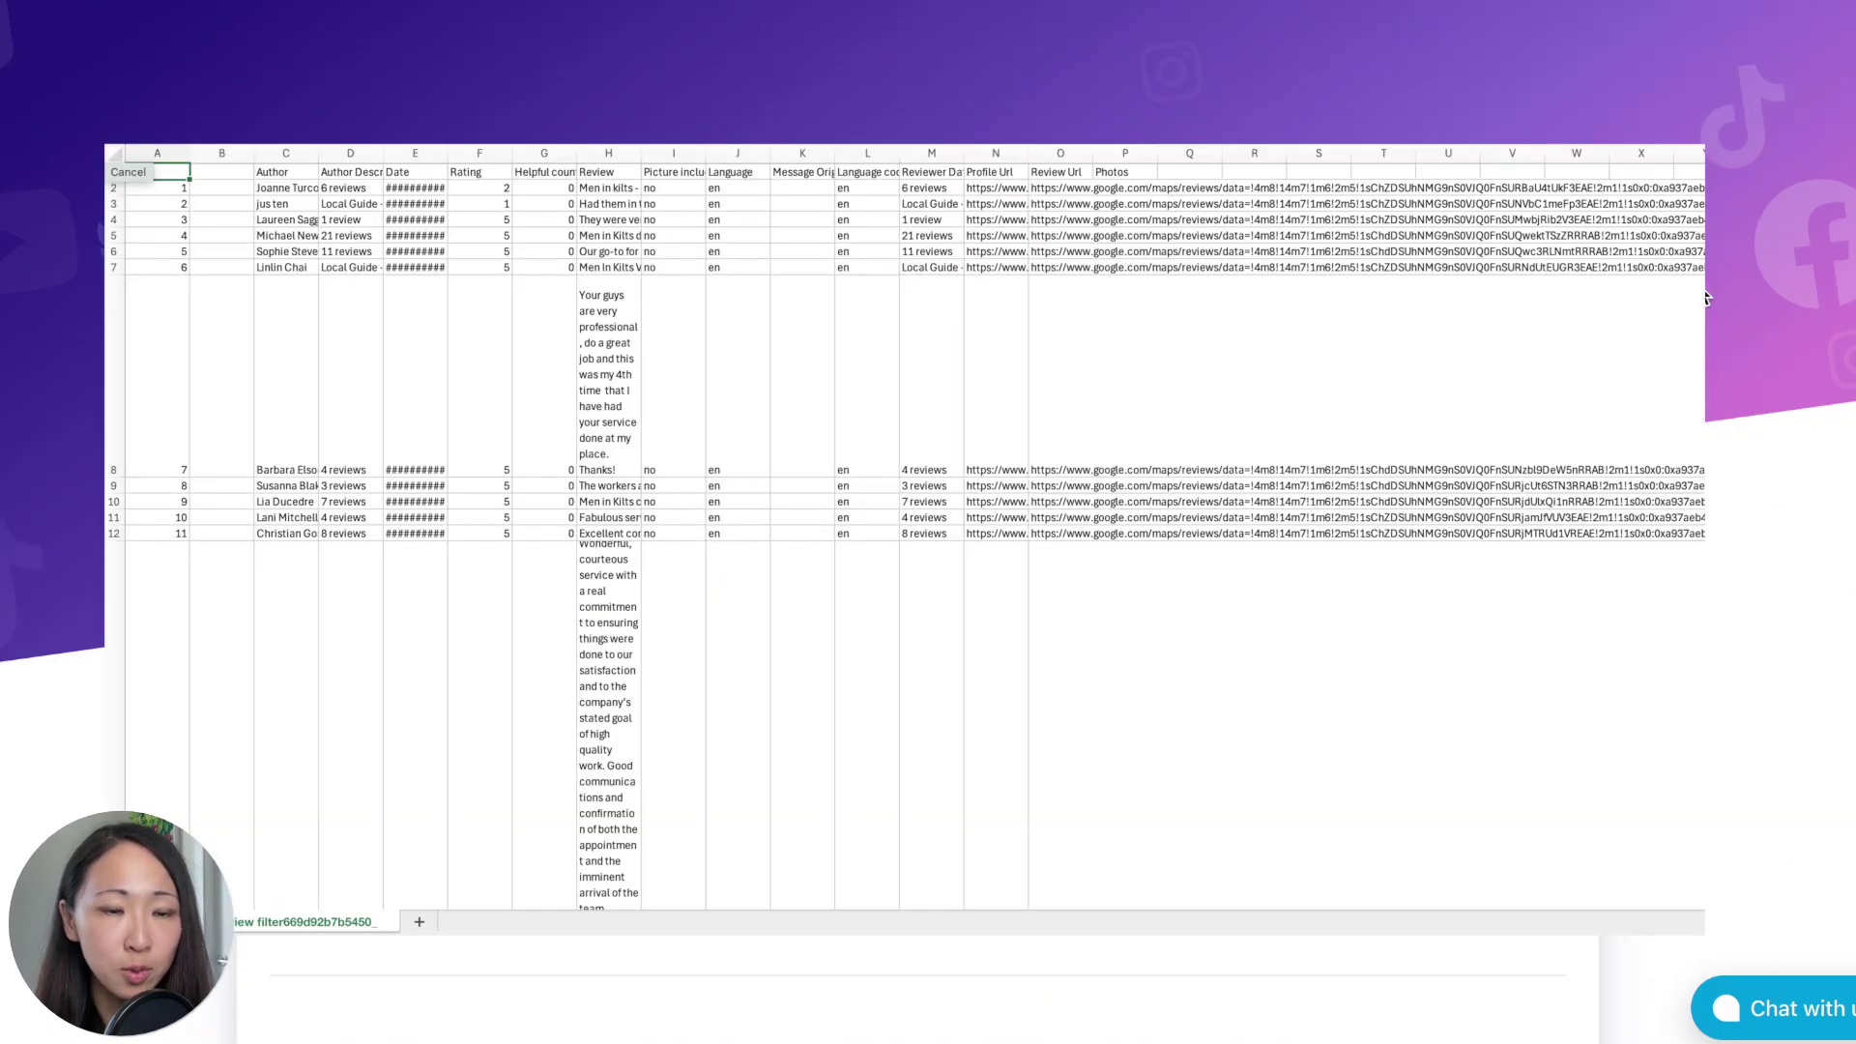
left_click(1049, 847)
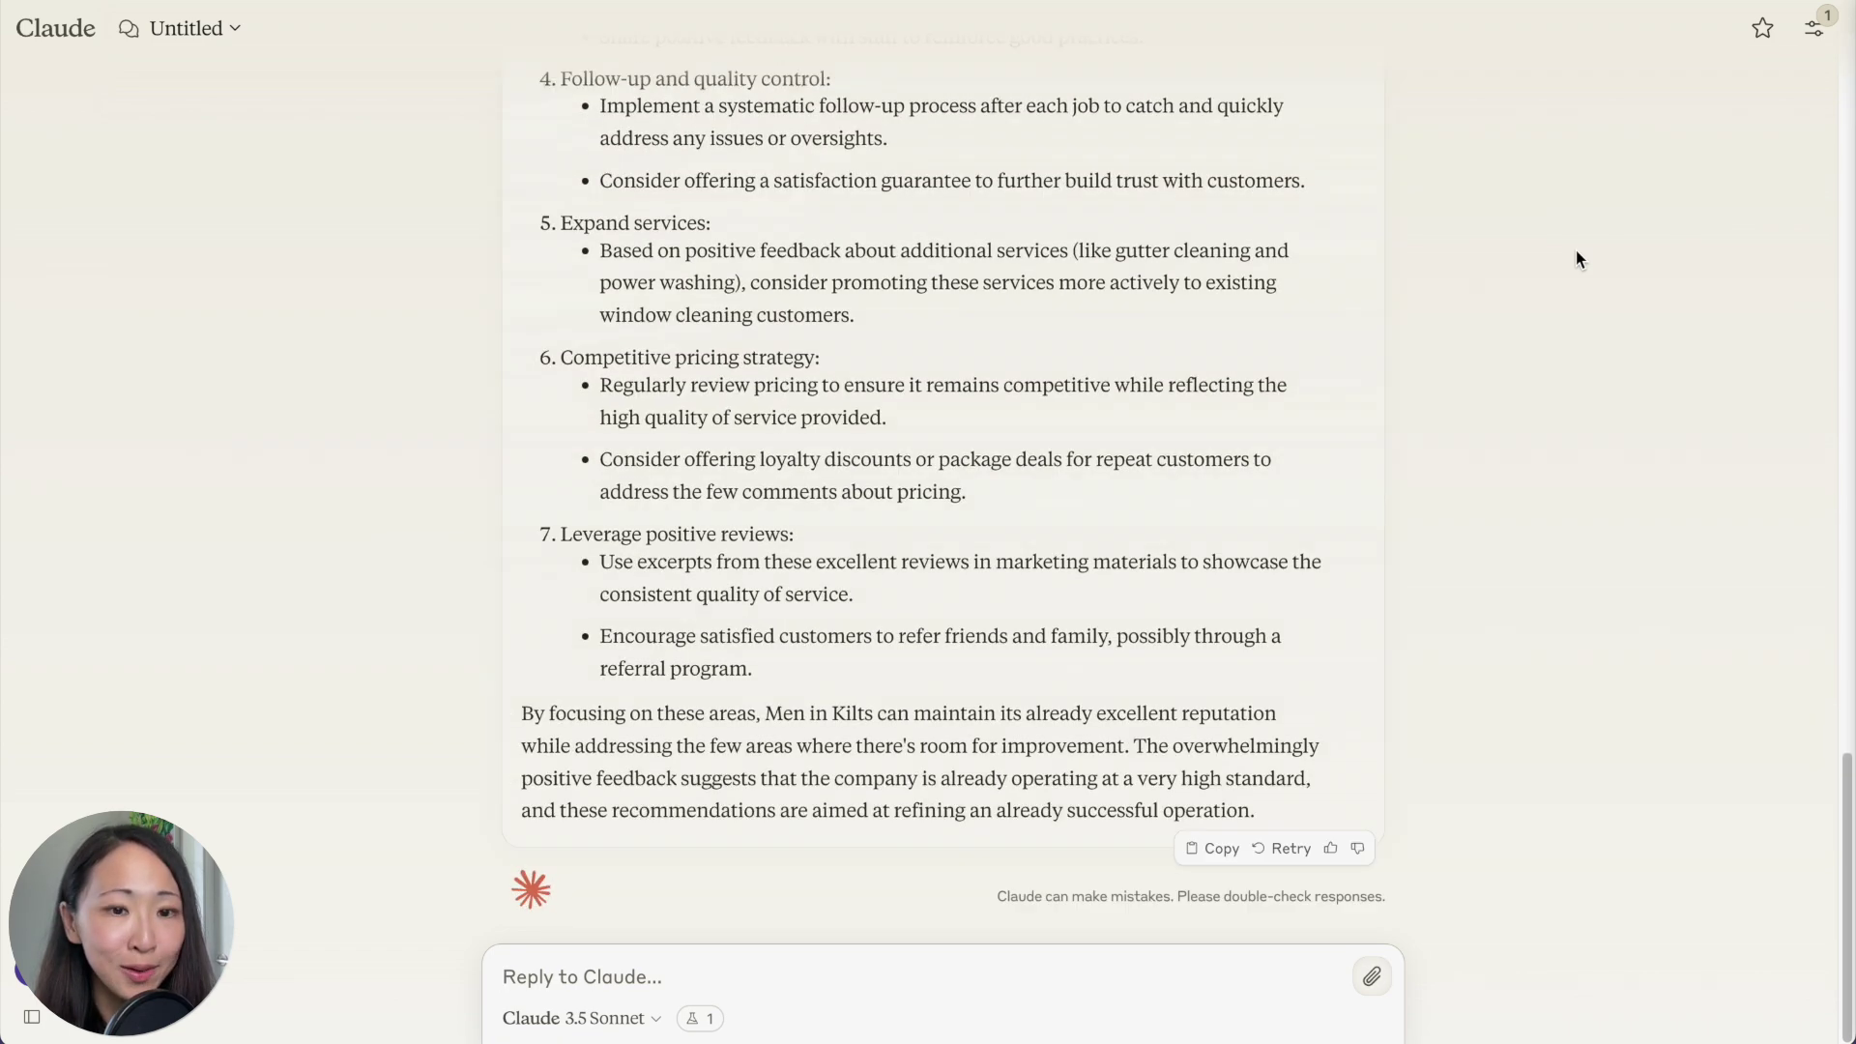
- Scroll through Claude's sentiment breakdown, review highlights and improvement recommendations
scroll(1421, 423, "up", 7)
scroll(1419, 417, "up", 15)
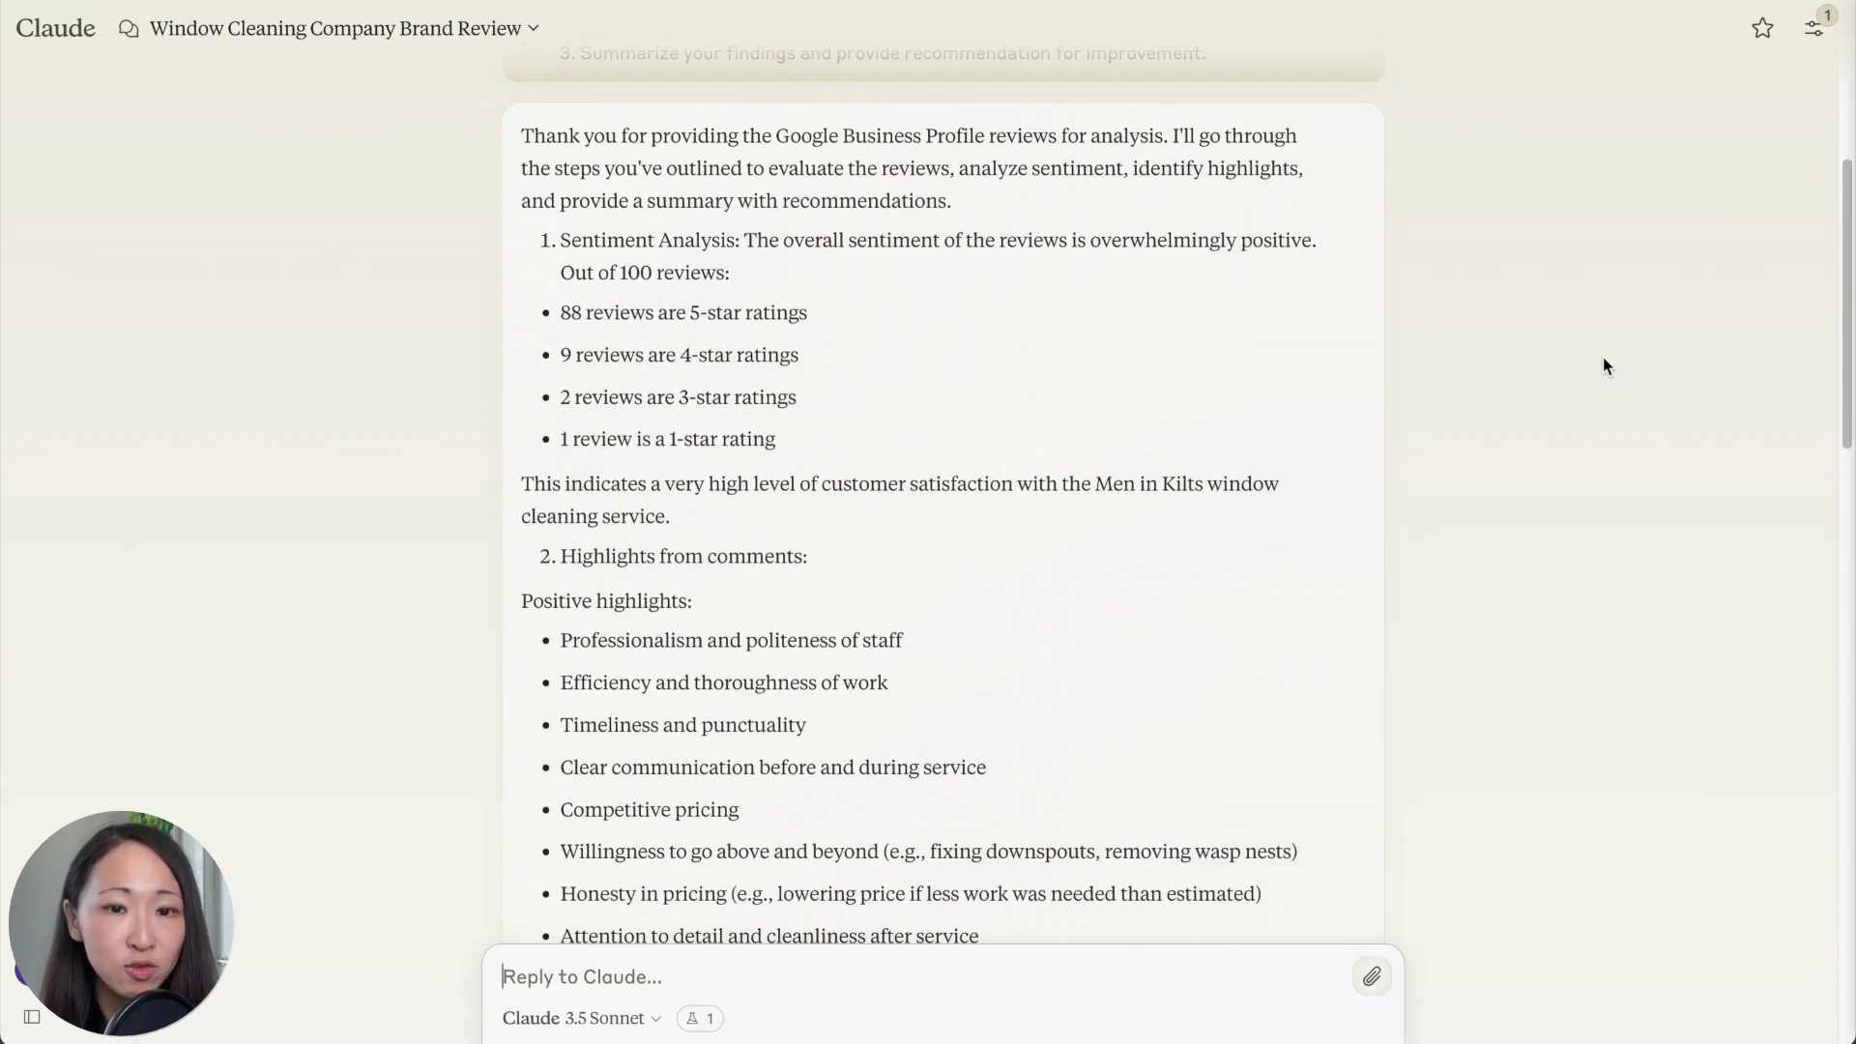
left_click_drag(1848, 223, 1849, 364)
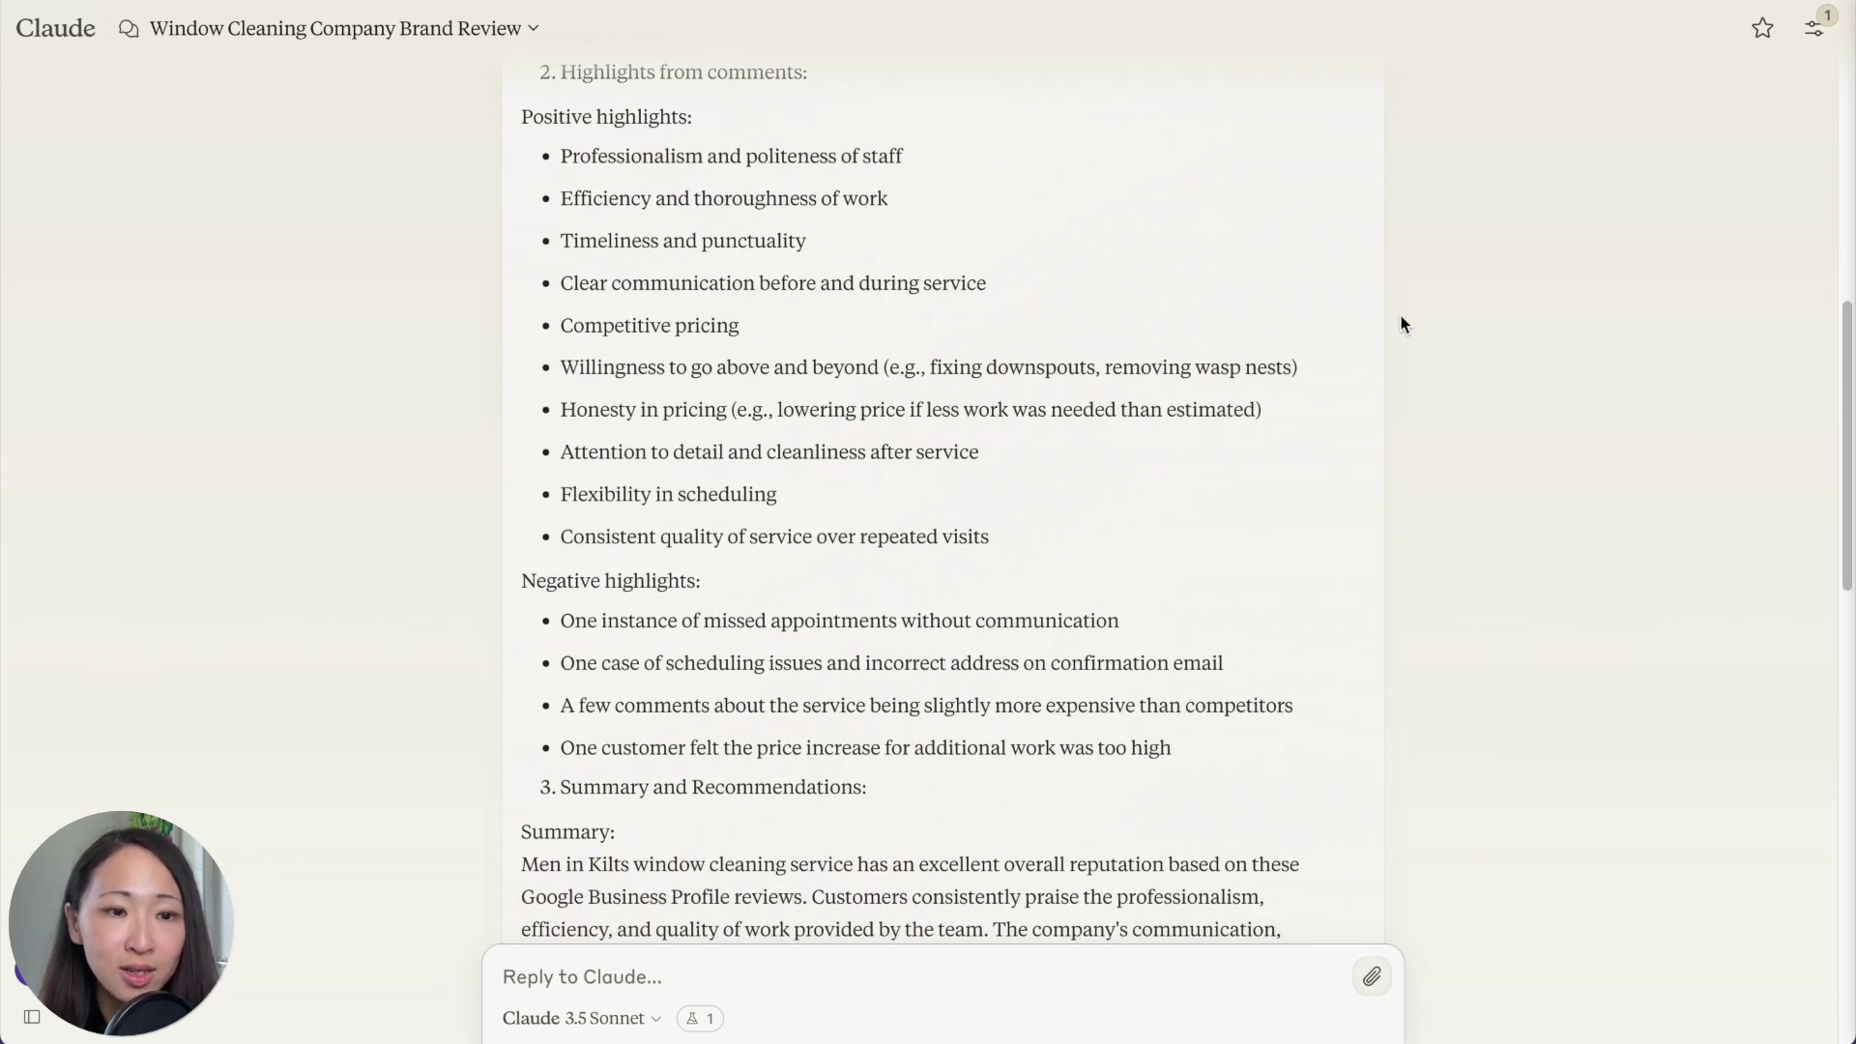
left_click_drag(1849, 429, 1851, 705)
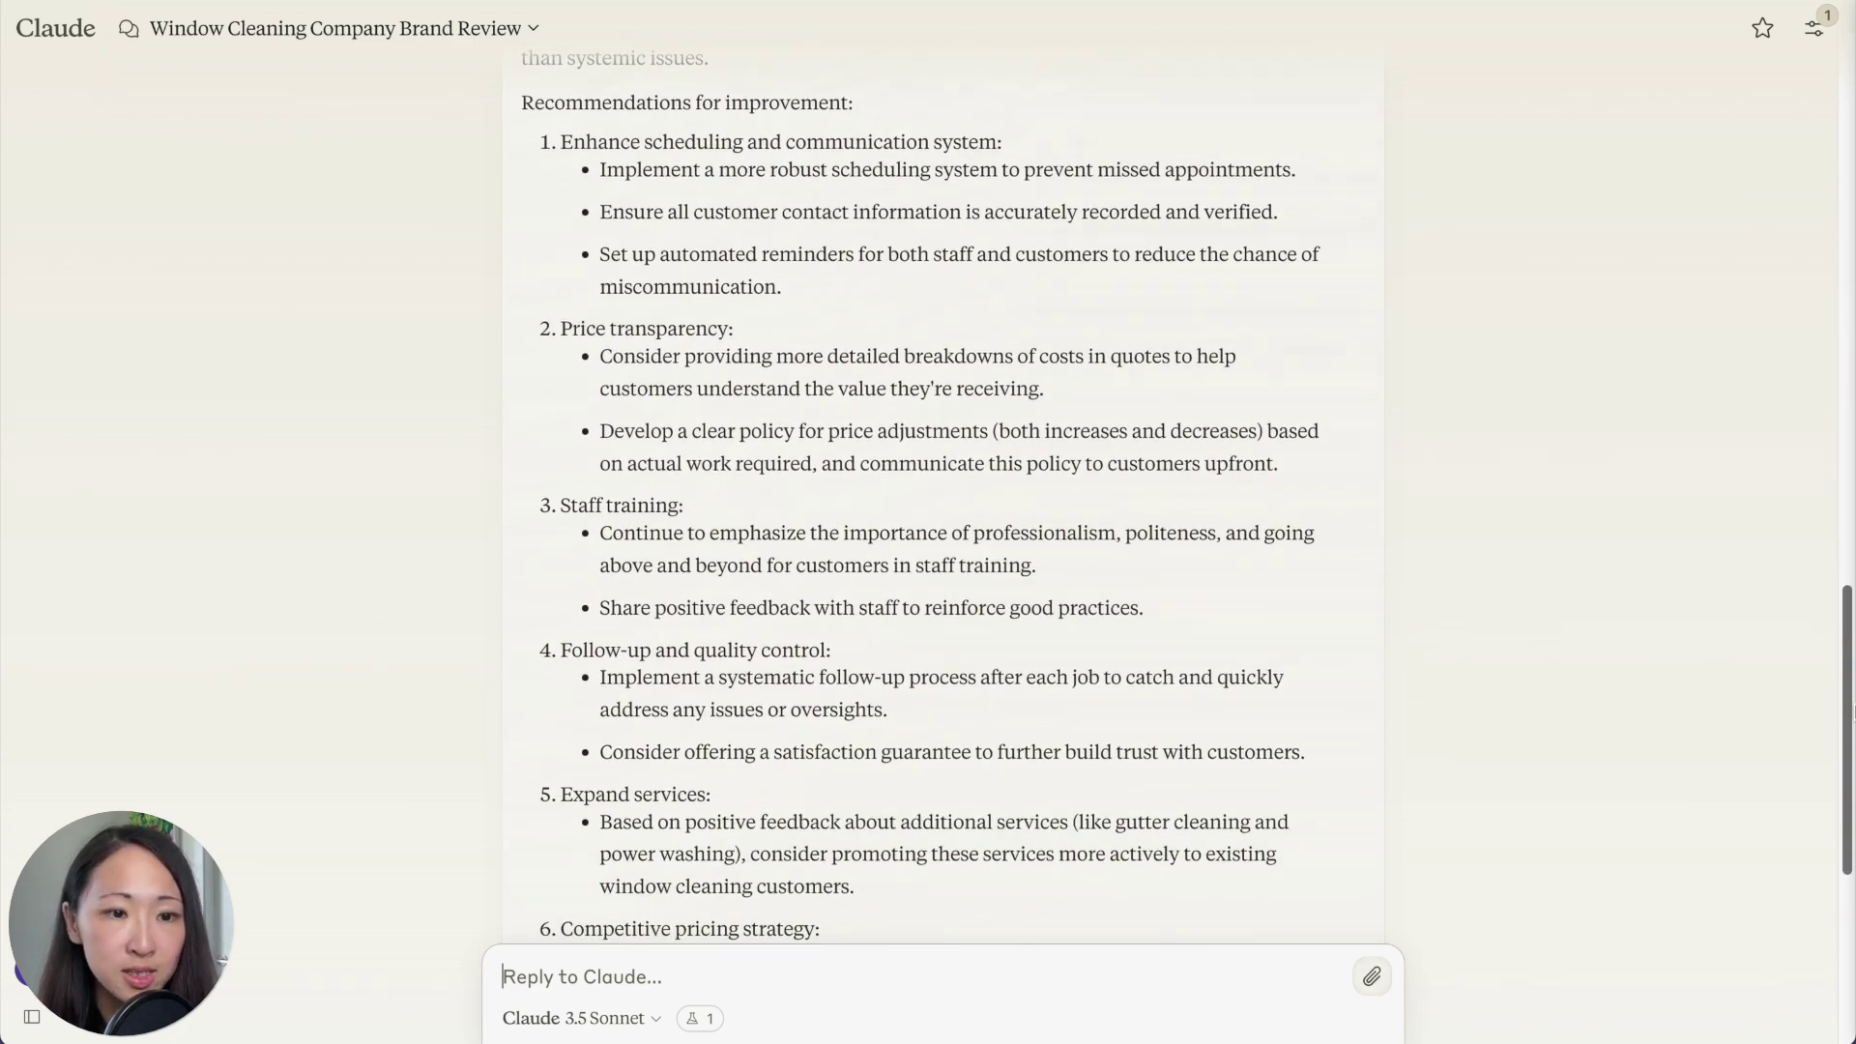
left_click_drag(1850, 706, 1850, 707)
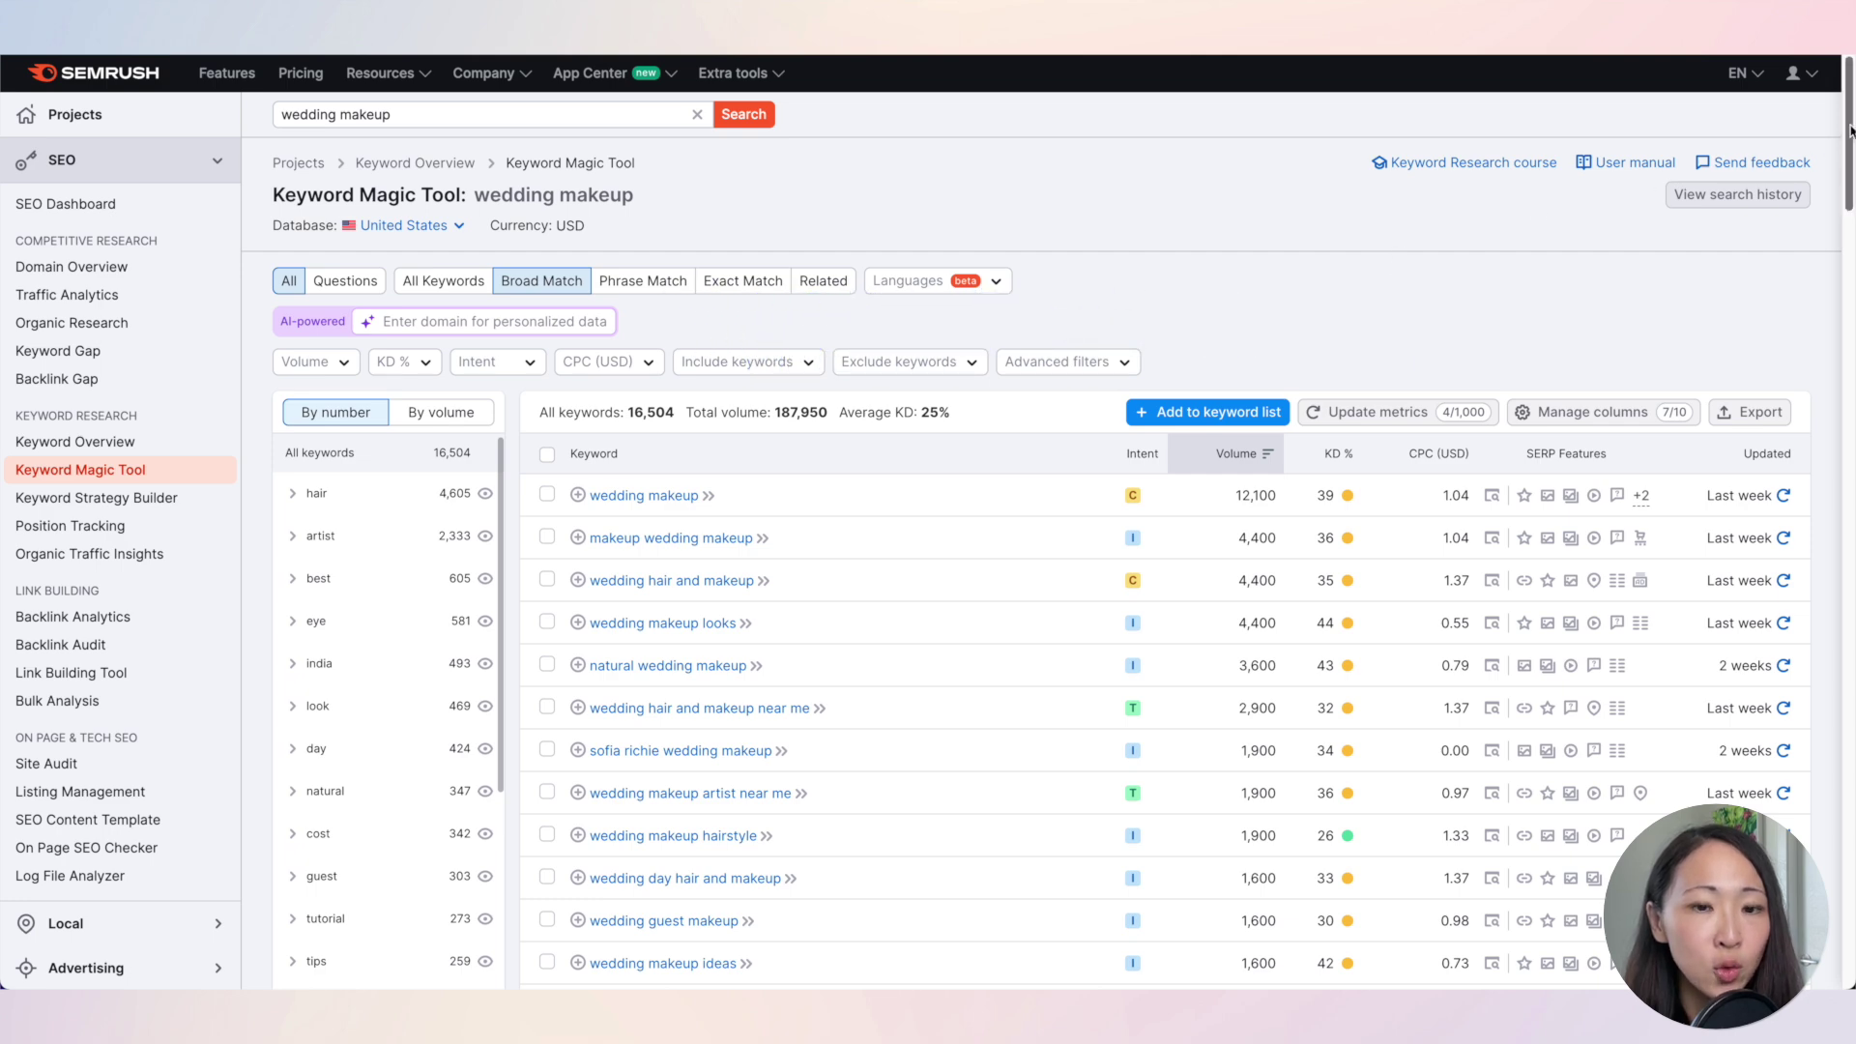
- Filter the wedding makeup keywords to KD 0–30%, volume 50+, and Informational intent
mouse_move(1849, 131)
left_mouse_down()
mouse_move(1844, 870)
mouse_move(1839, 129)
left_mouse_up()
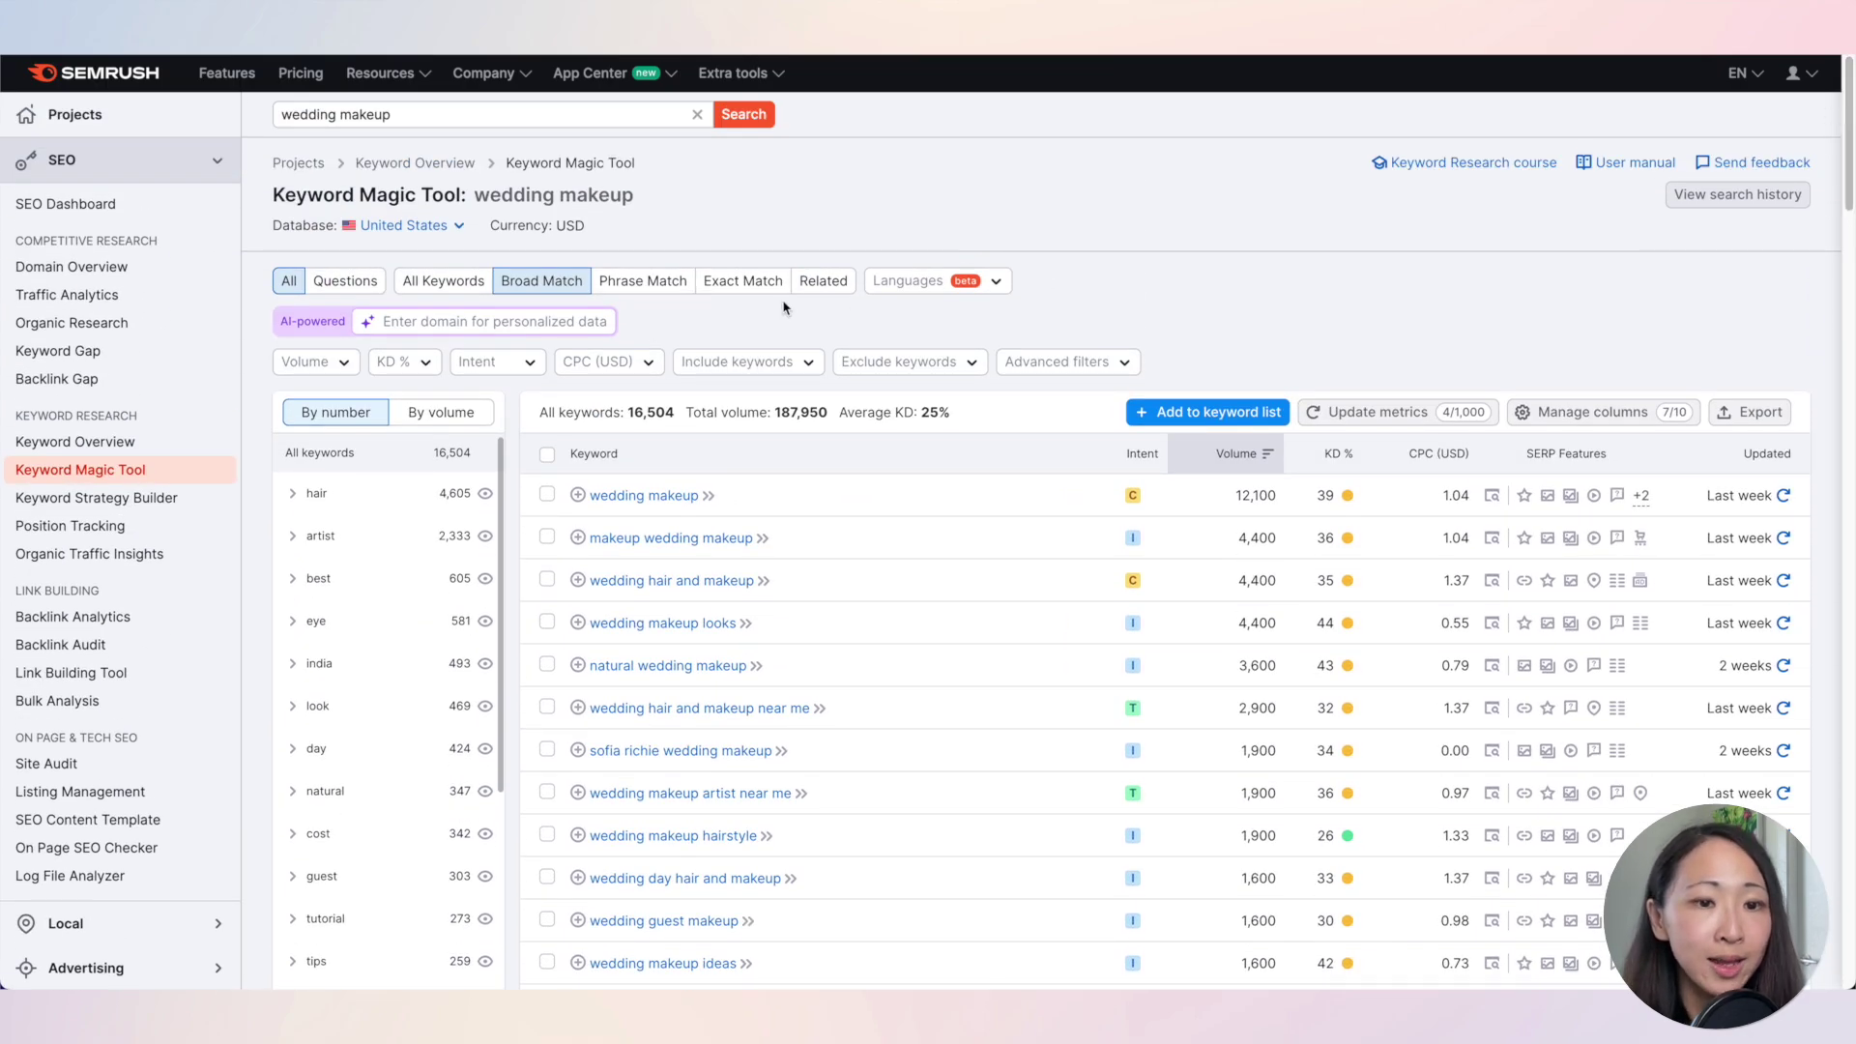
left_click(404, 361)
type("30")
left_click(493, 658)
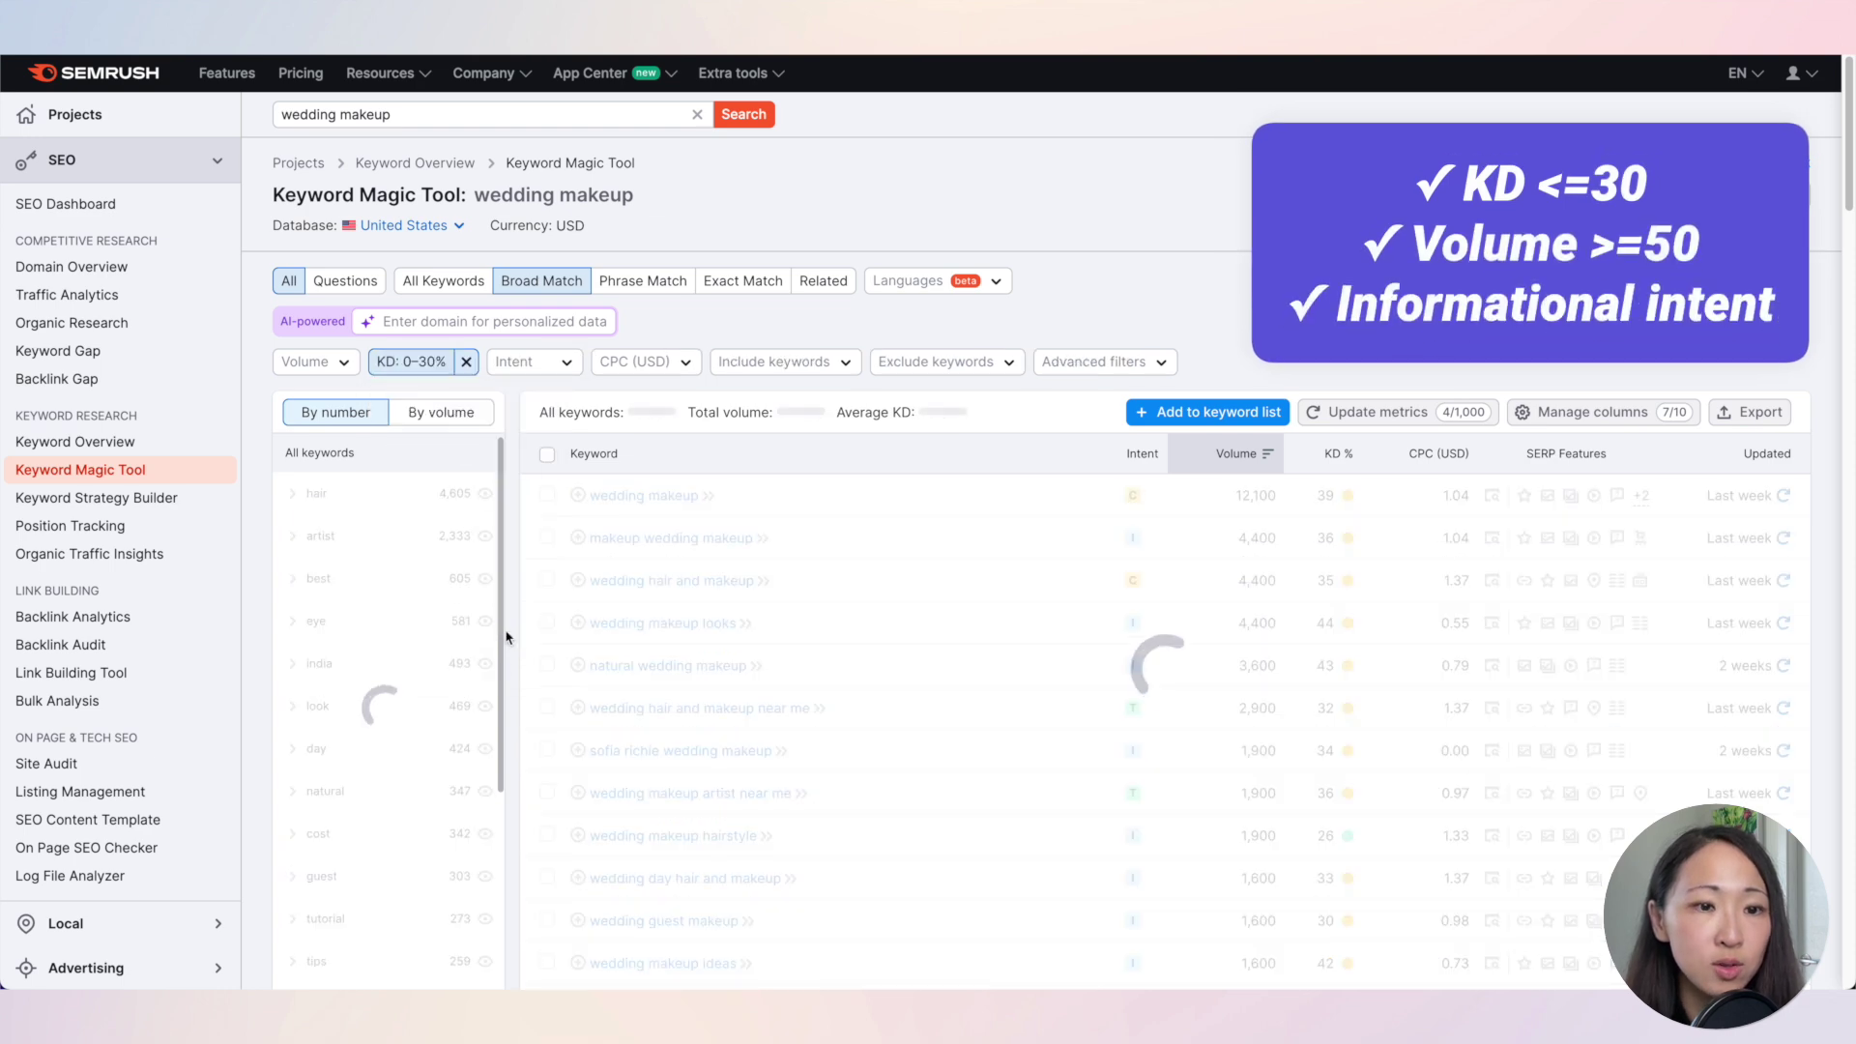
left_click(314, 362)
left_click(323, 626)
left_click(359, 661)
left_click(551, 366)
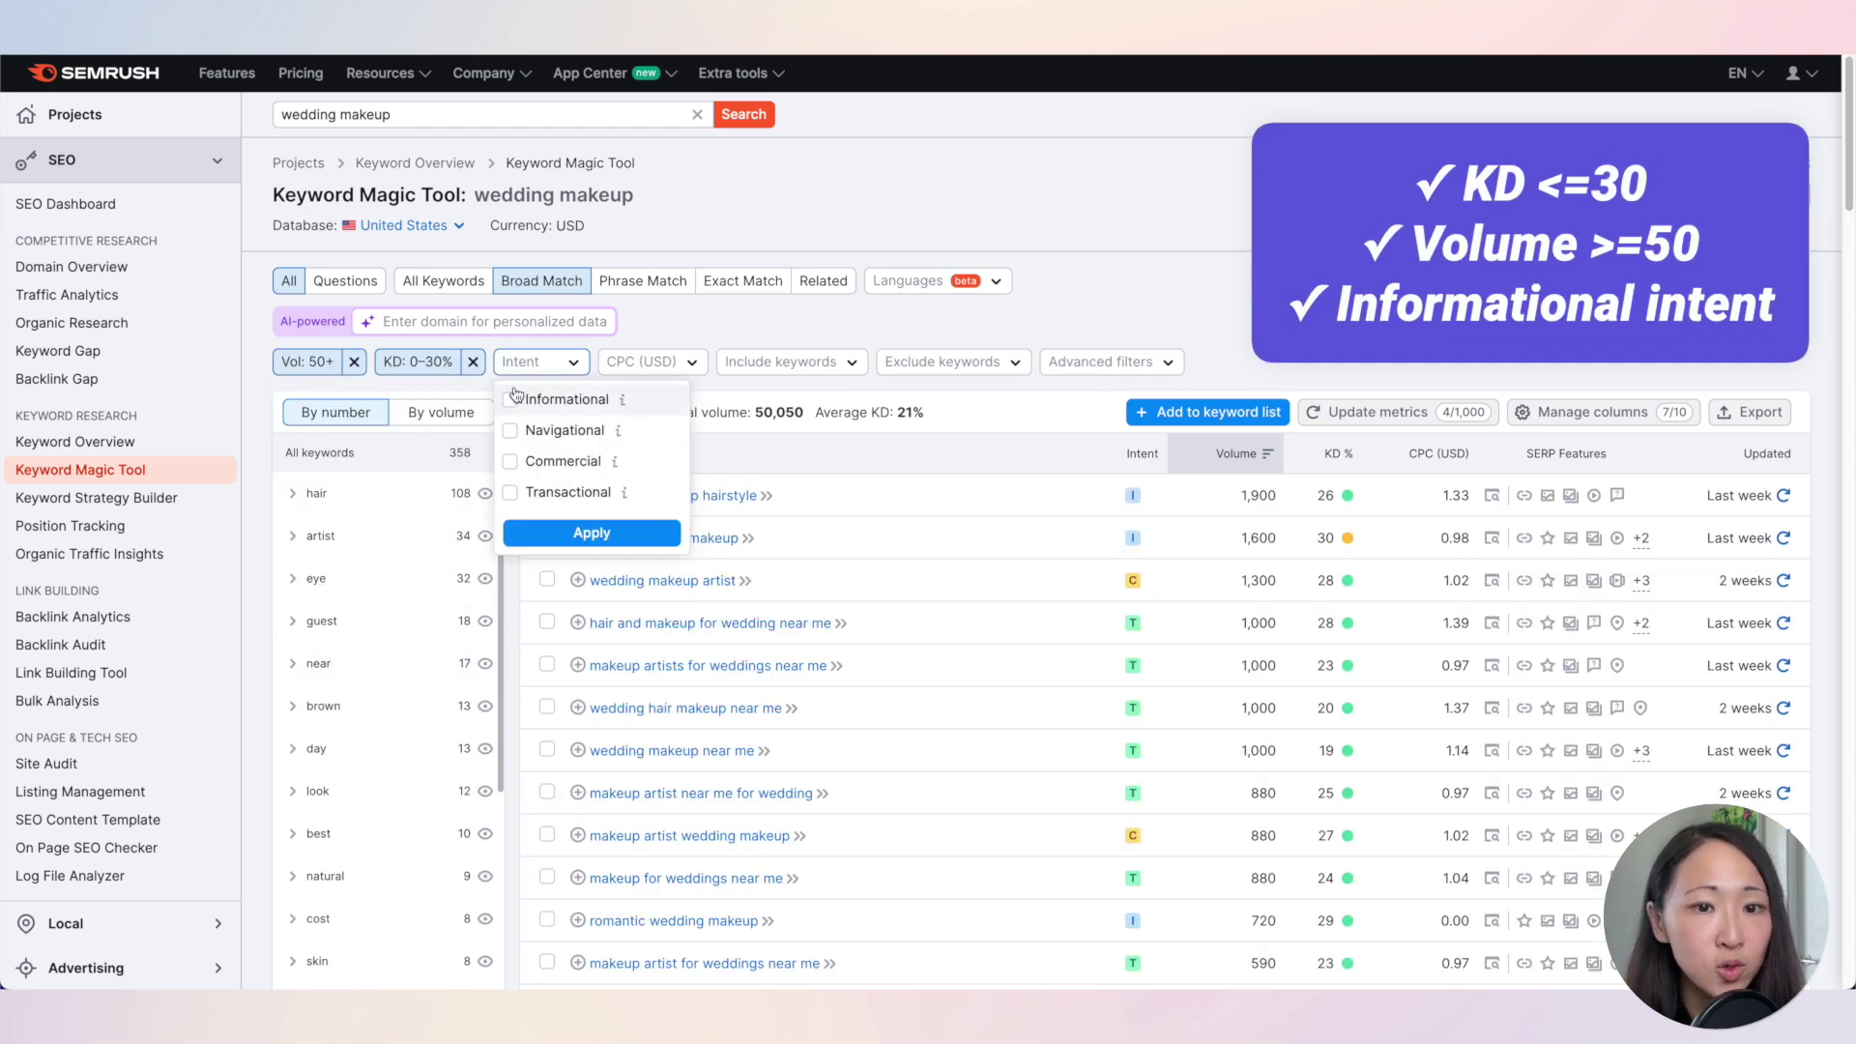
left_click(515, 399)
left_click(587, 533)
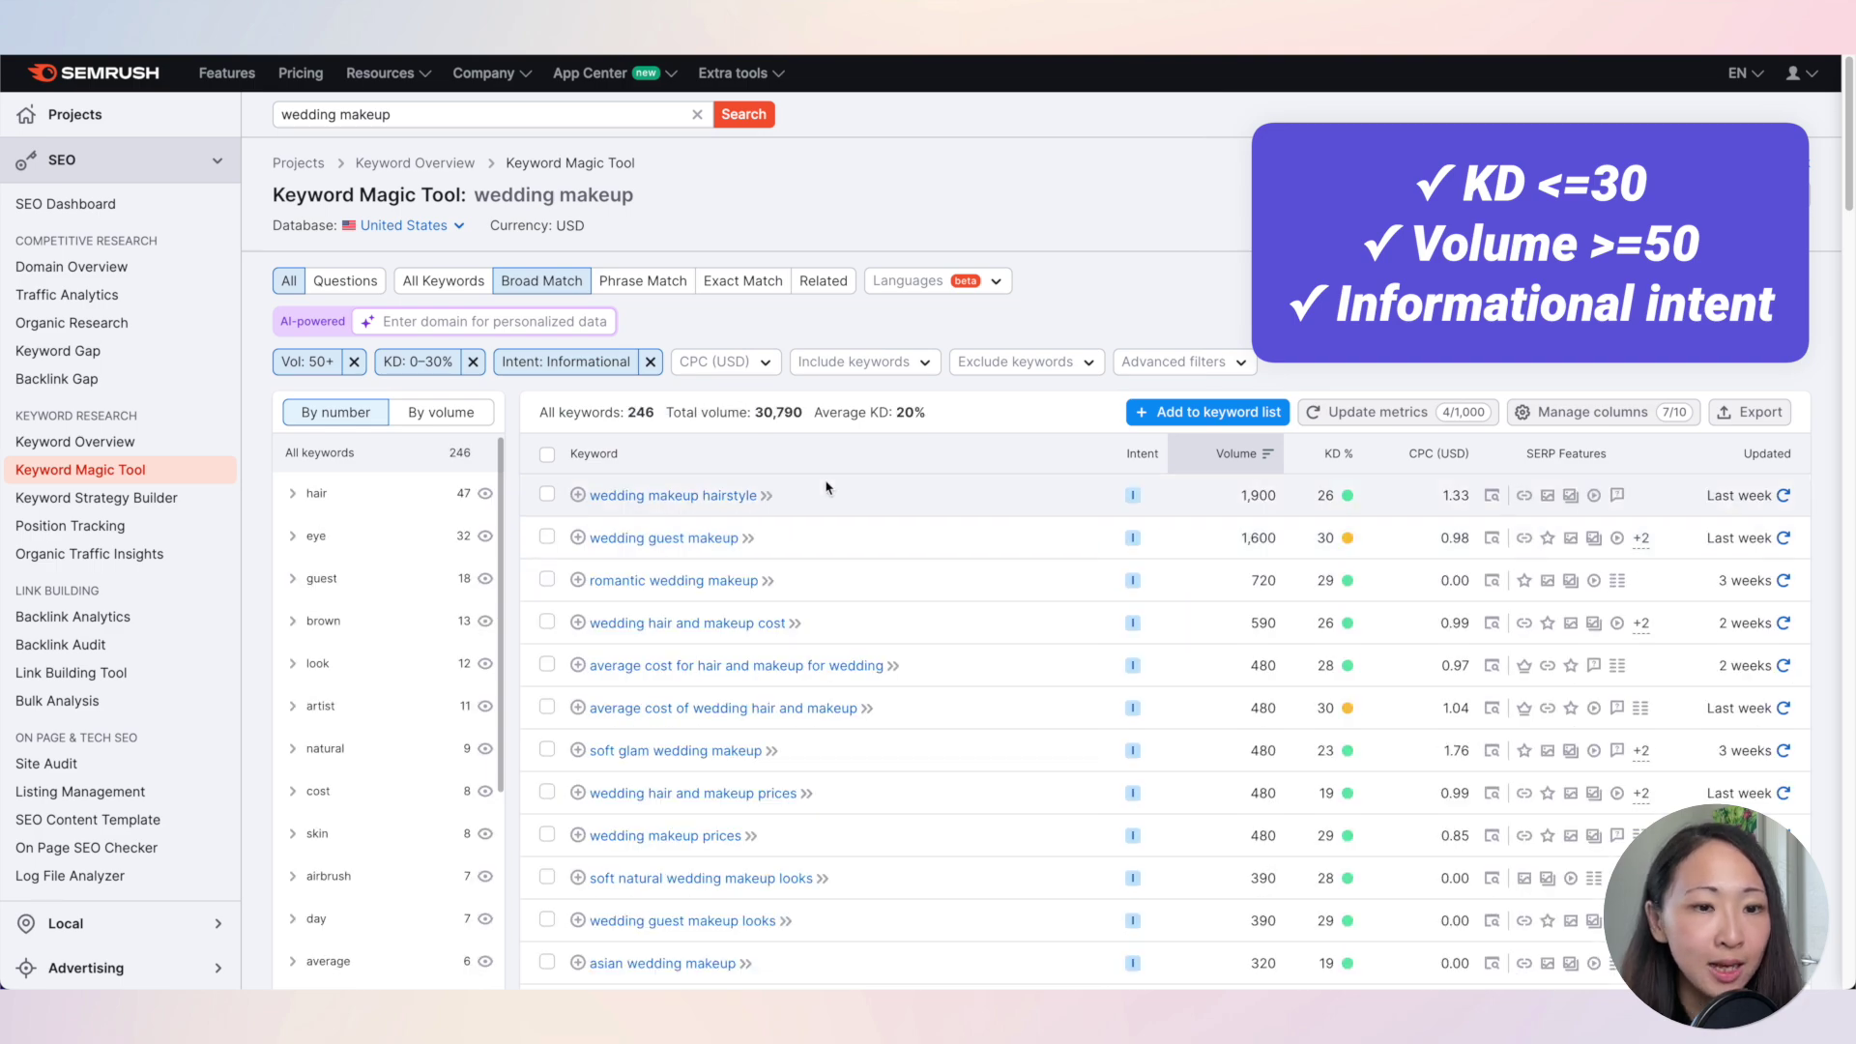
- Export the 246 filtered keywords as a CSV file and open it
mouse_move(1846, 193)
left_mouse_down()
mouse_move(1839, 498)
mouse_move(1846, 191)
left_mouse_up()
left_click(1751, 412)
left_click(1616, 642)
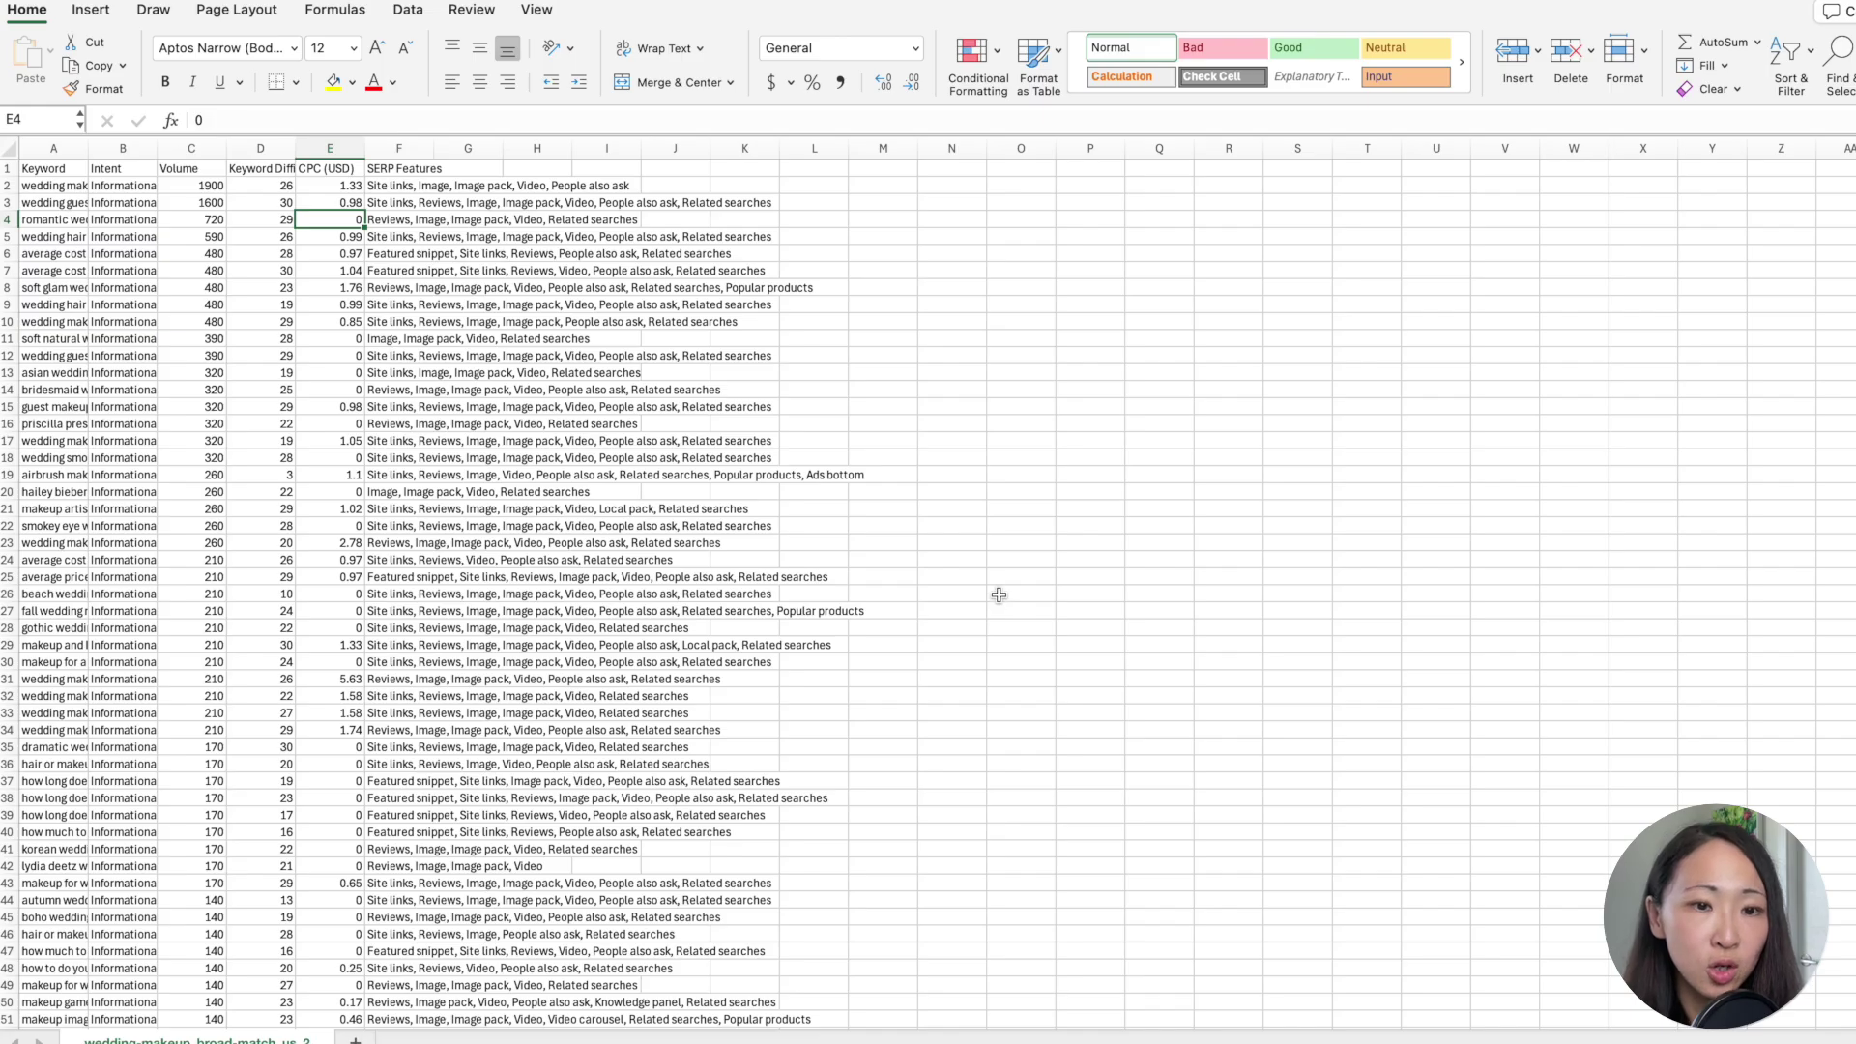
left_click(999, 594)
- Delete the Intent, CPC and SERP Features columns from the keyword sheet
right_click(131, 147)
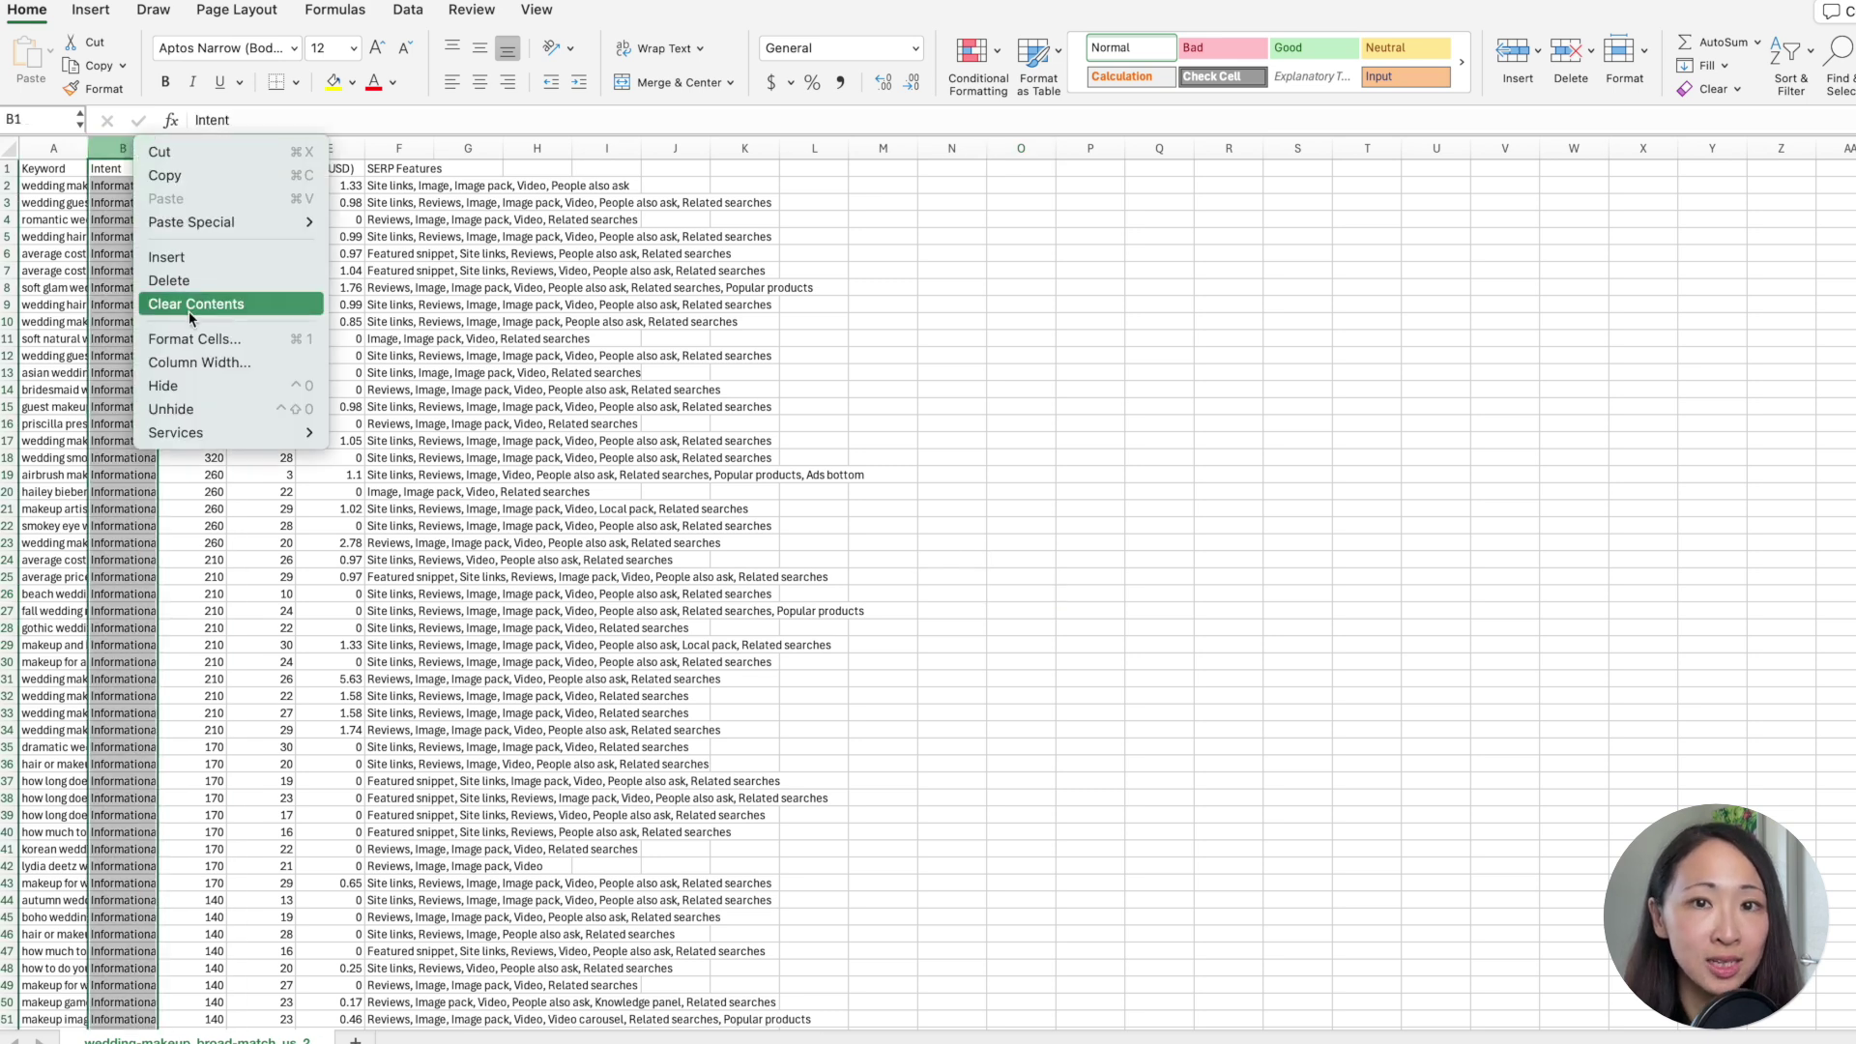
left_click(169, 281)
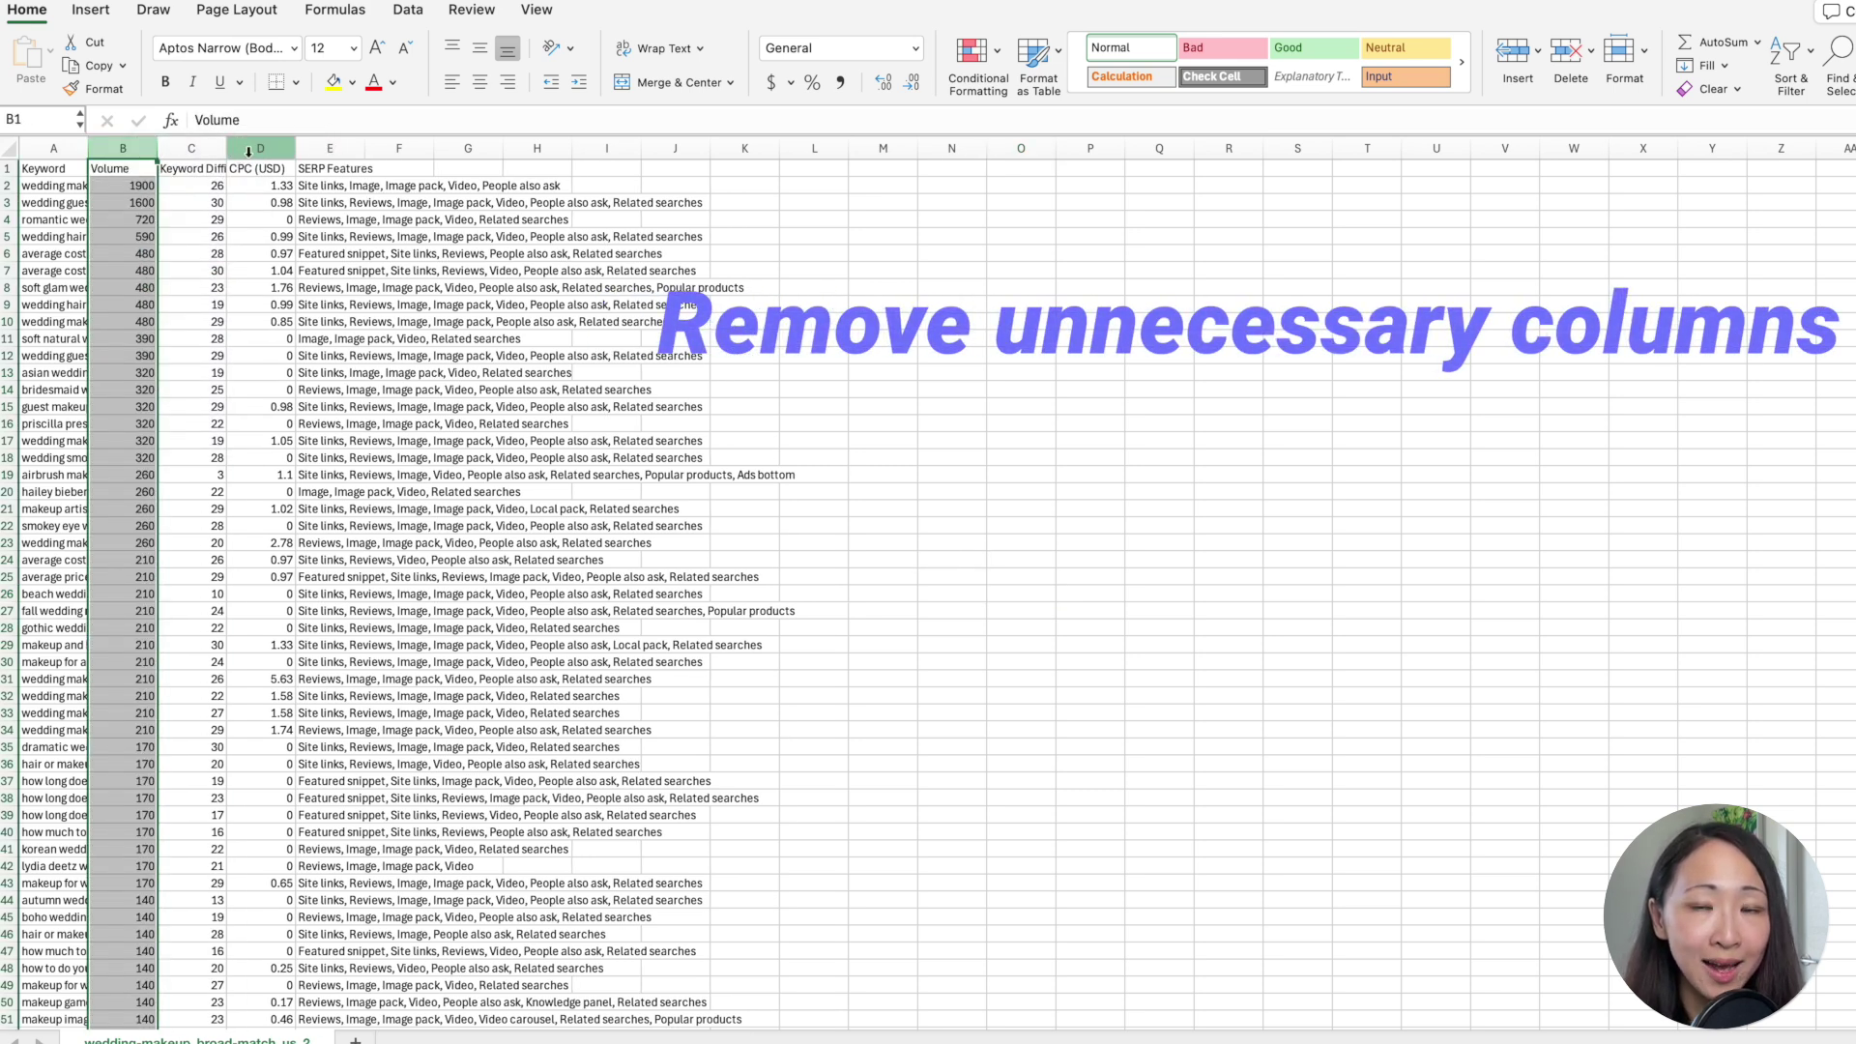
left_click_drag(248, 152, 350, 152)
right_click(353, 150)
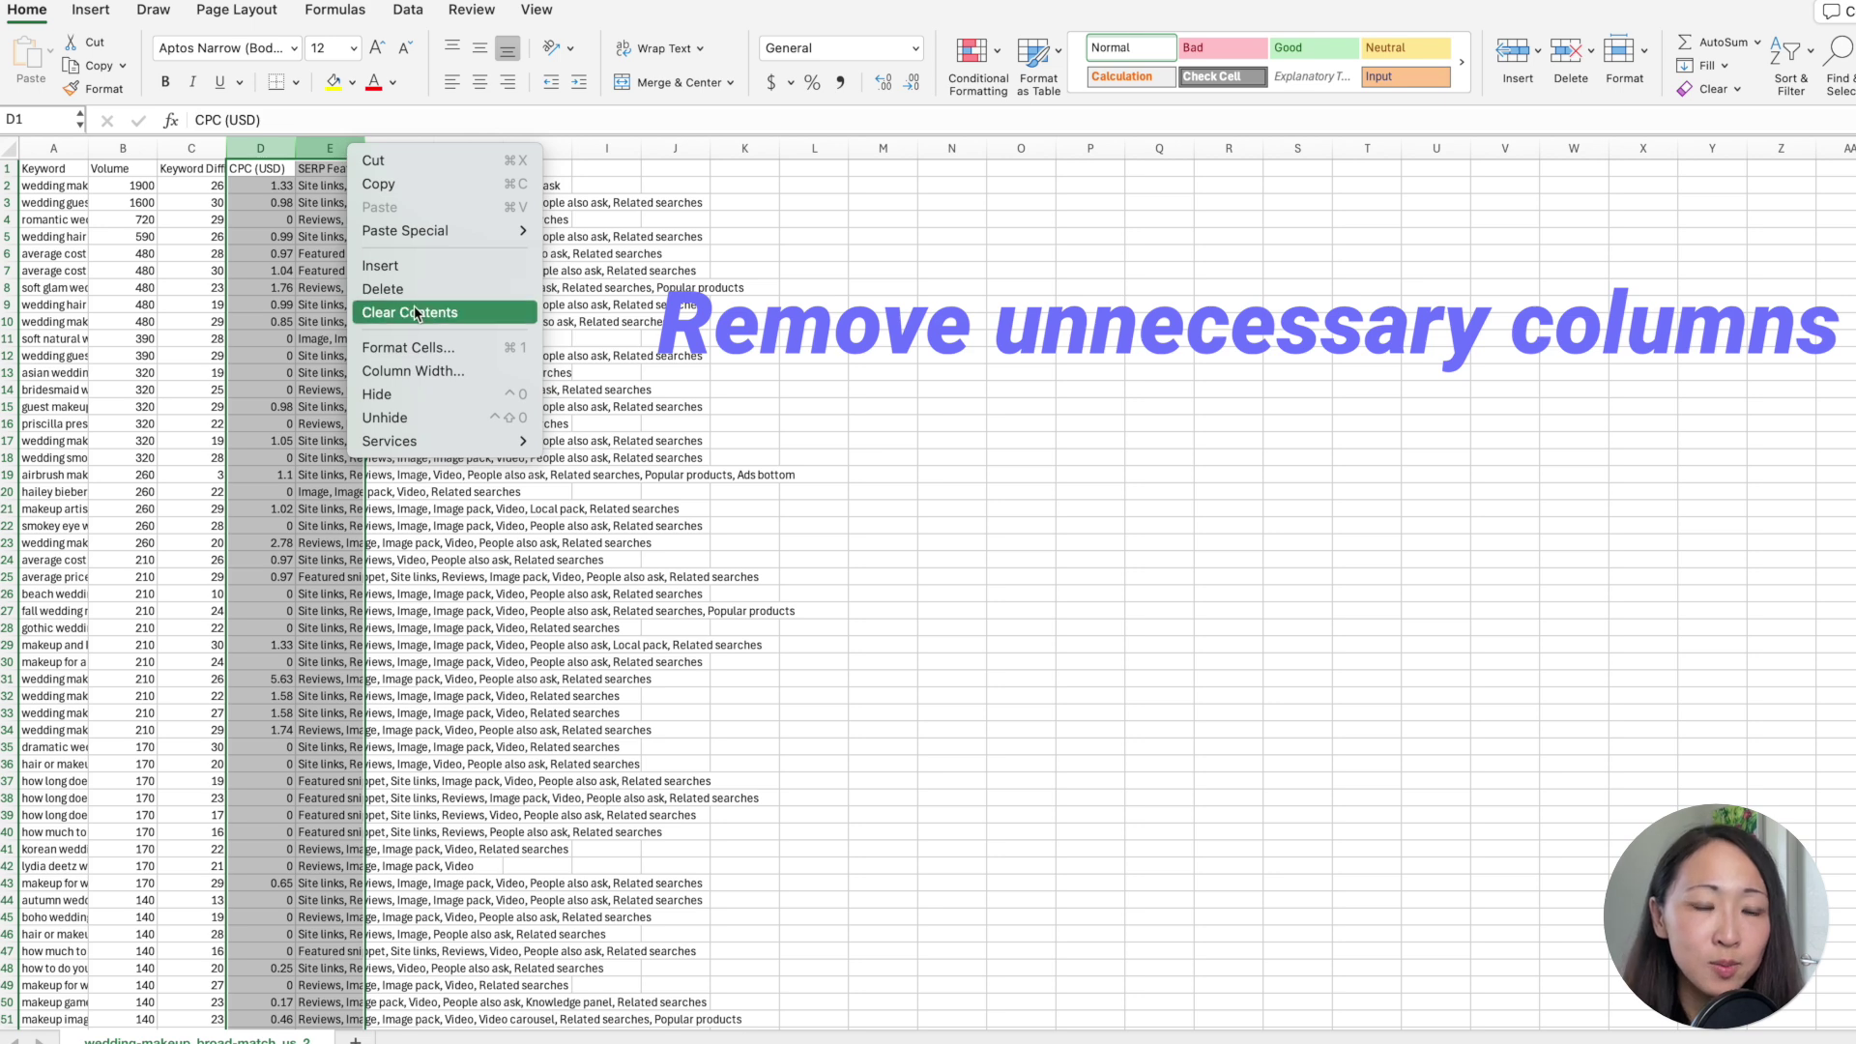
left_click(266, 291)
left_click(194, 287)
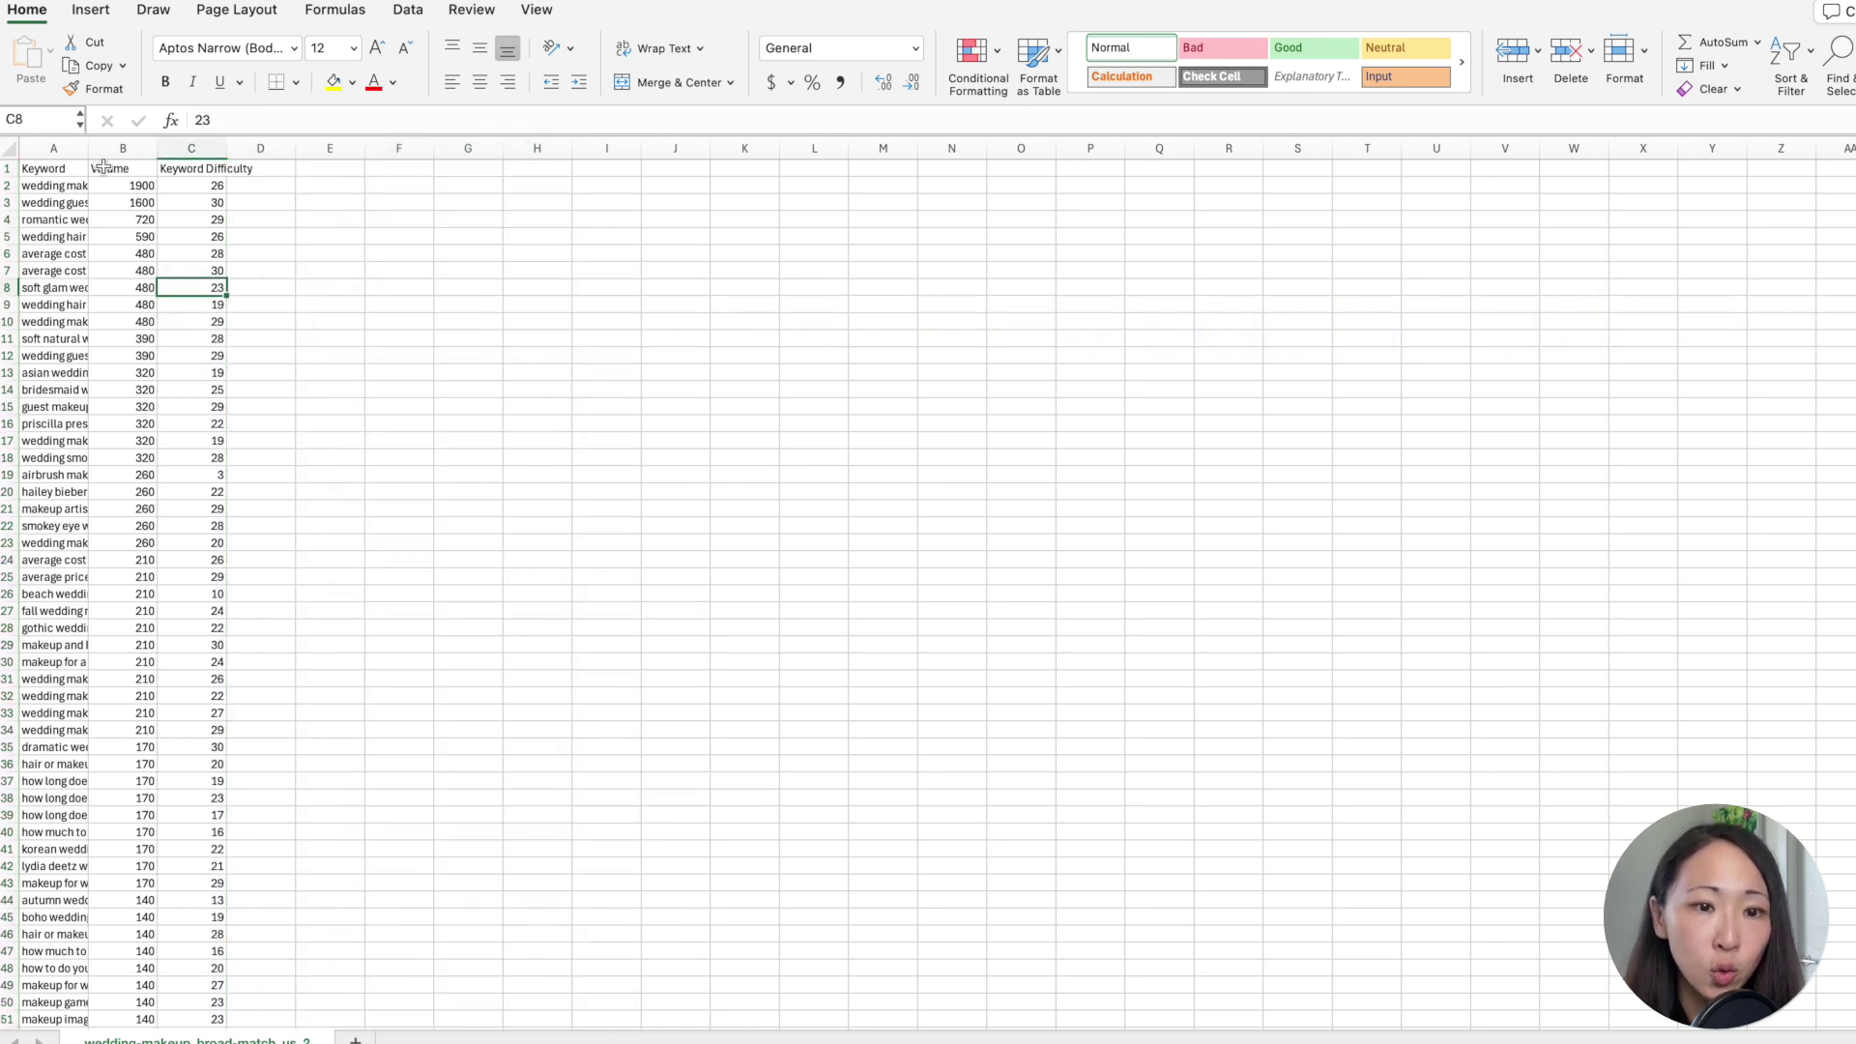
- Autofit column A to the keywords and column C to the Keyword Difficulty header
double_click(88, 149)
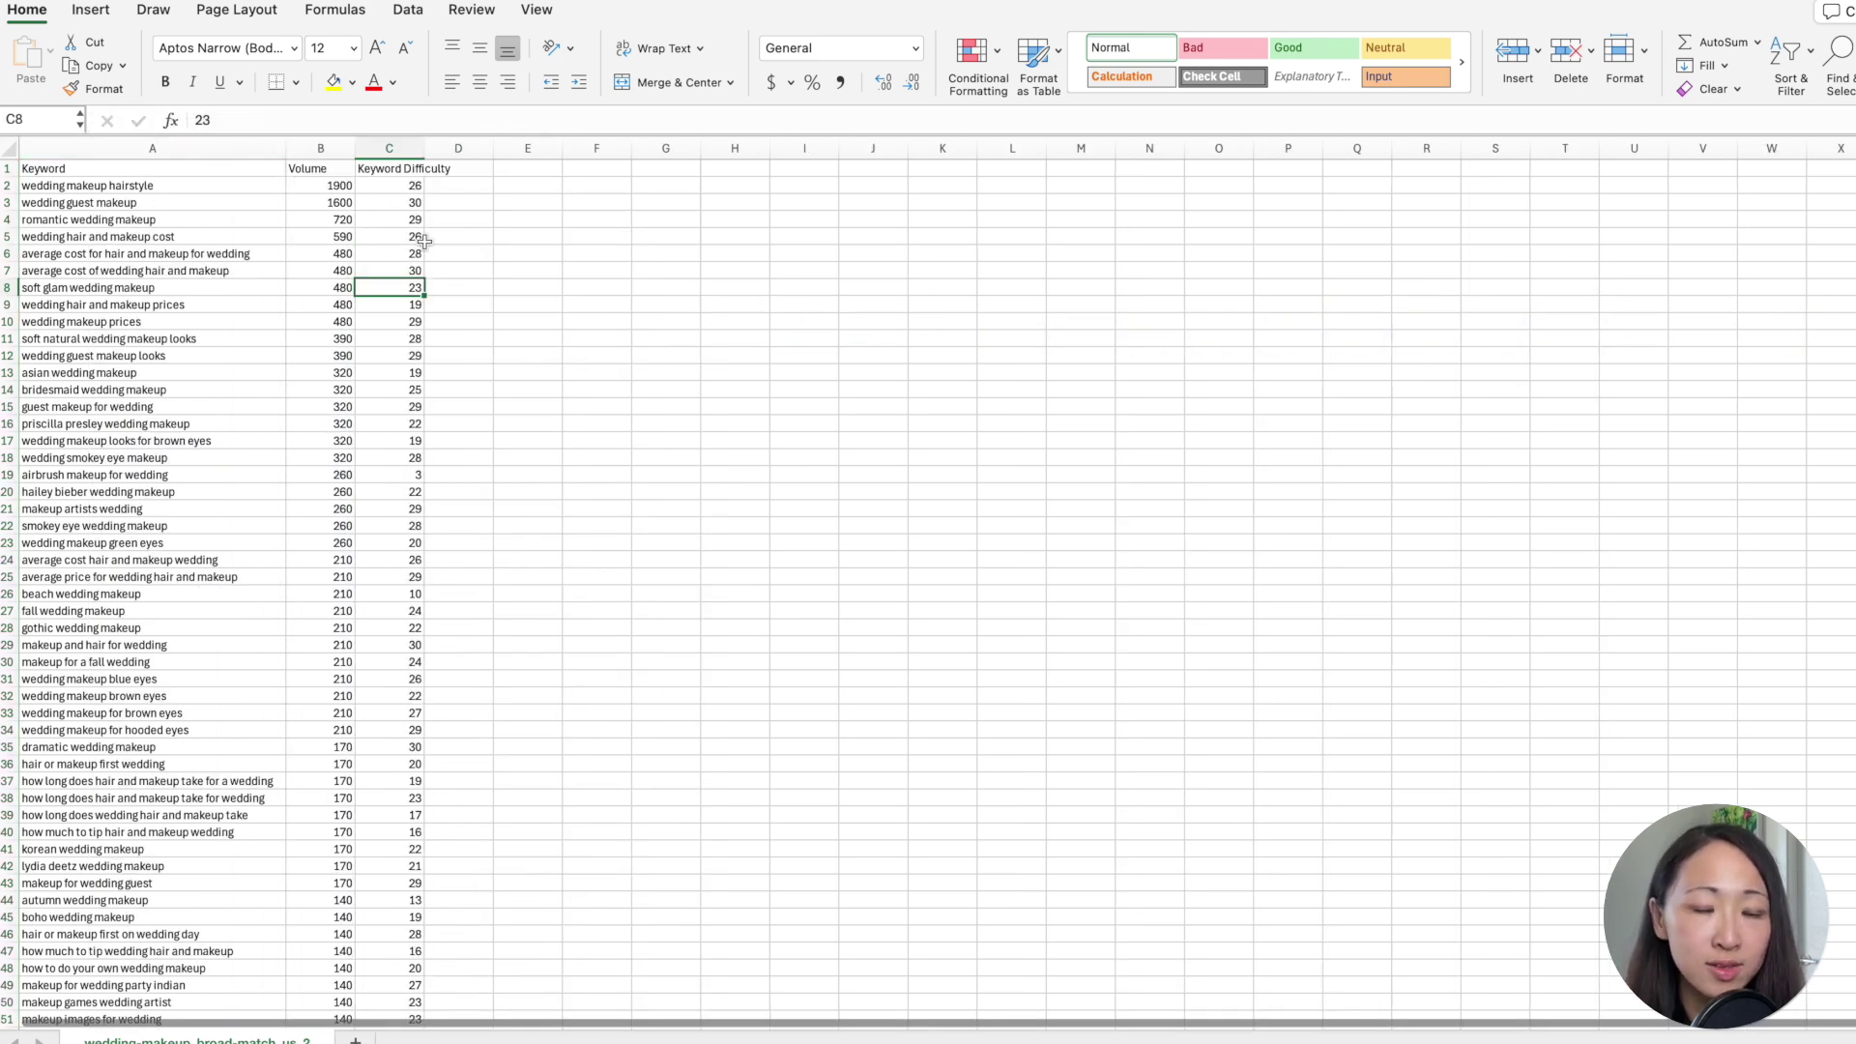
double_click(424, 148)
left_click(689, 250)
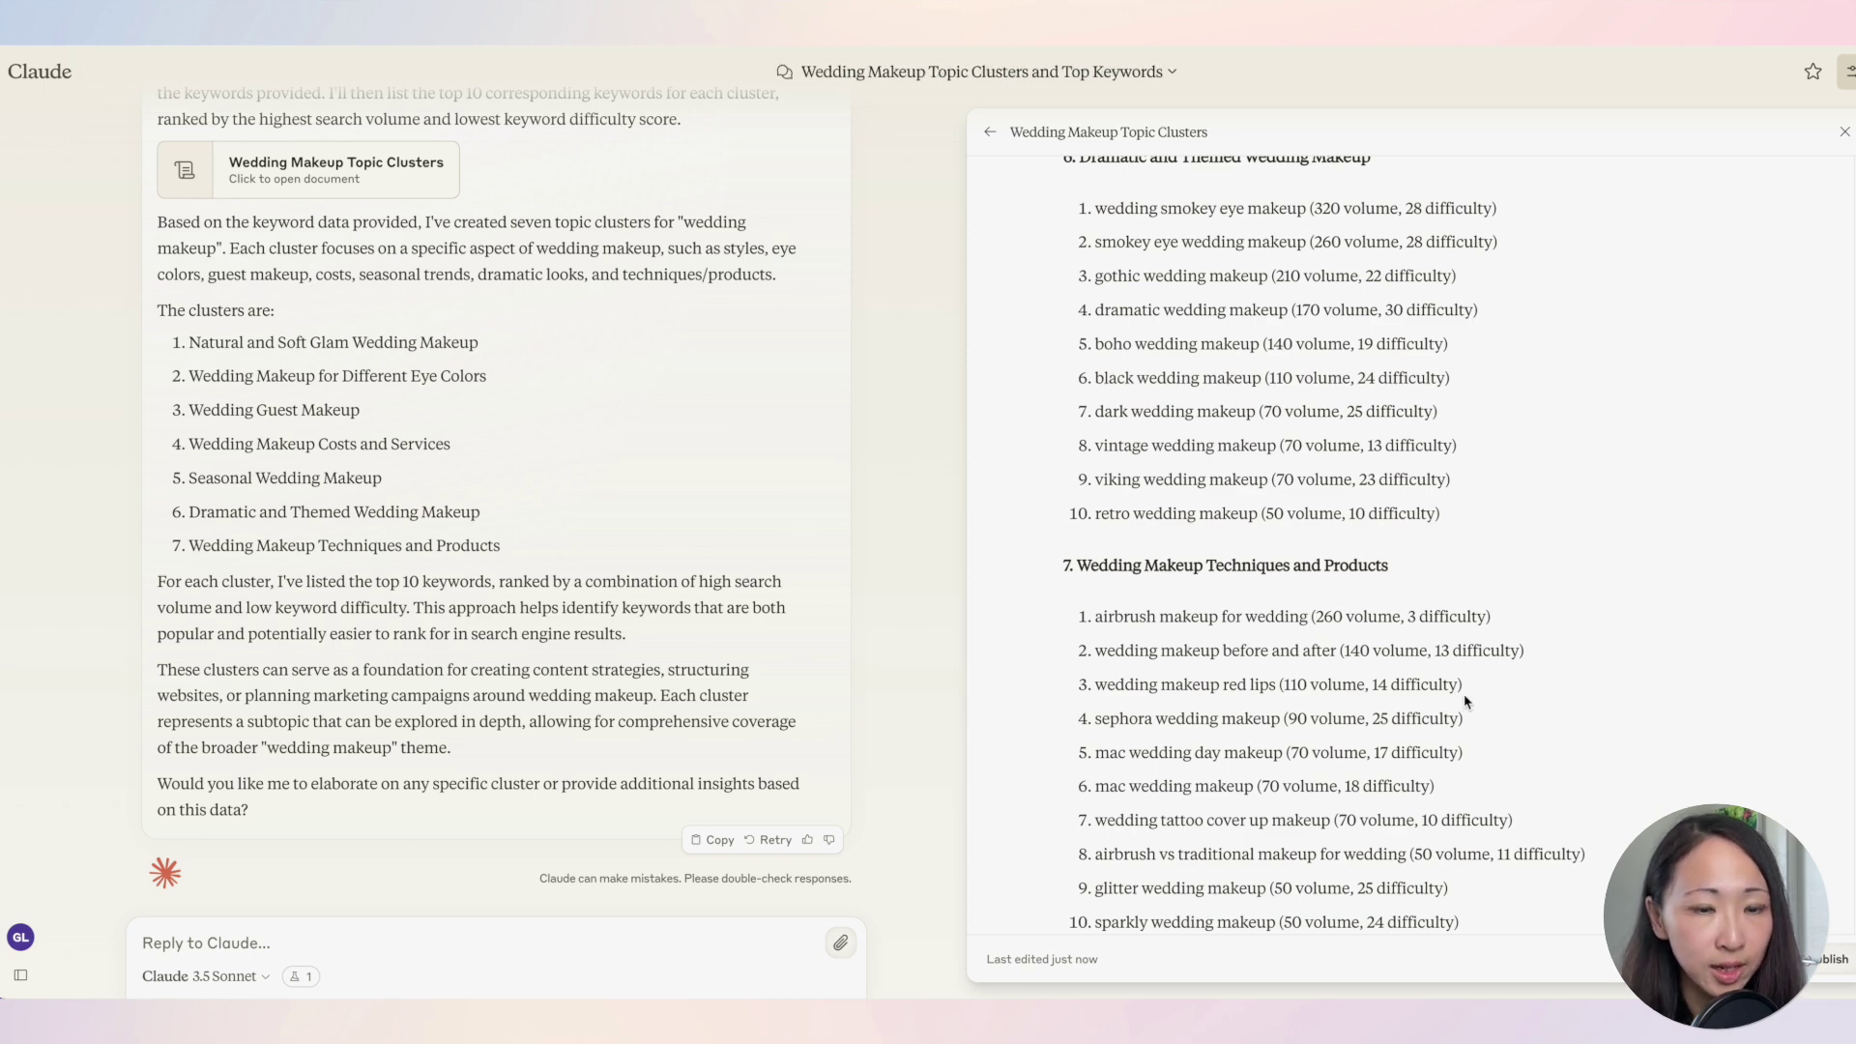
- Review the Wedding Makeup Topic Clusters artifact and the seven-branch colour-coded mind map
scroll(1581, 706, "up", 20)
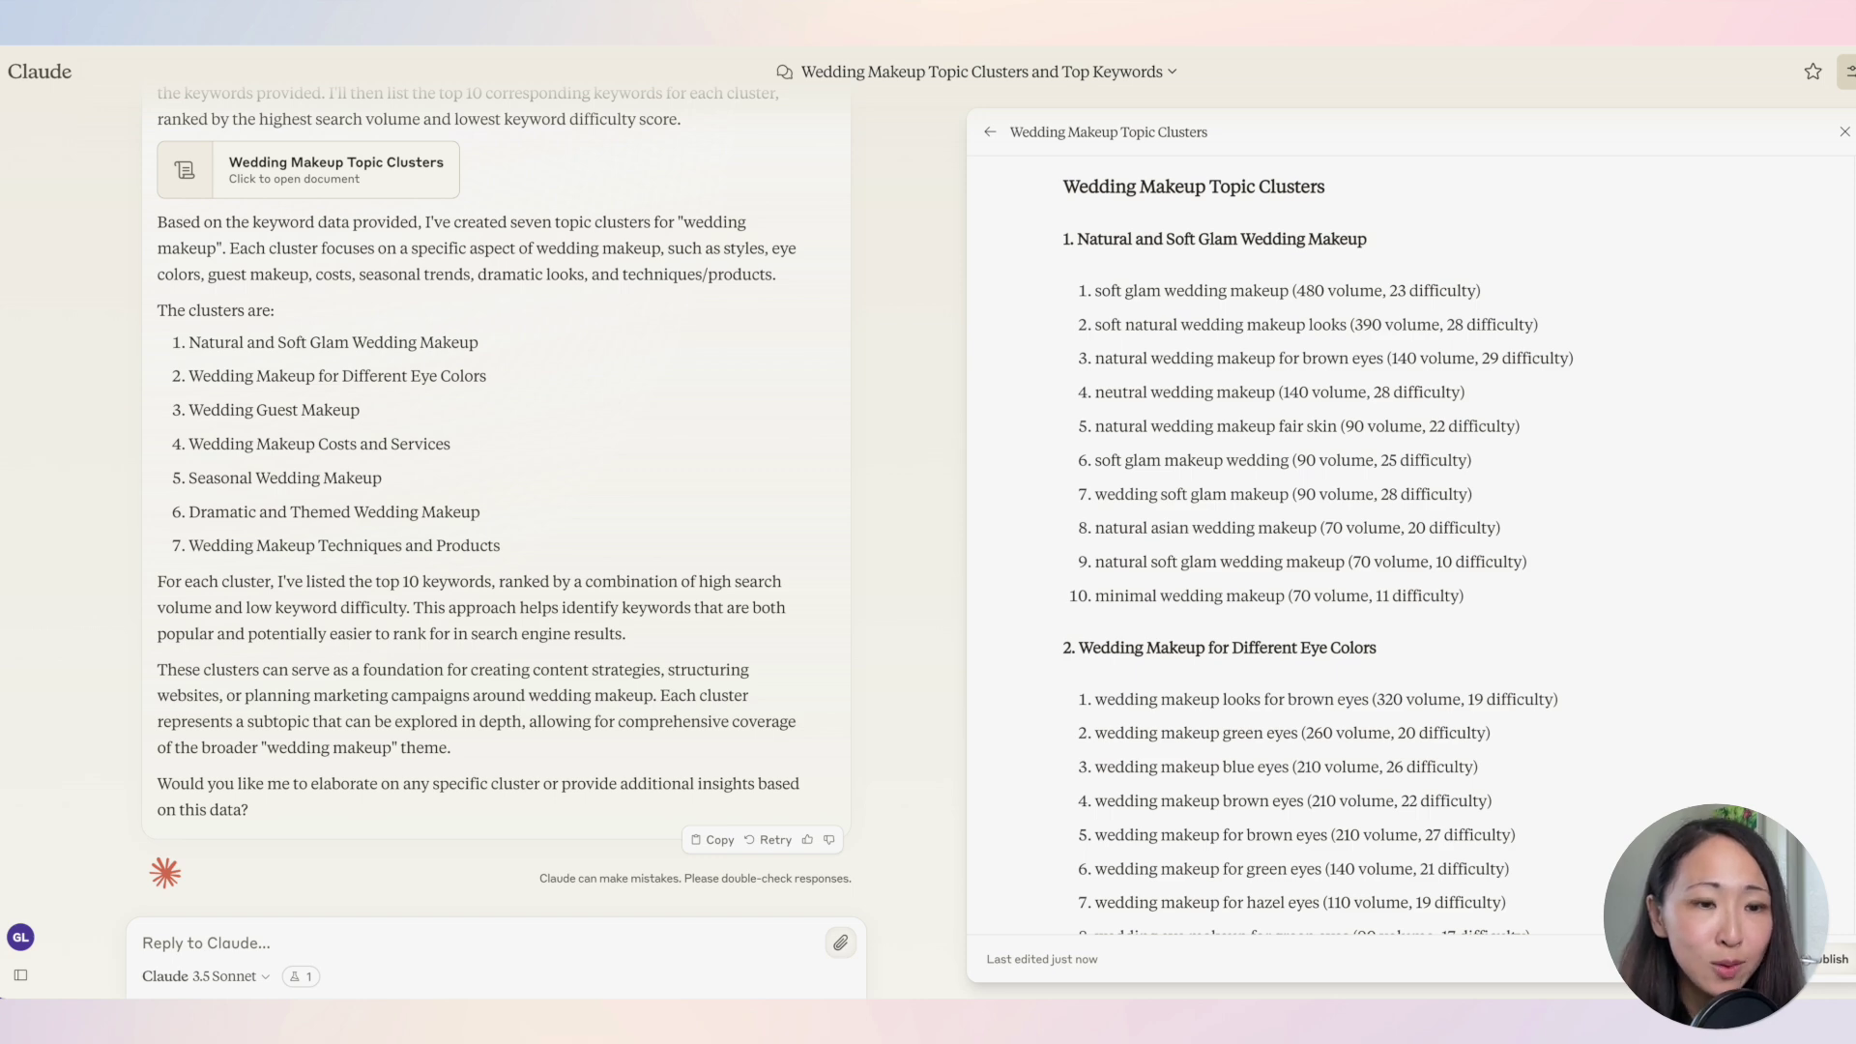
scroll(1334, 551, "down", 8)
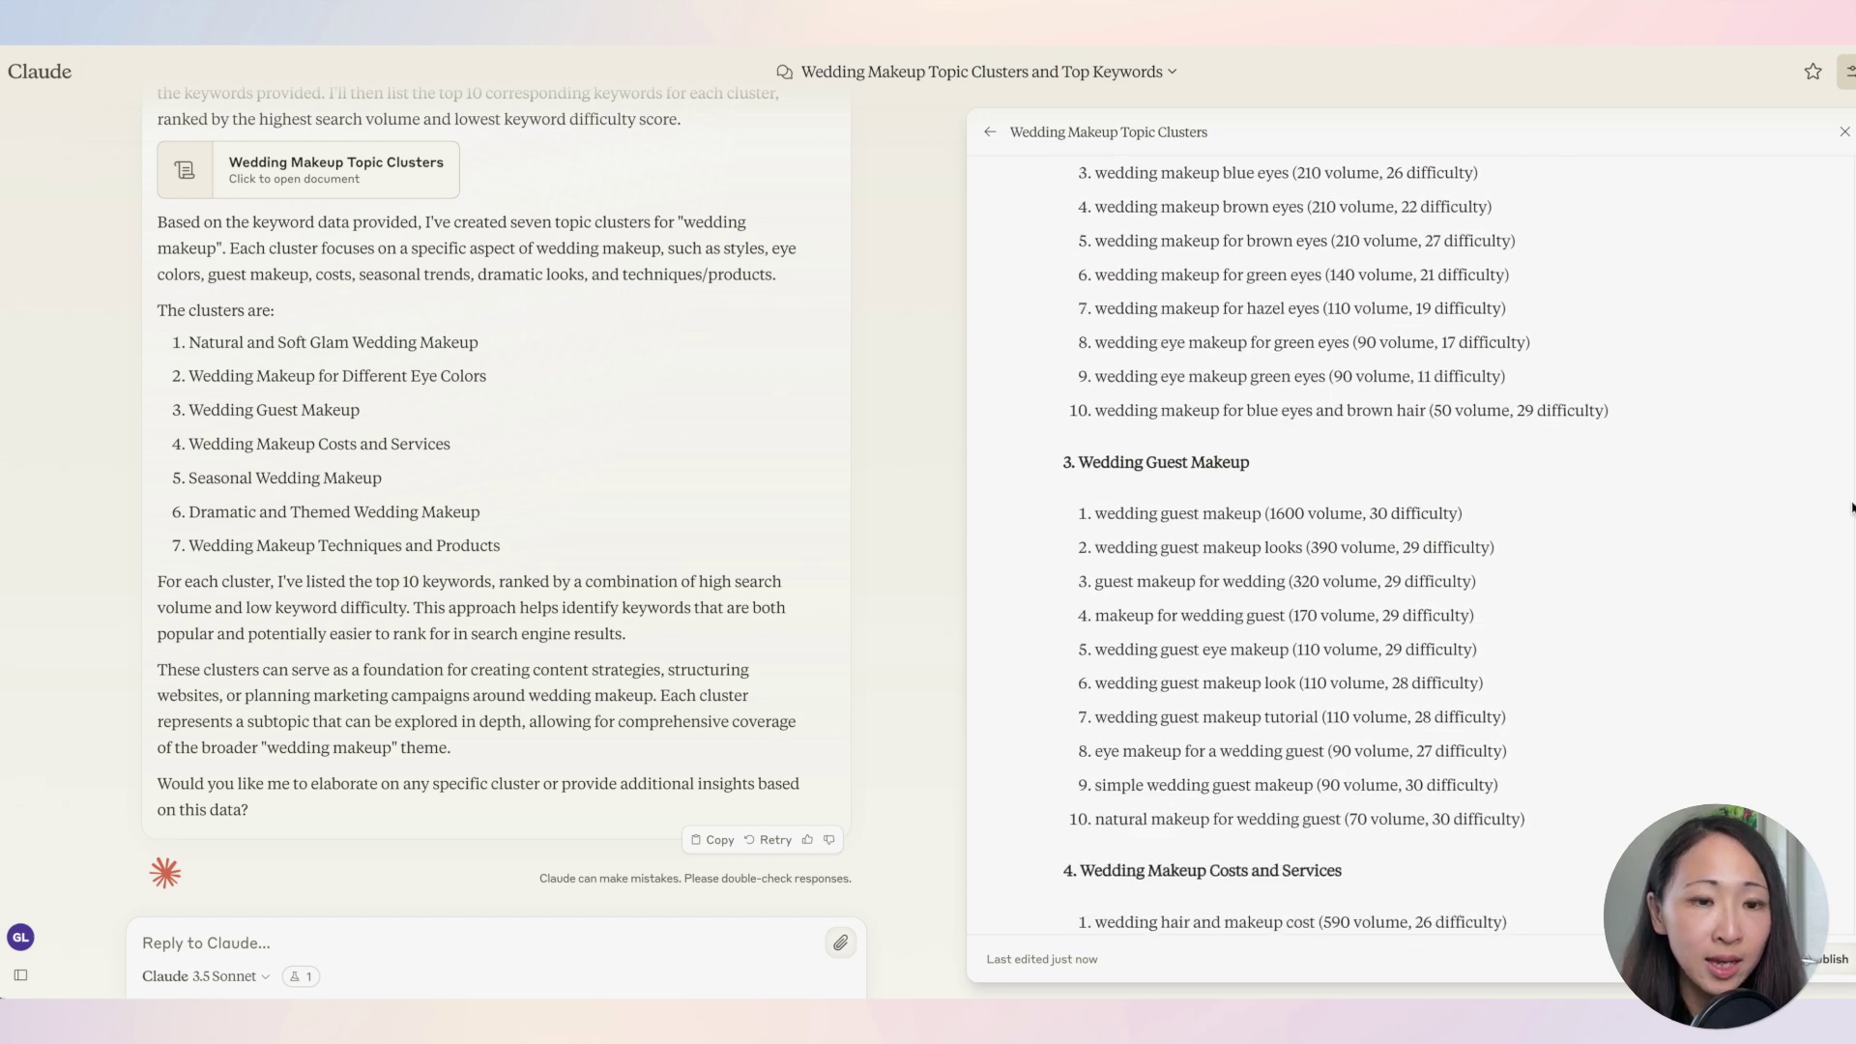
scroll(1337, 536, "down", 8)
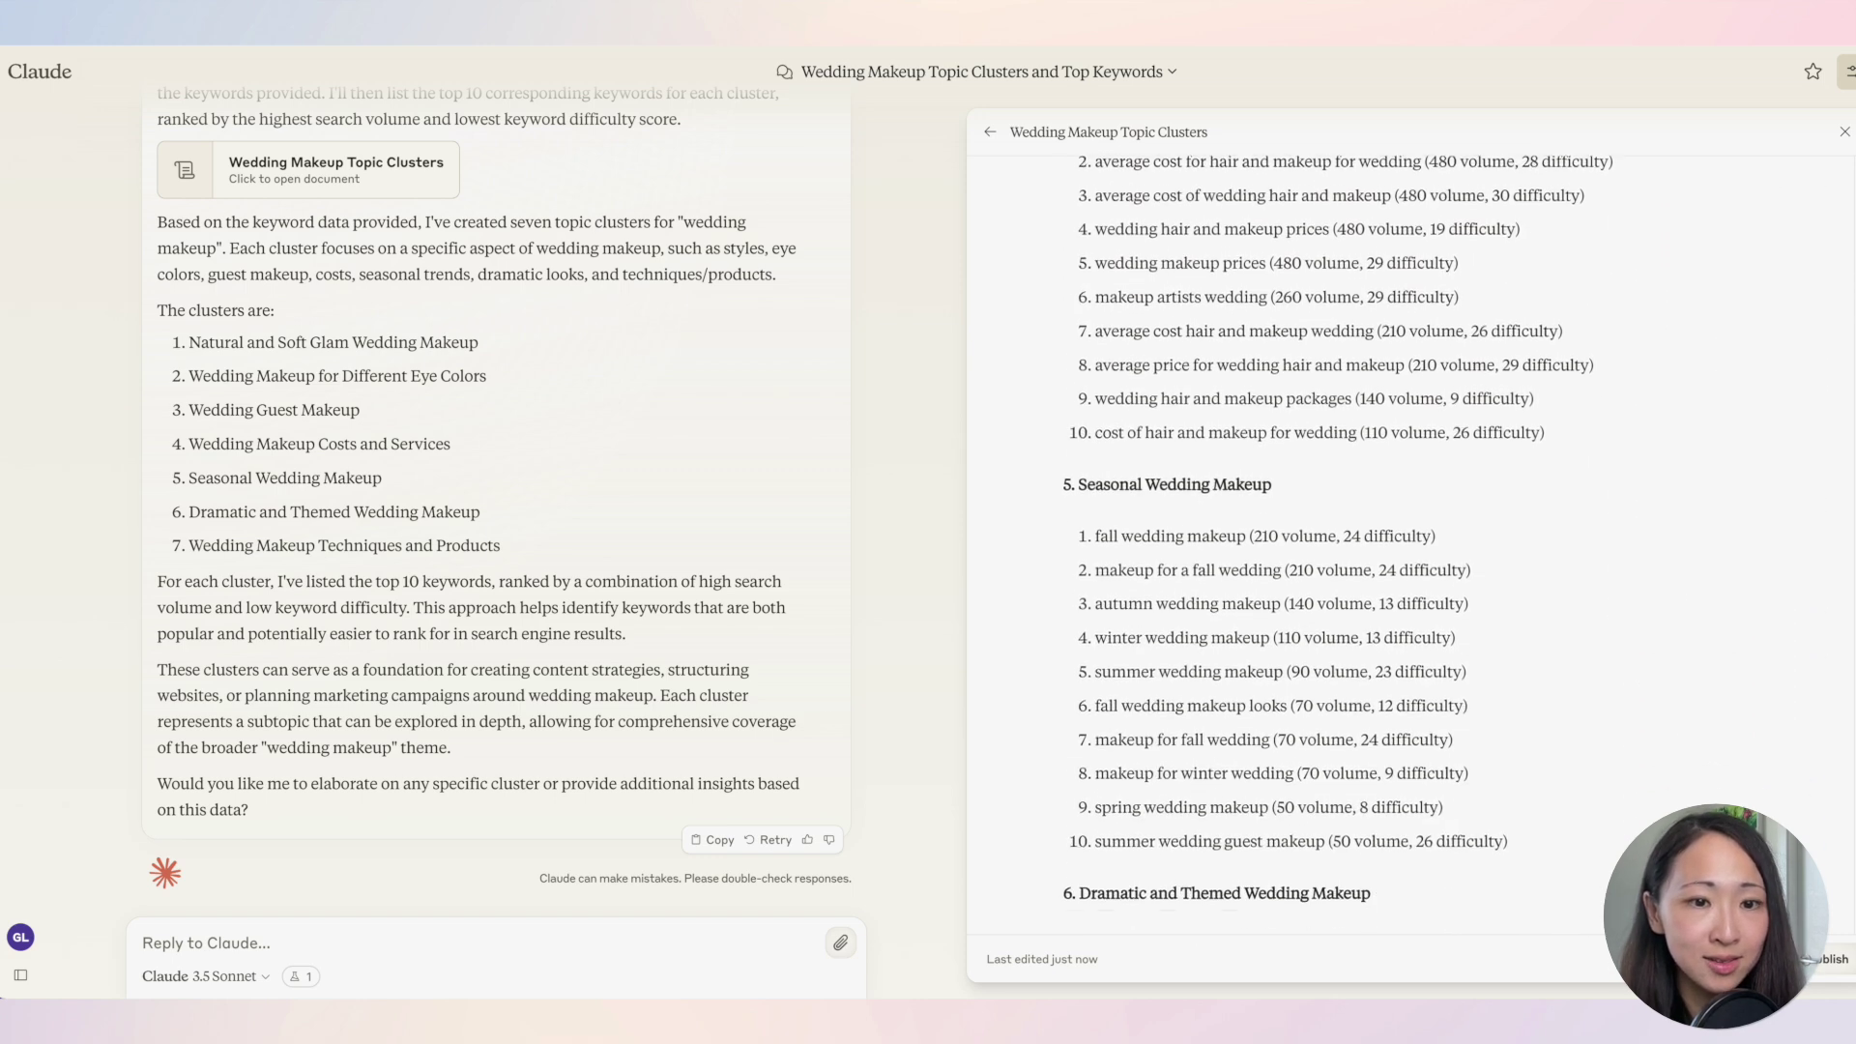
scroll(1337, 536, "down", 2)
scroll(1337, 537, "down", 6)
scroll(1336, 537, "down", 5)
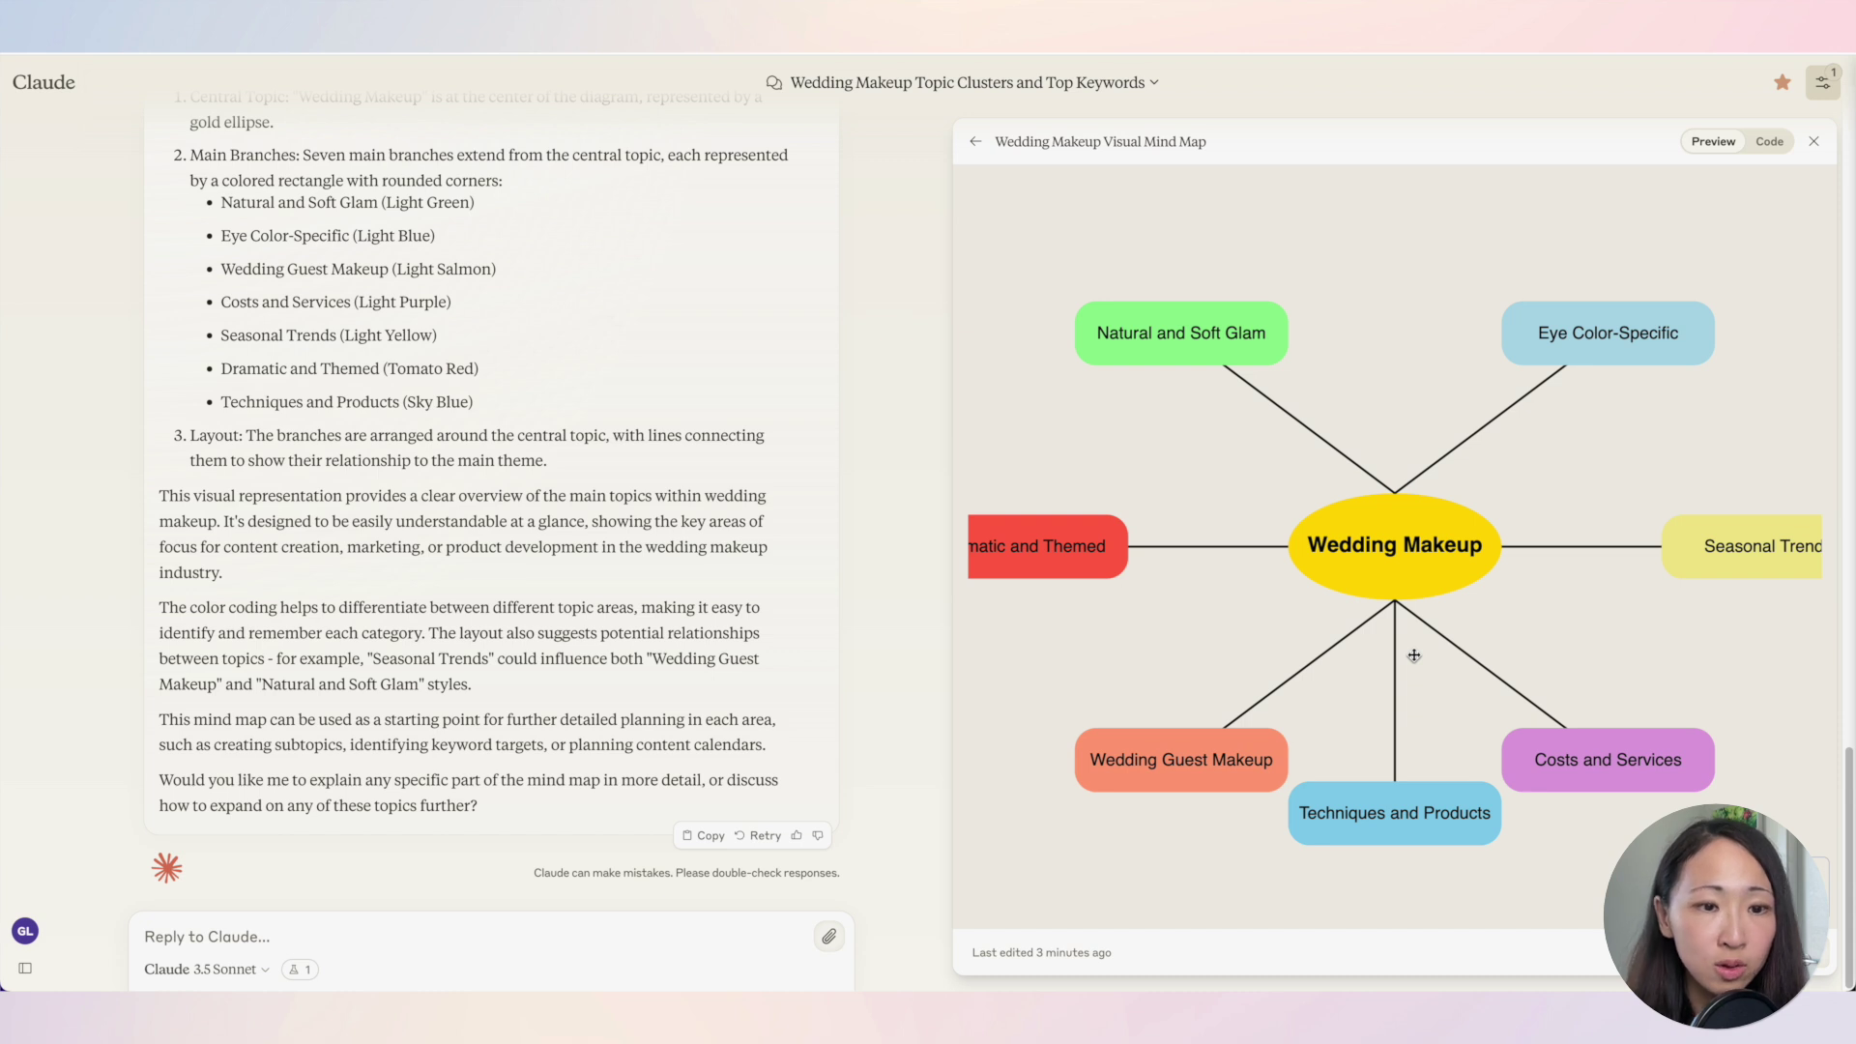
- Attach the gemini-for-google-workspace PDF to the LinkedIn carousel prompt
left_click_drag(1409, 860, 1516, 831)
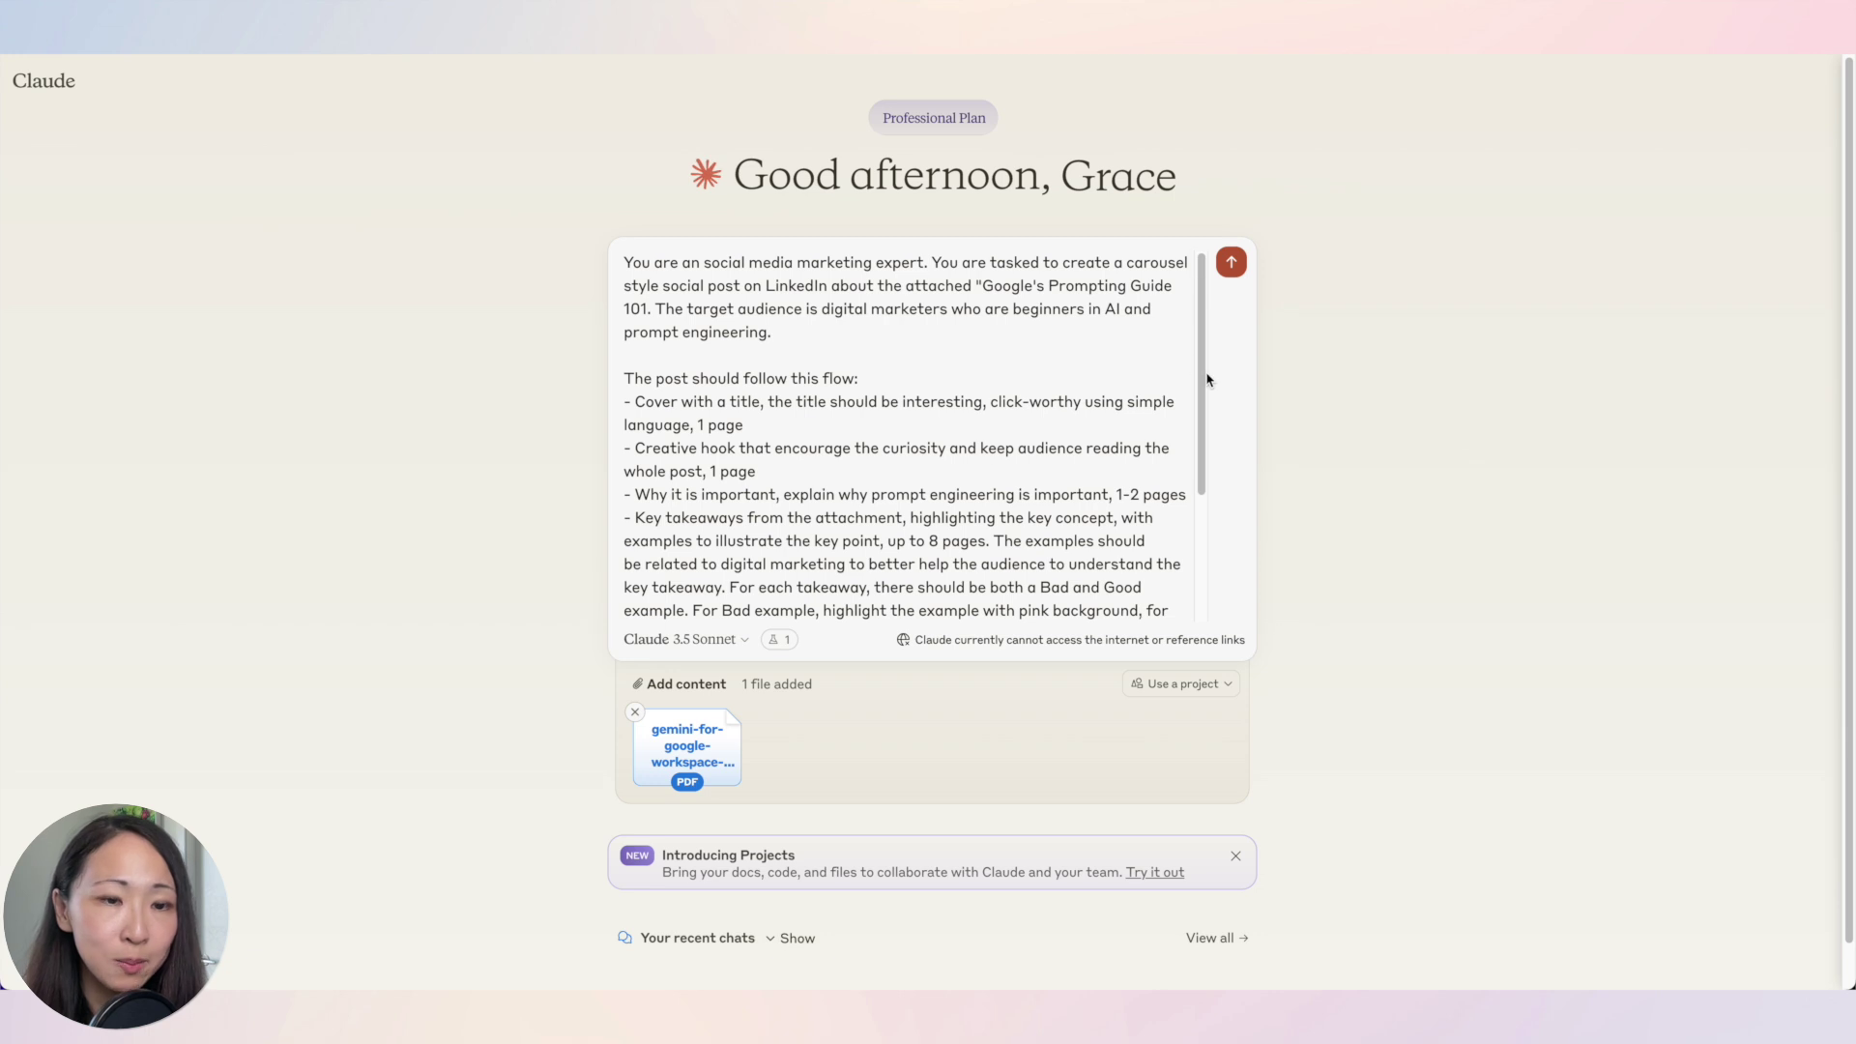
- Review the Google Prompting Guide 101 carousel prompt and send it to Claude
scroll(1200, 395, "down", 2)
left_click_drag(1200, 395, 1200, 433)
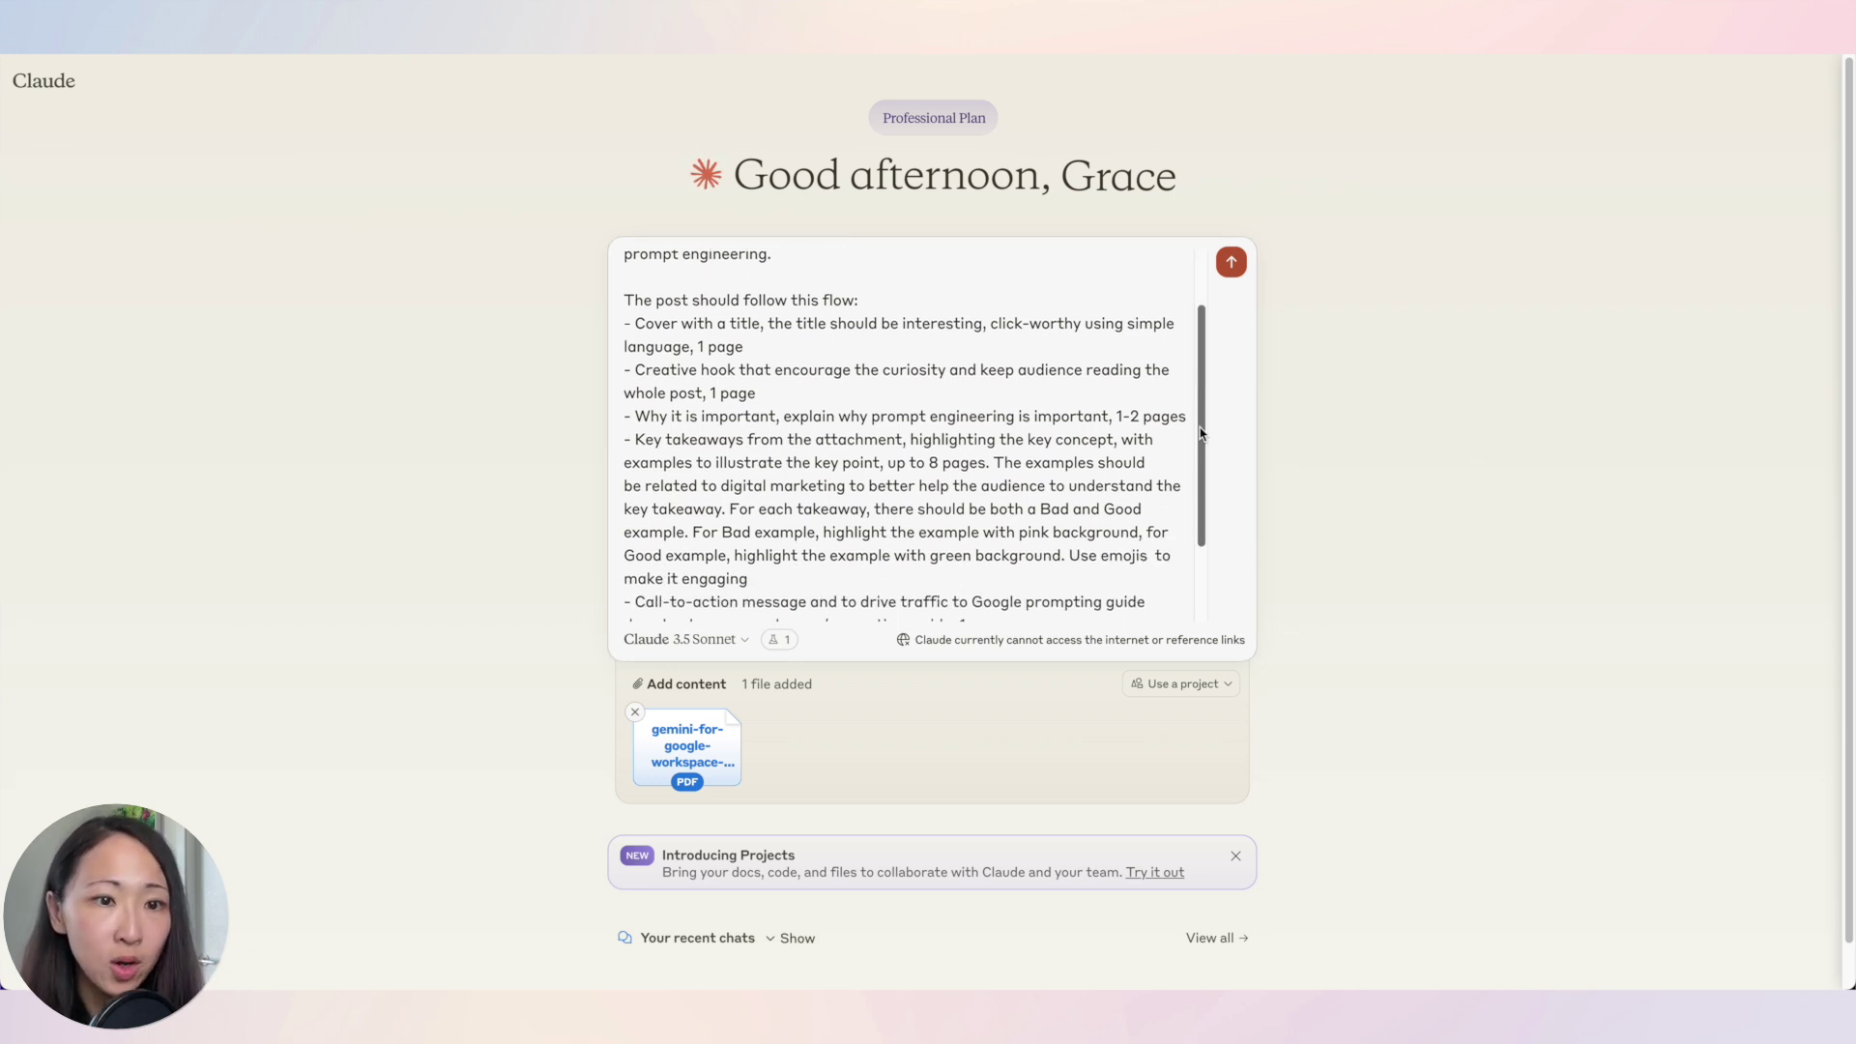
left_click_drag(1200, 433, 1200, 442)
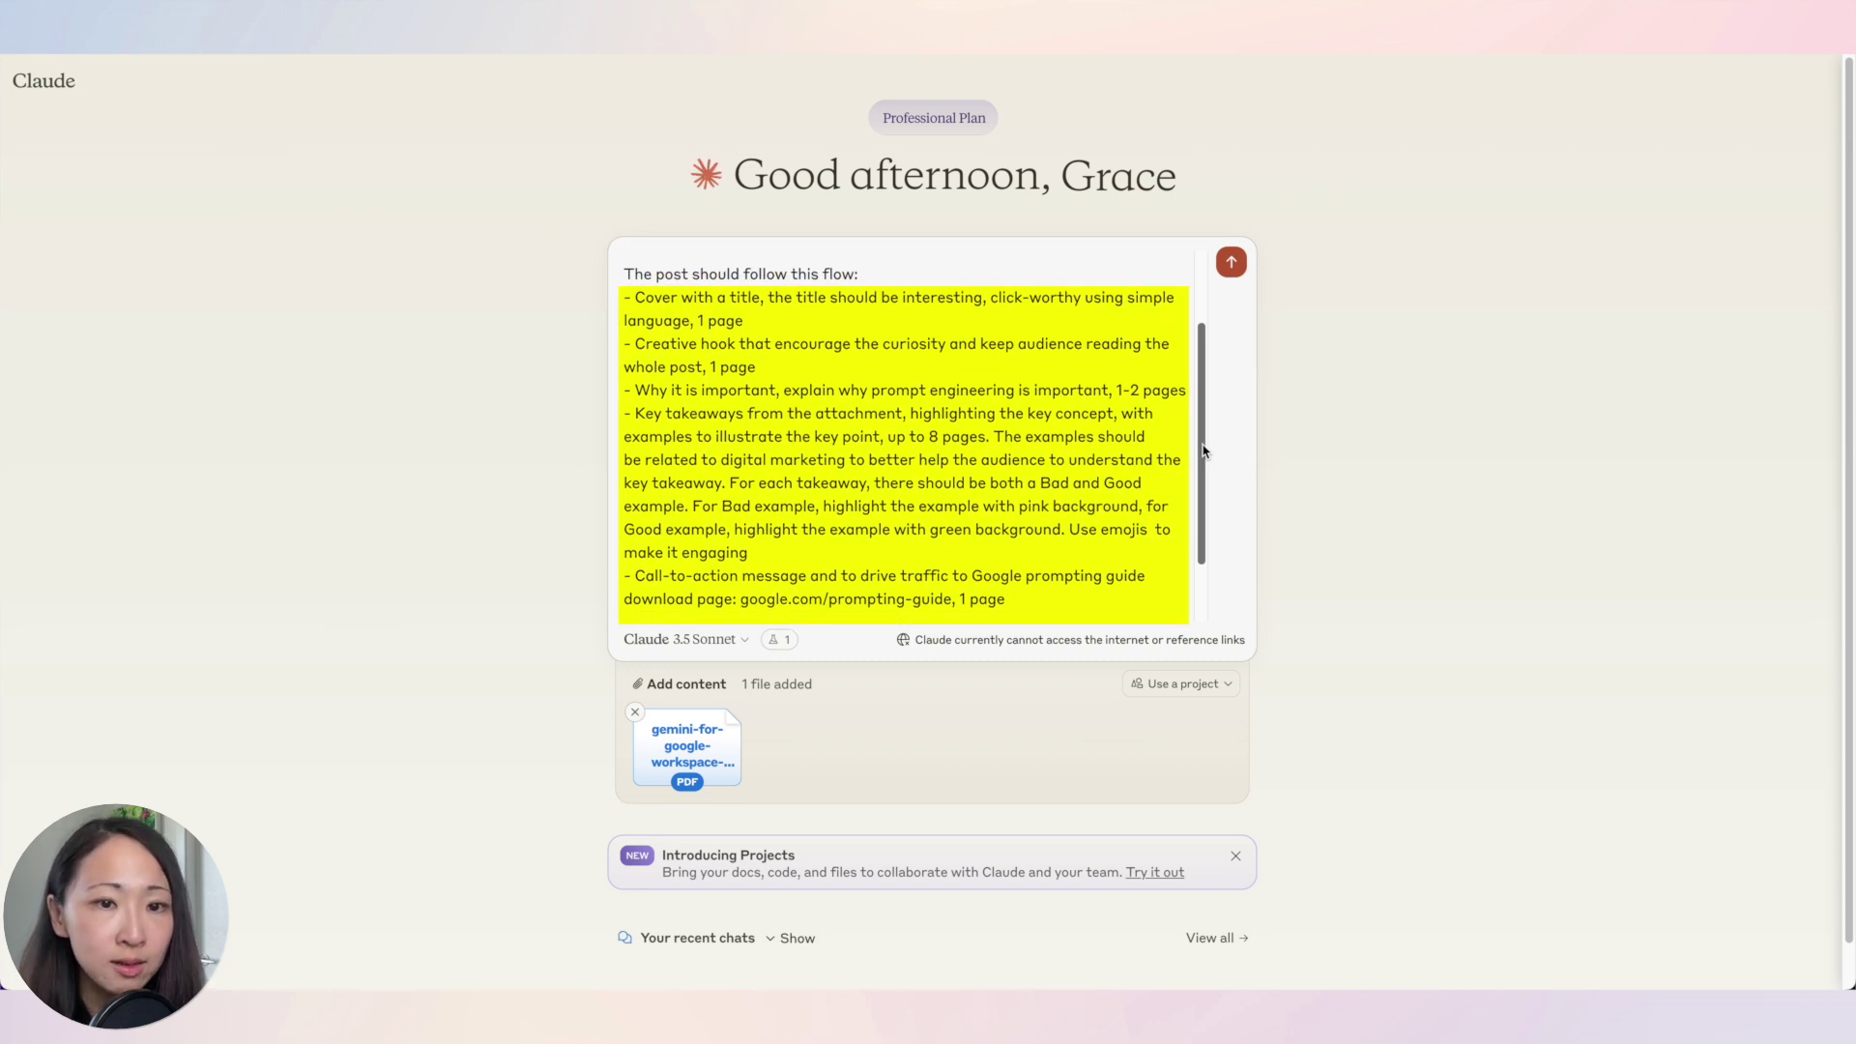
left_click_drag(1201, 443, 1216, 516)
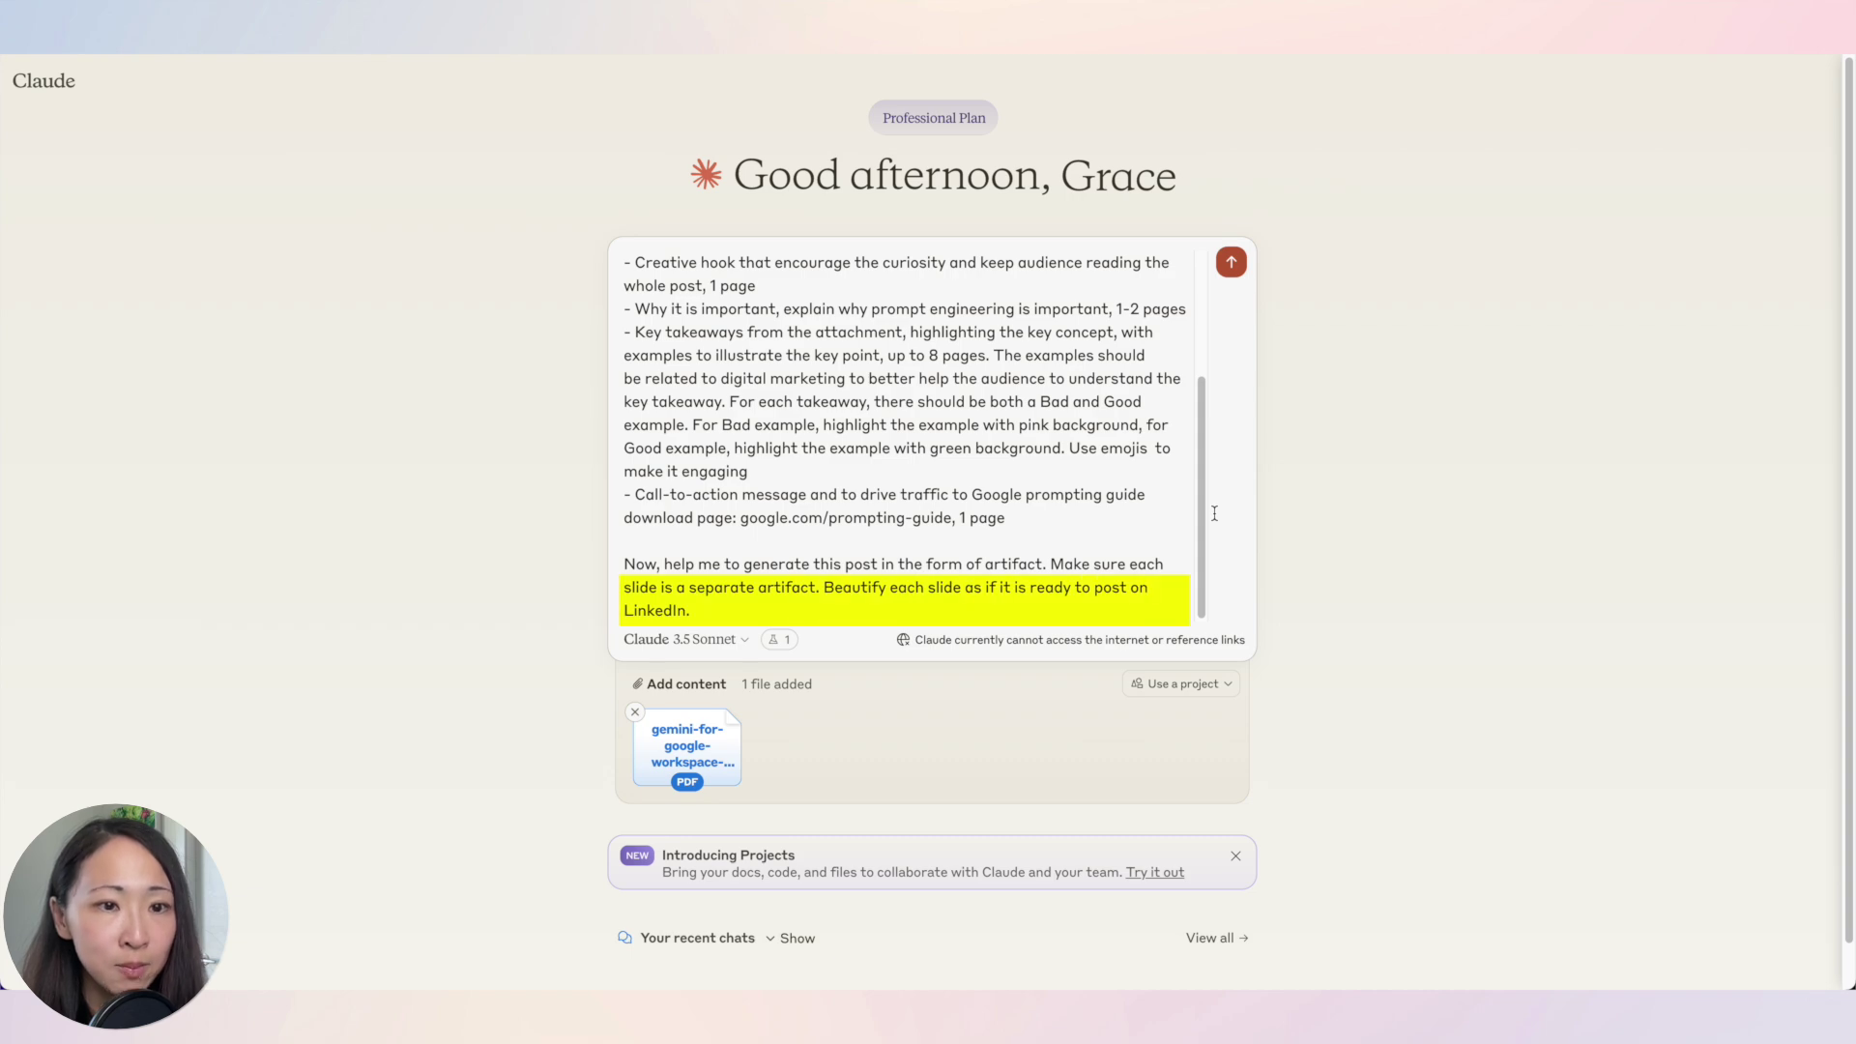
key("Return")
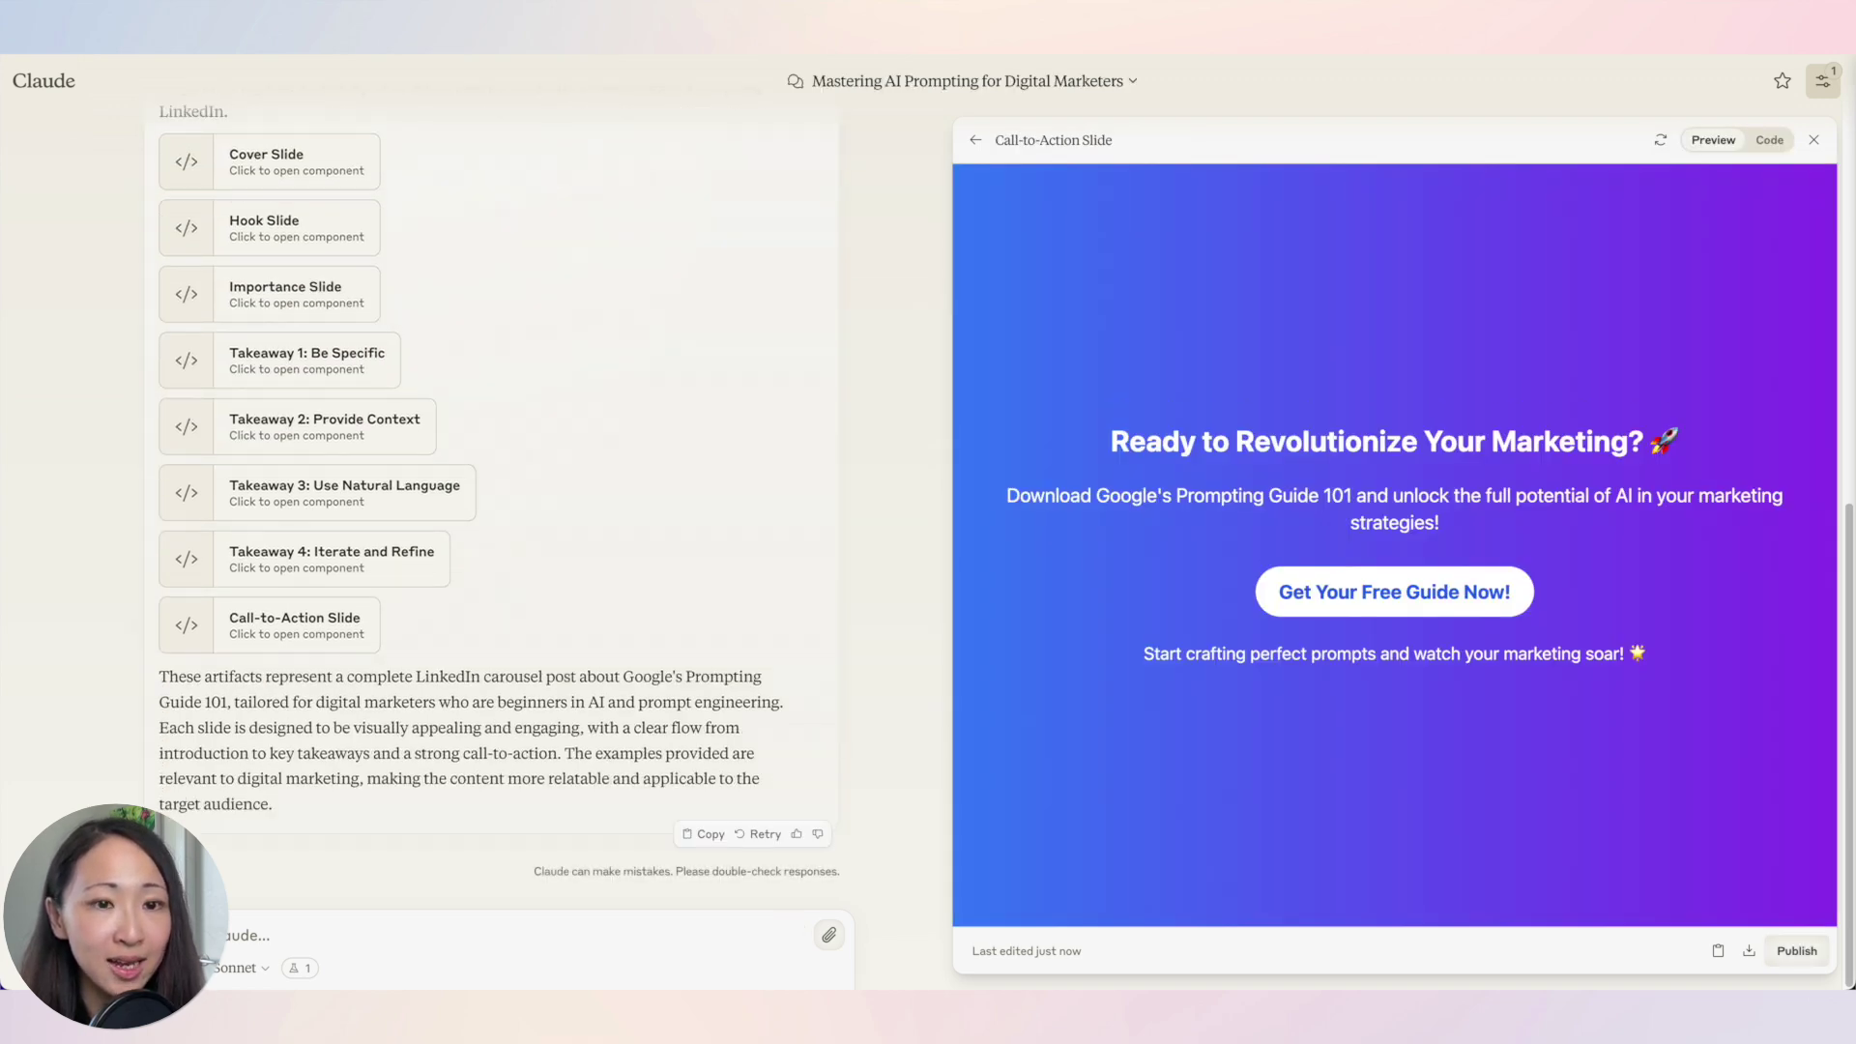
- Preview the Cover, Hook and Importance slides
scroll(725, 513, "up", 4)
scroll(728, 519, "down", 2)
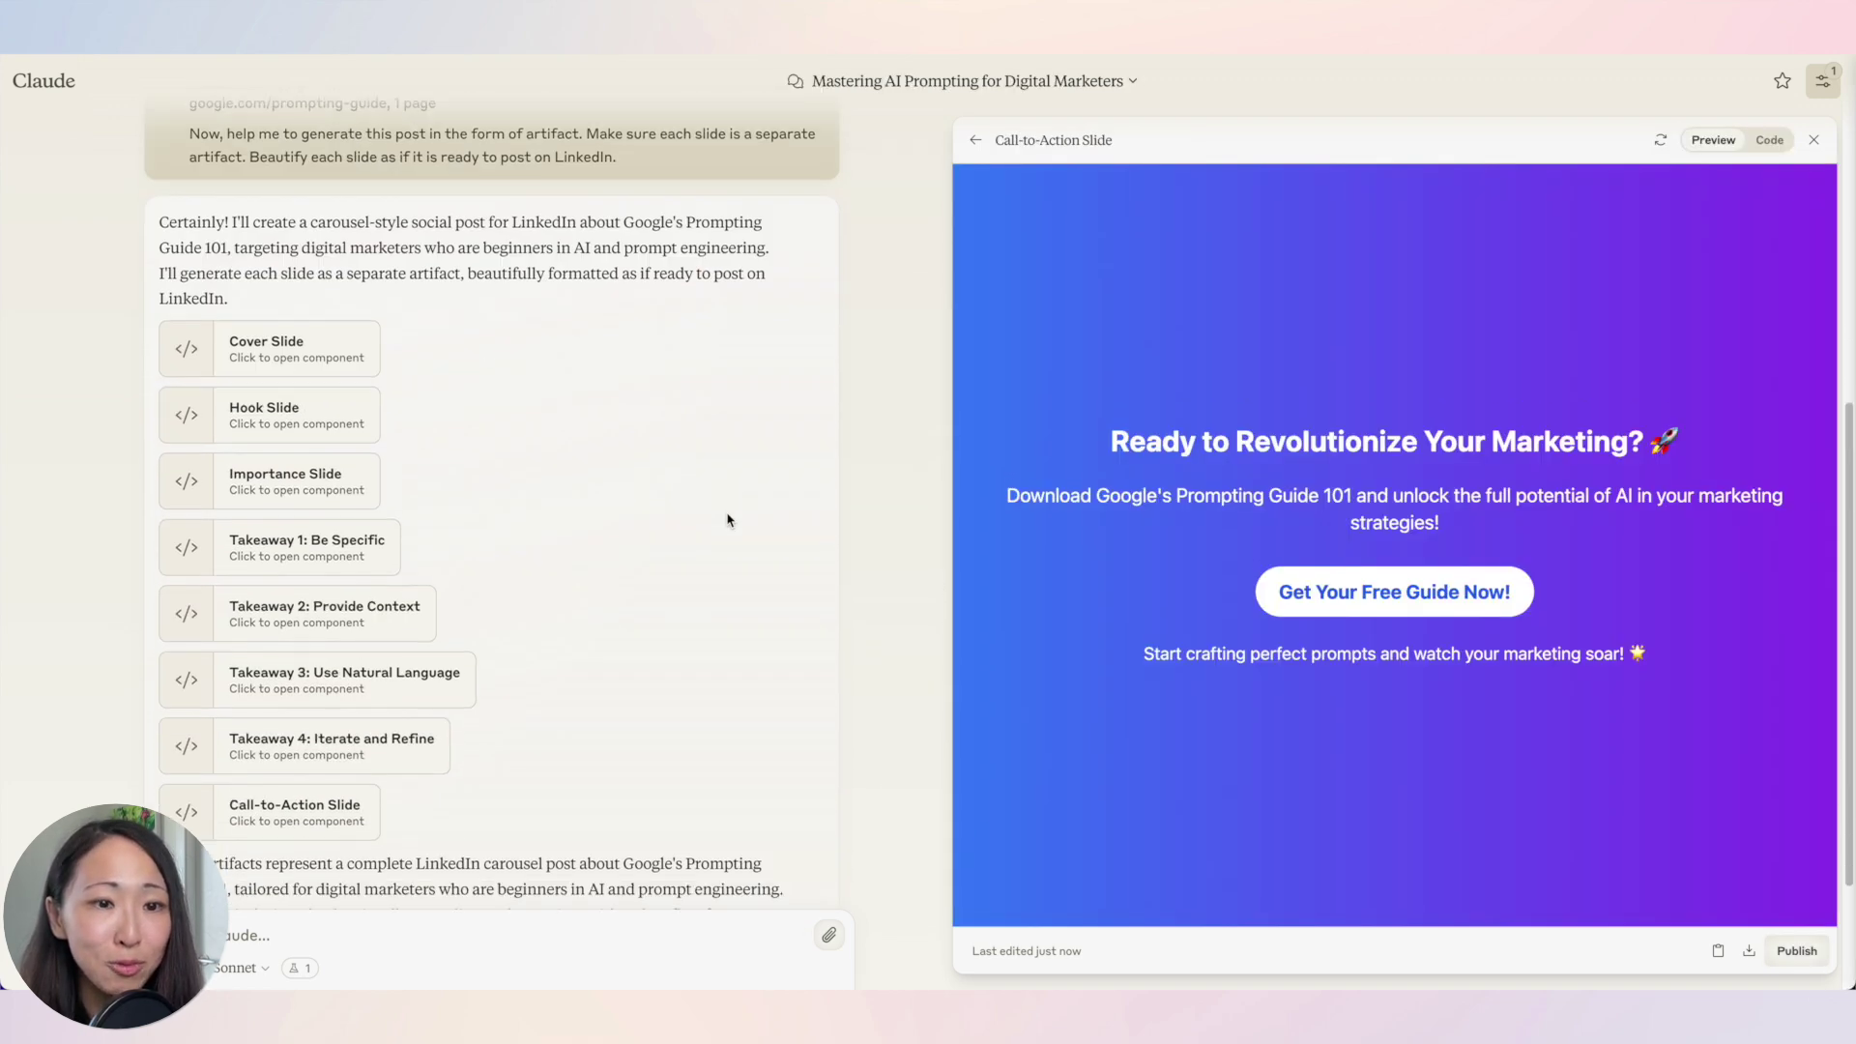
left_click(346, 362)
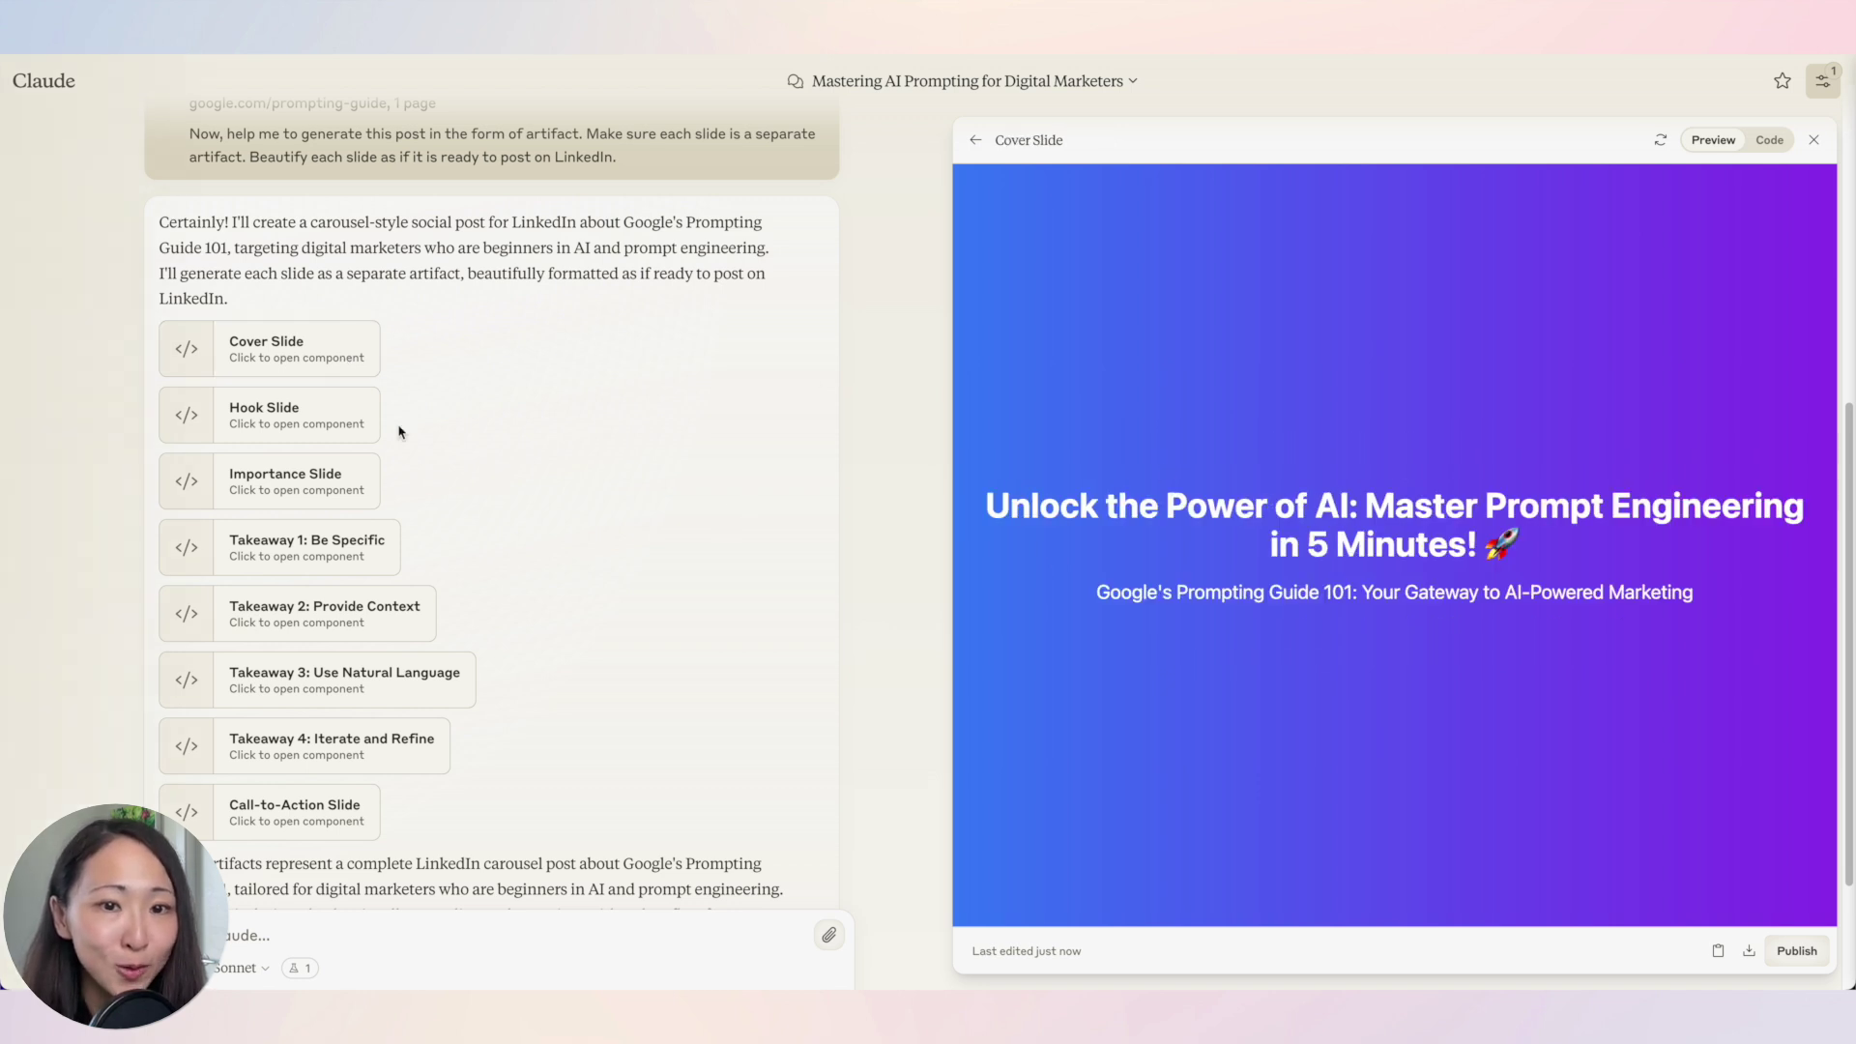
left_click(331, 418)
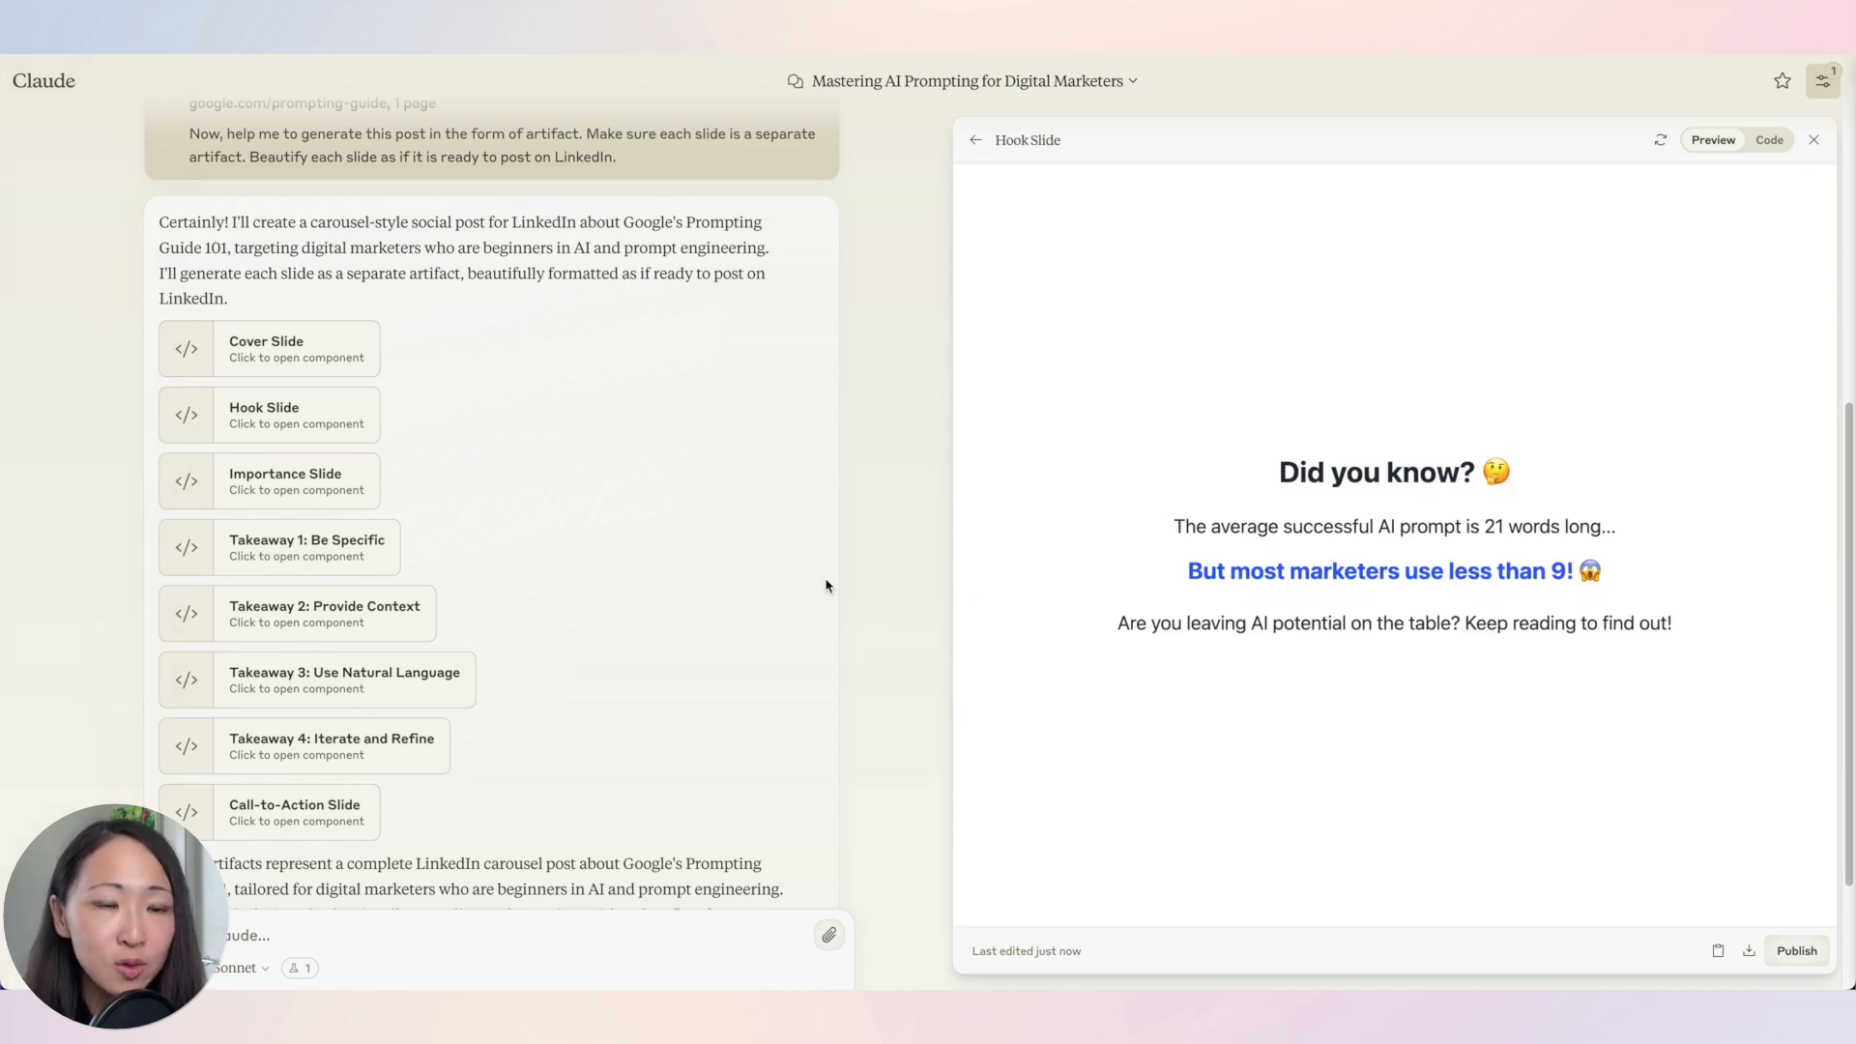
left_click(323, 480)
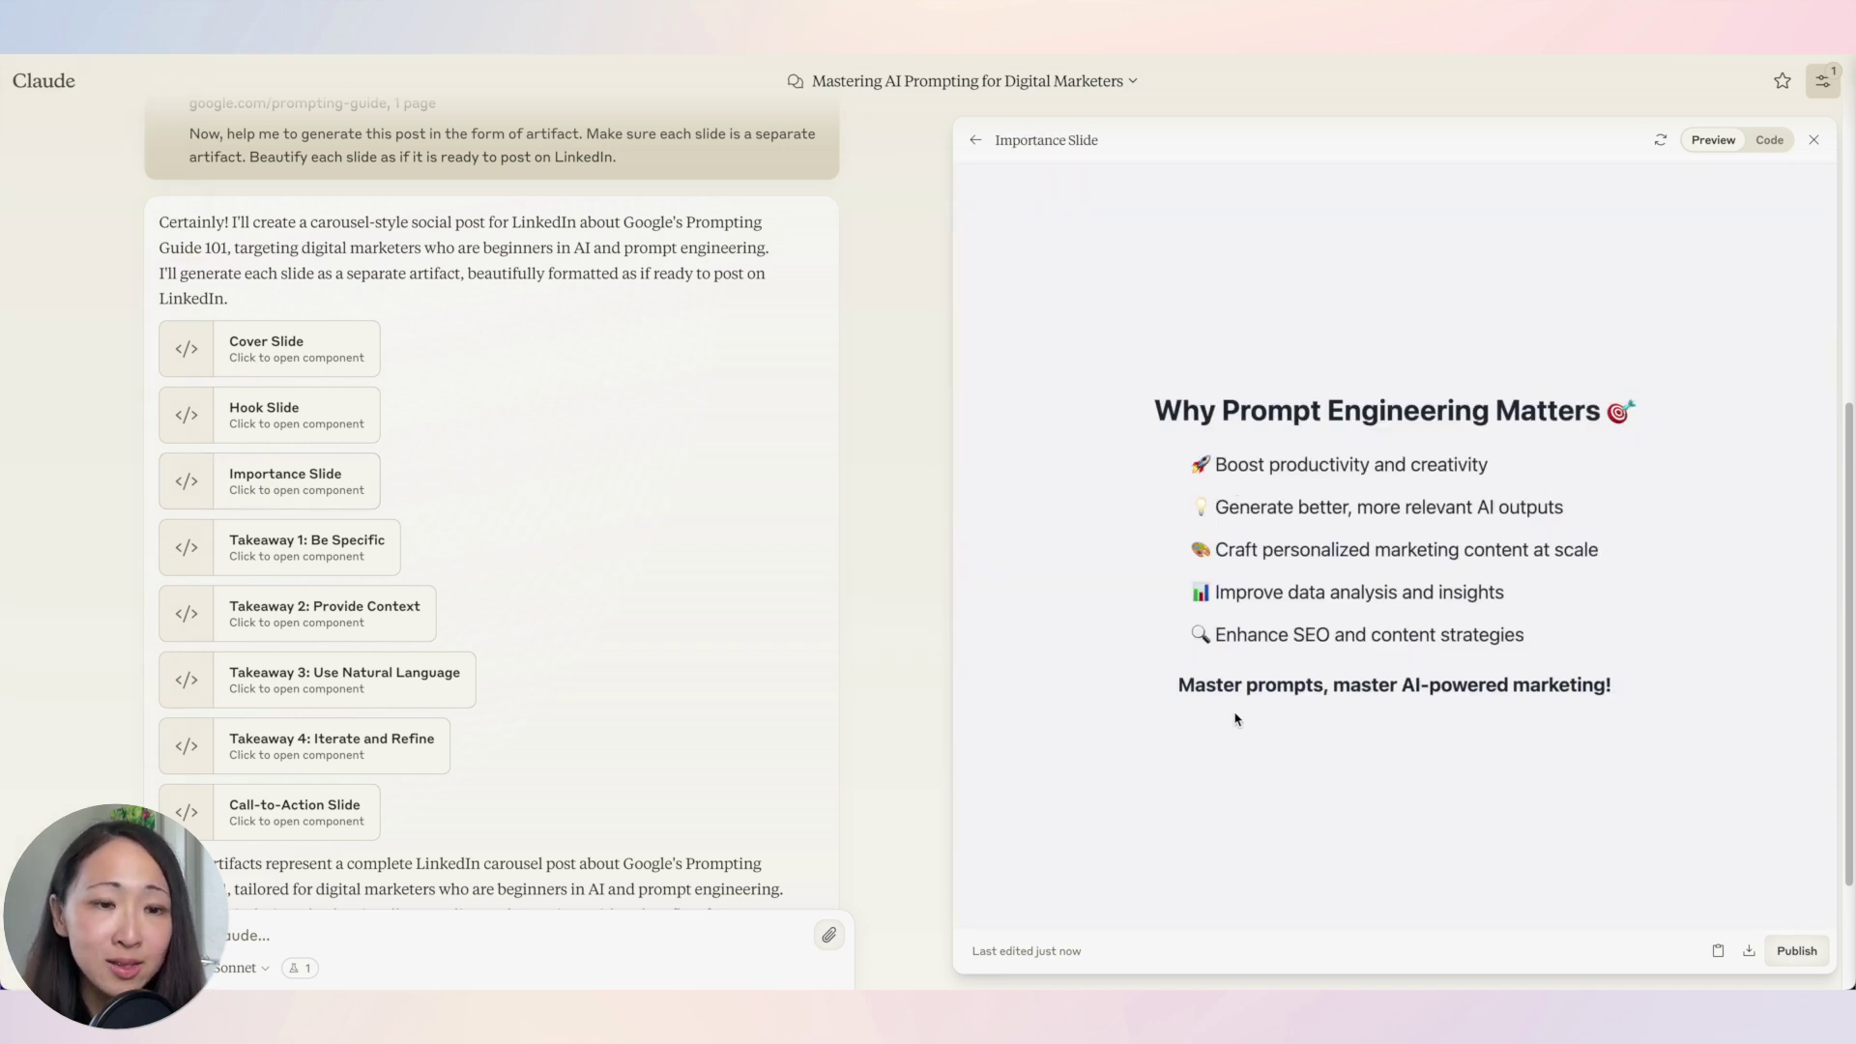
- Preview Takeaway slides 1–4 and the Call-to-Action slide
left_click(324, 553)
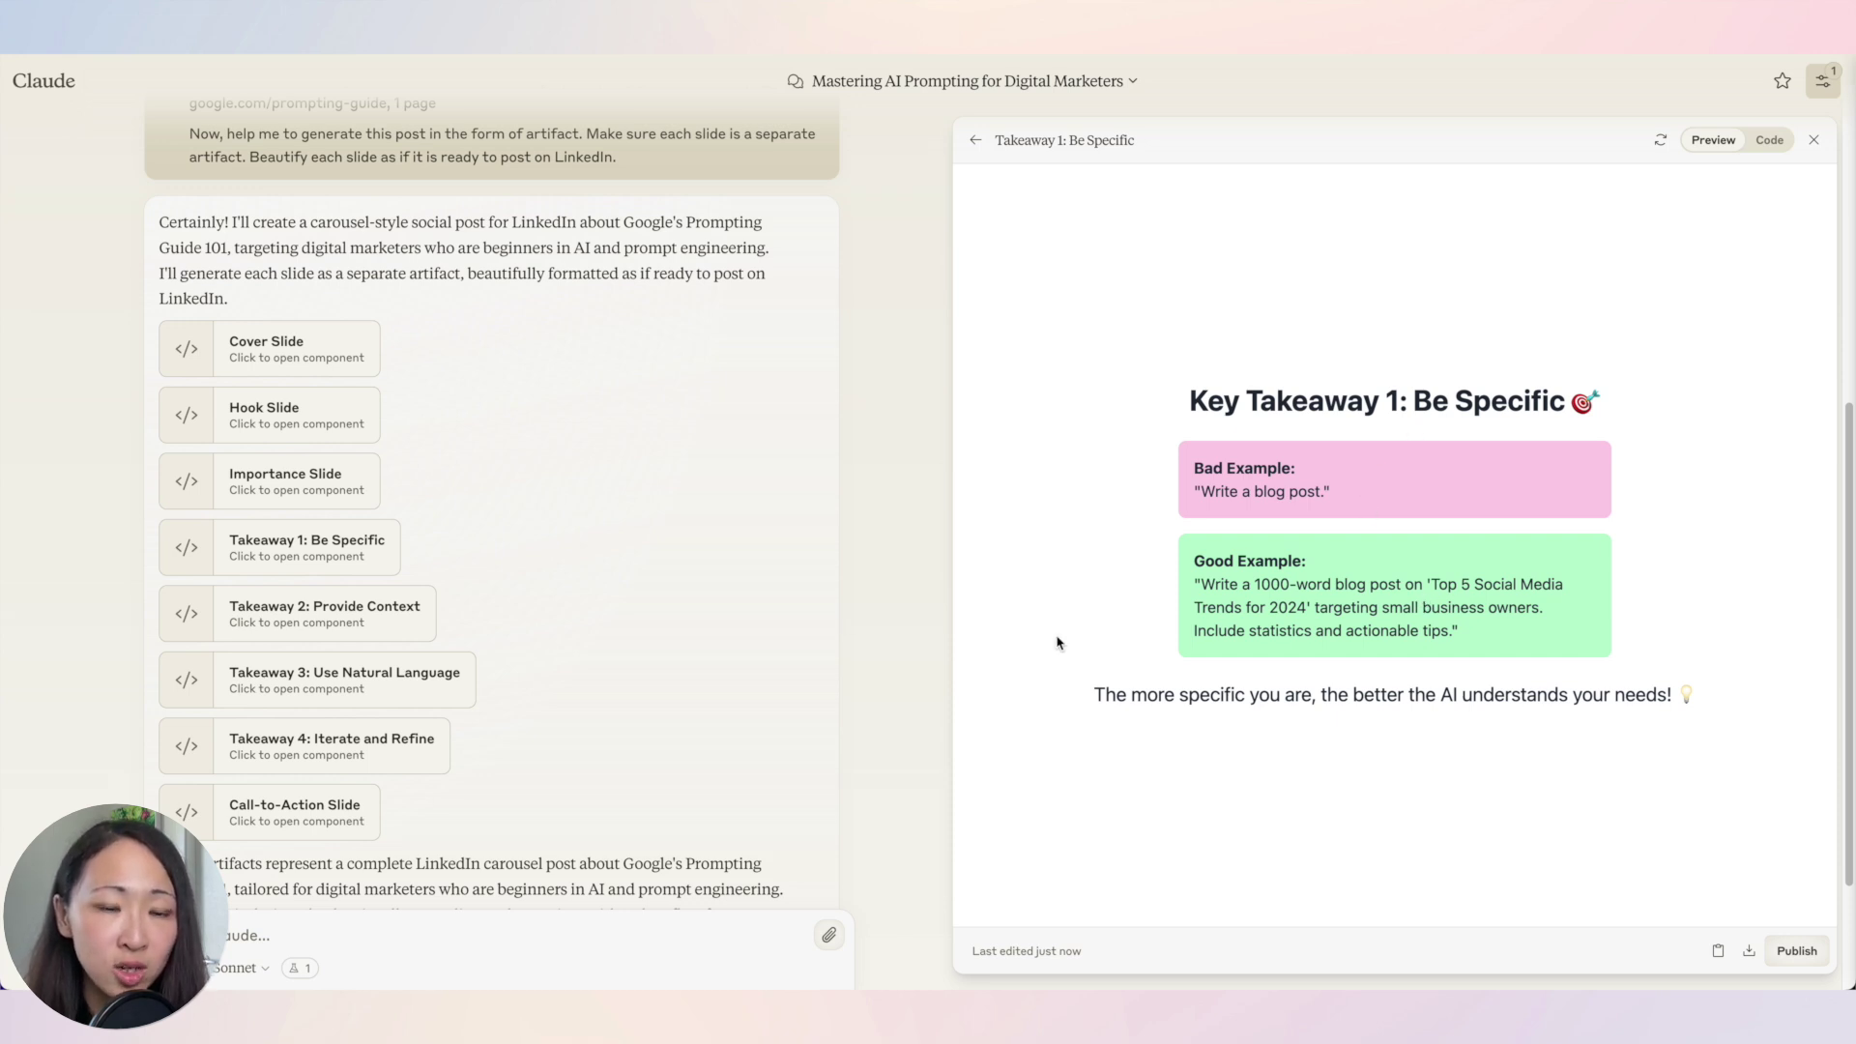
left_click(423, 621)
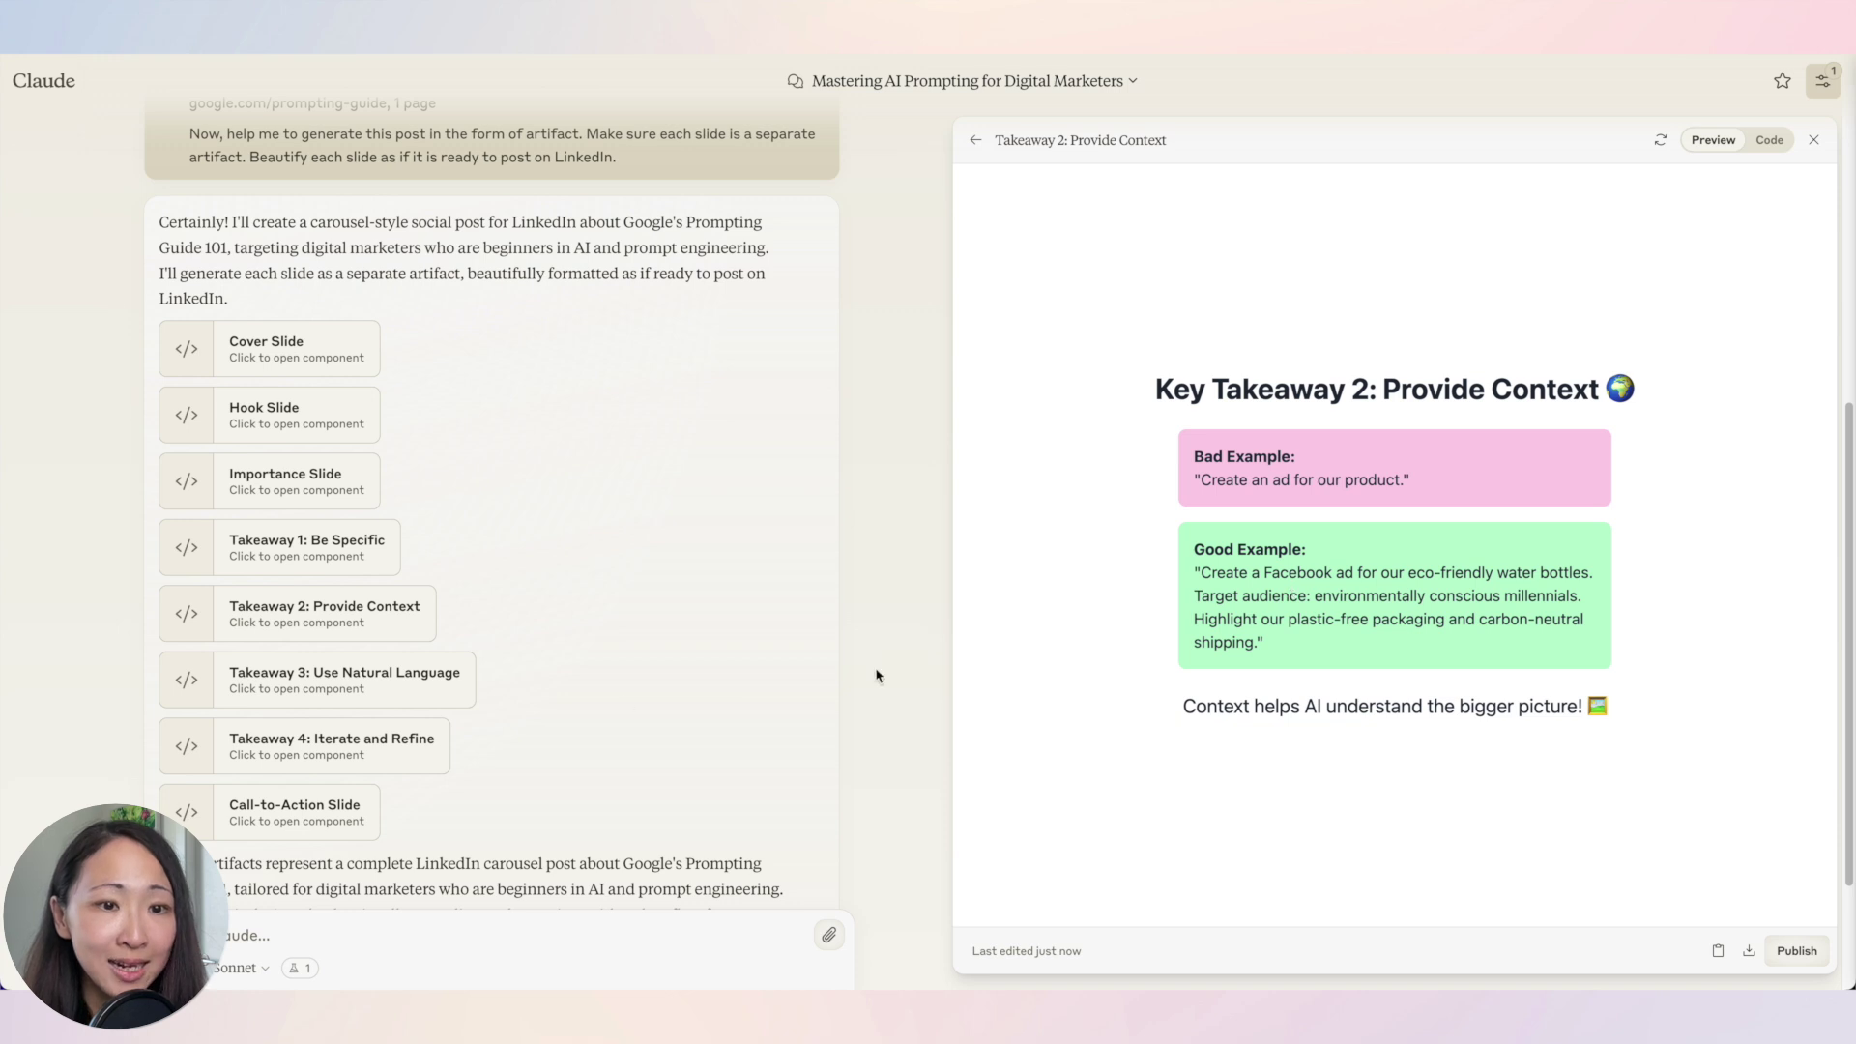
left_click(423, 677)
left_click(393, 754)
scroll(387, 725, "down", 1)
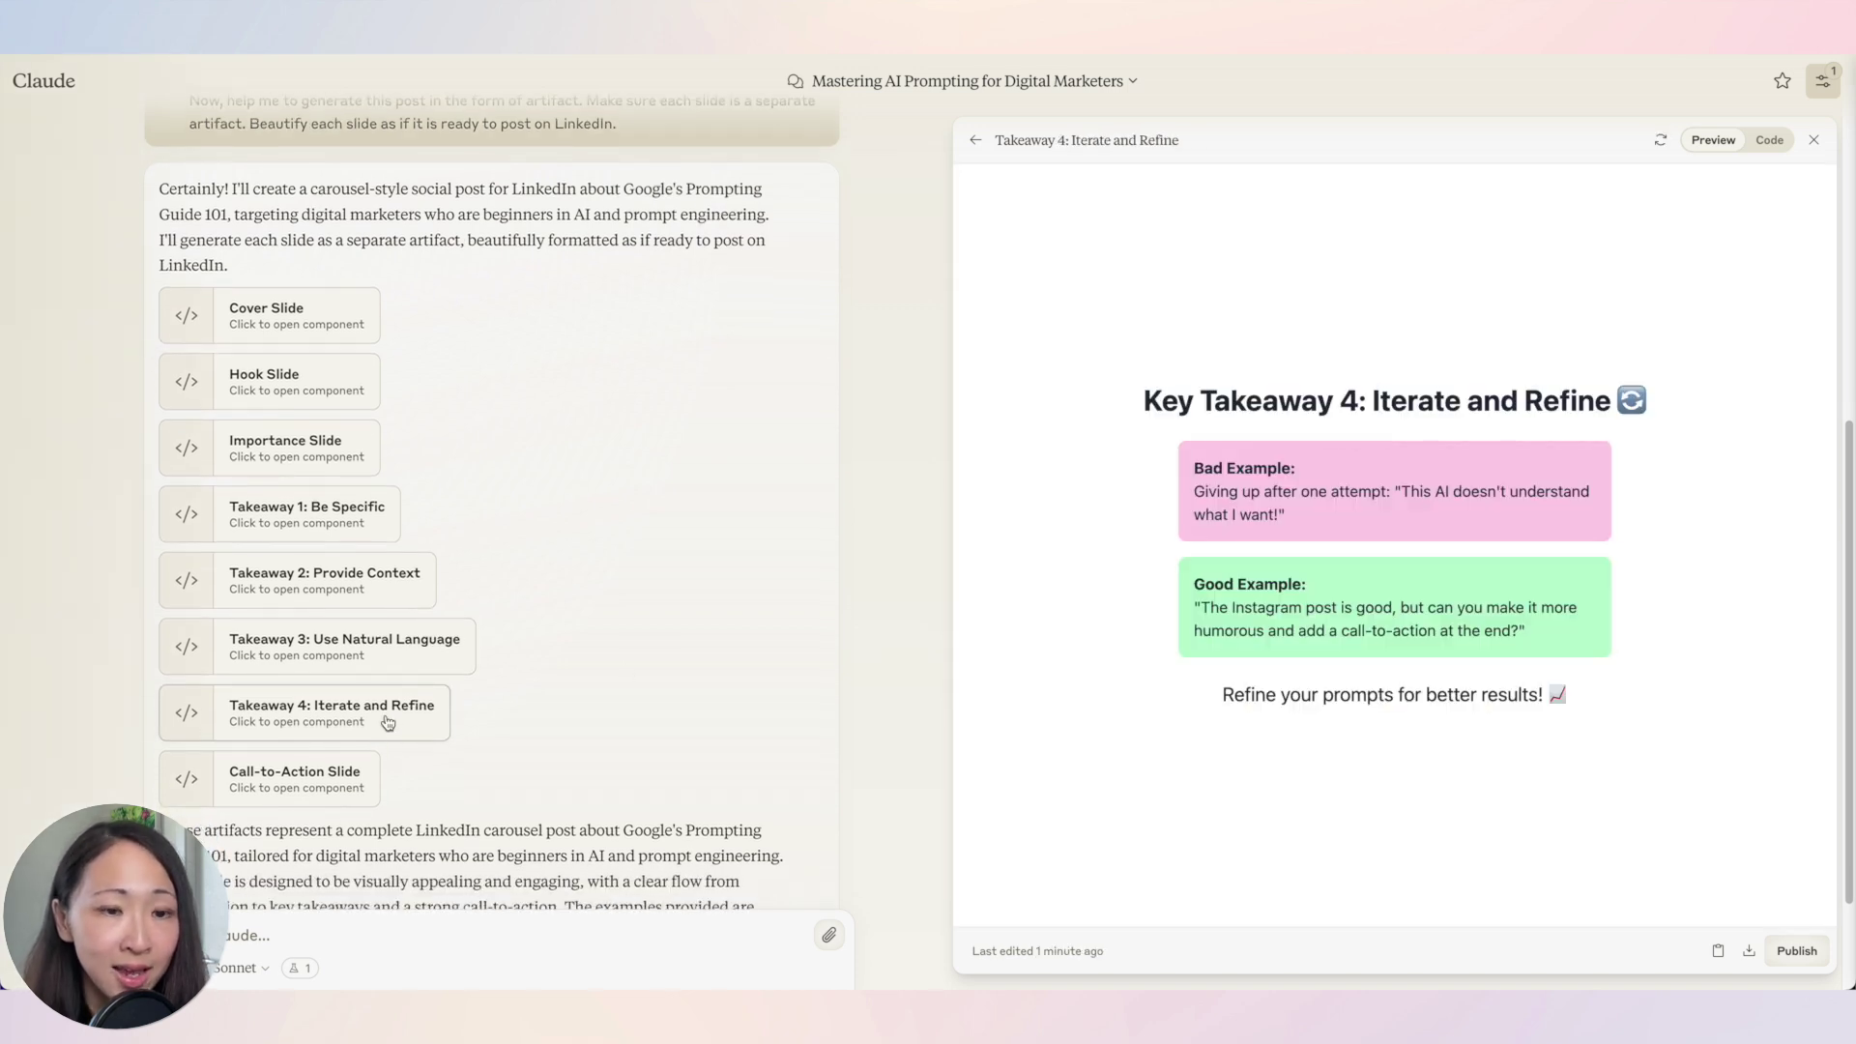
scroll(388, 723, "down", 1)
left_click(319, 747)
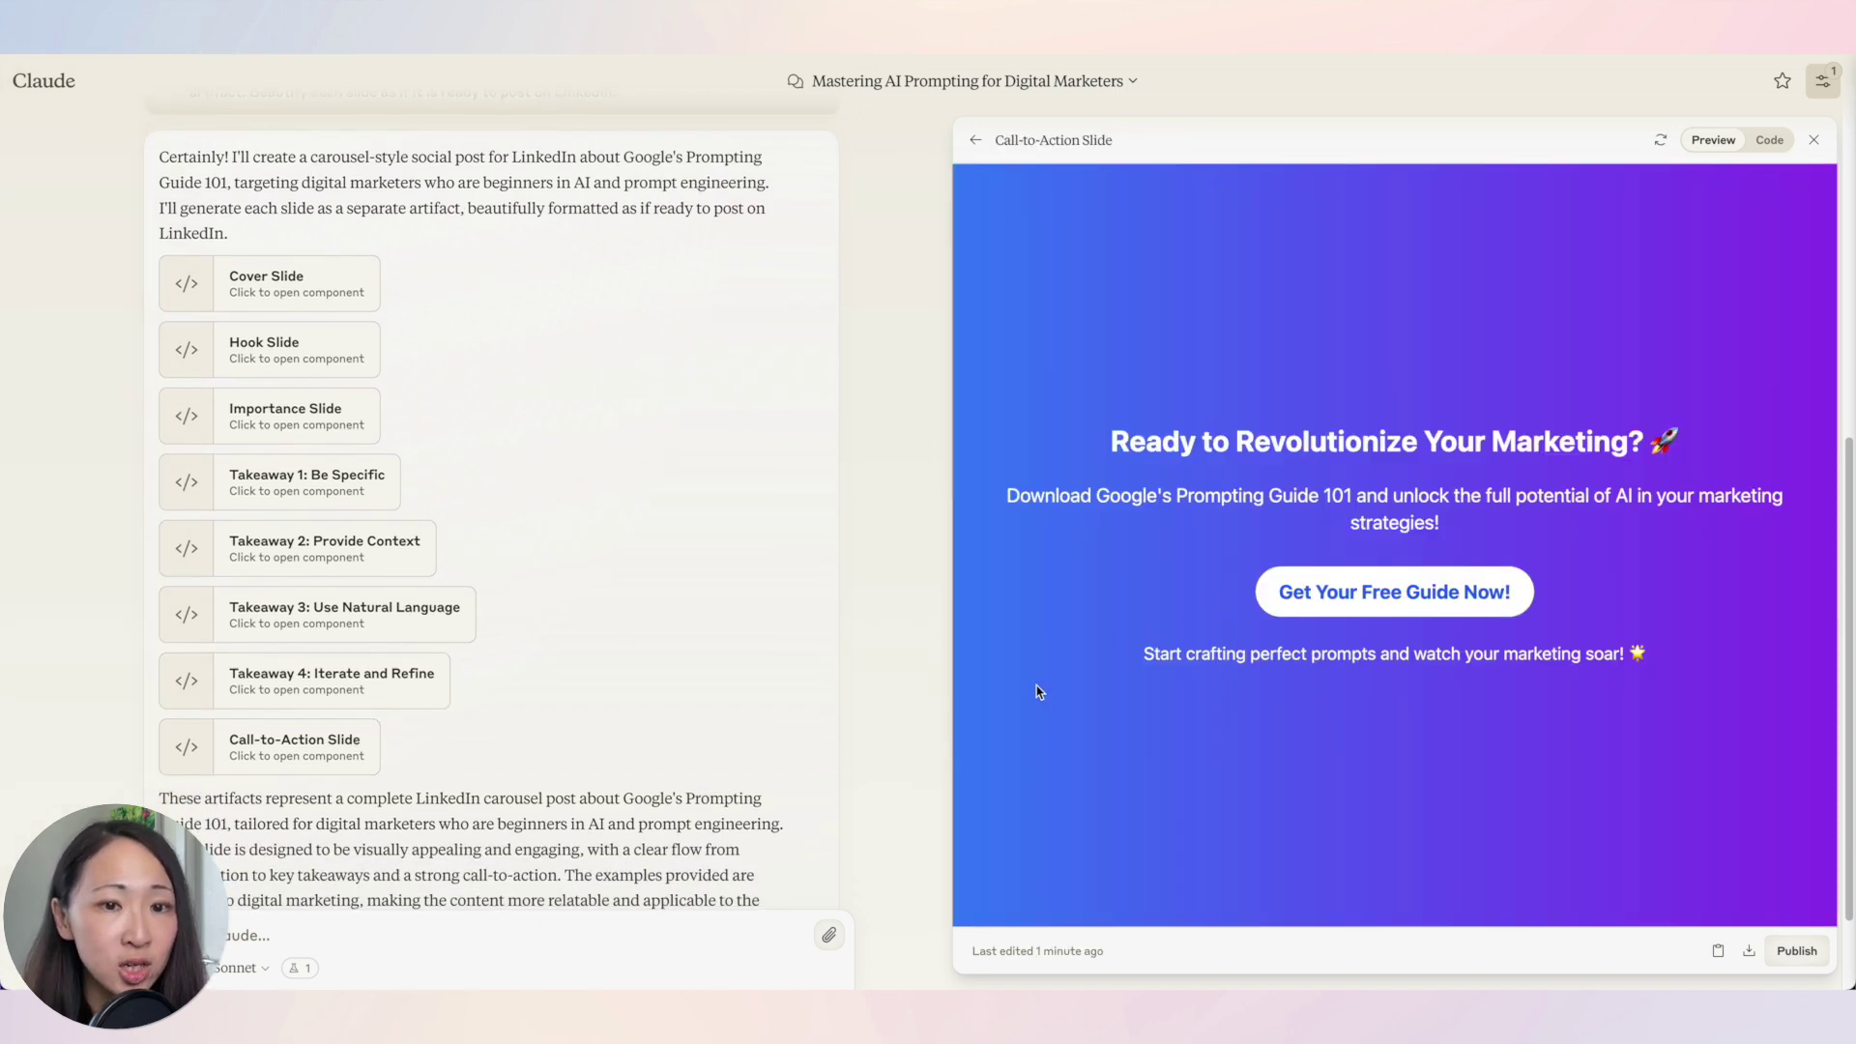
scroll(623, 726, "down", 1)
scroll(872, 706, "up", 3)
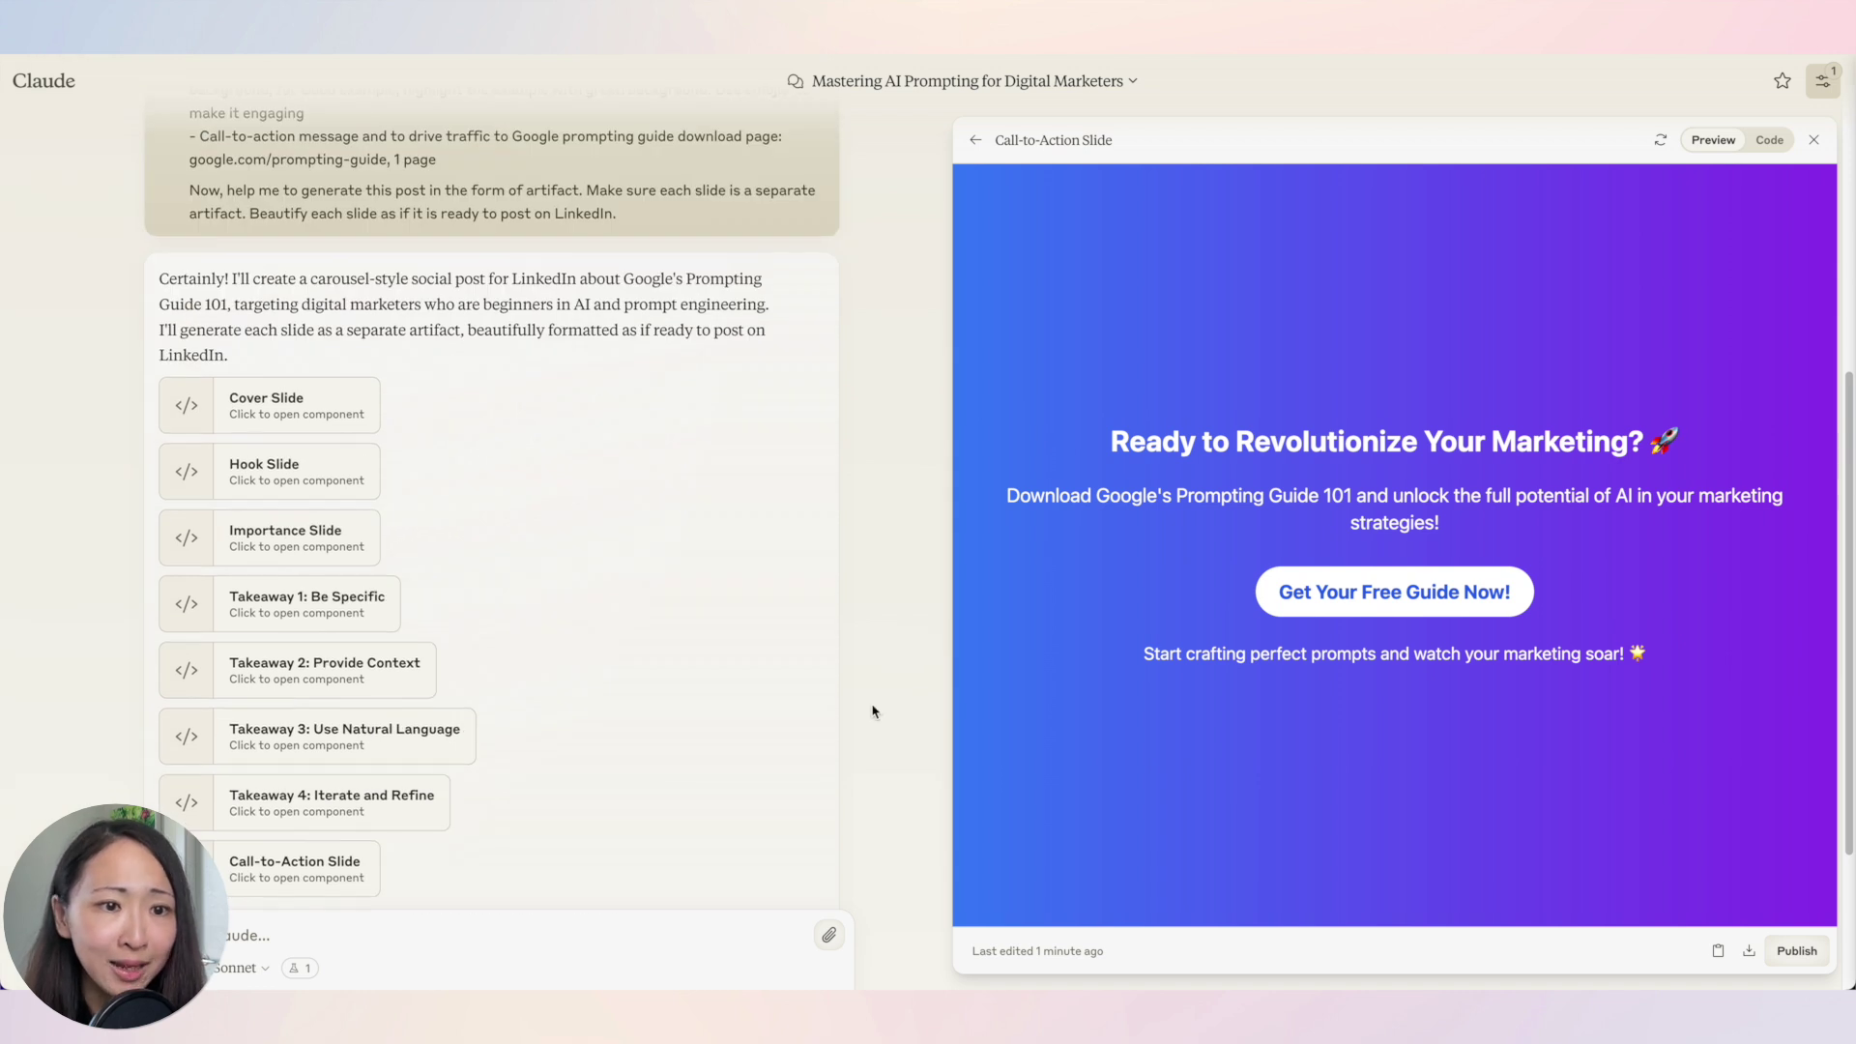
scroll(870, 709, "down", 2)
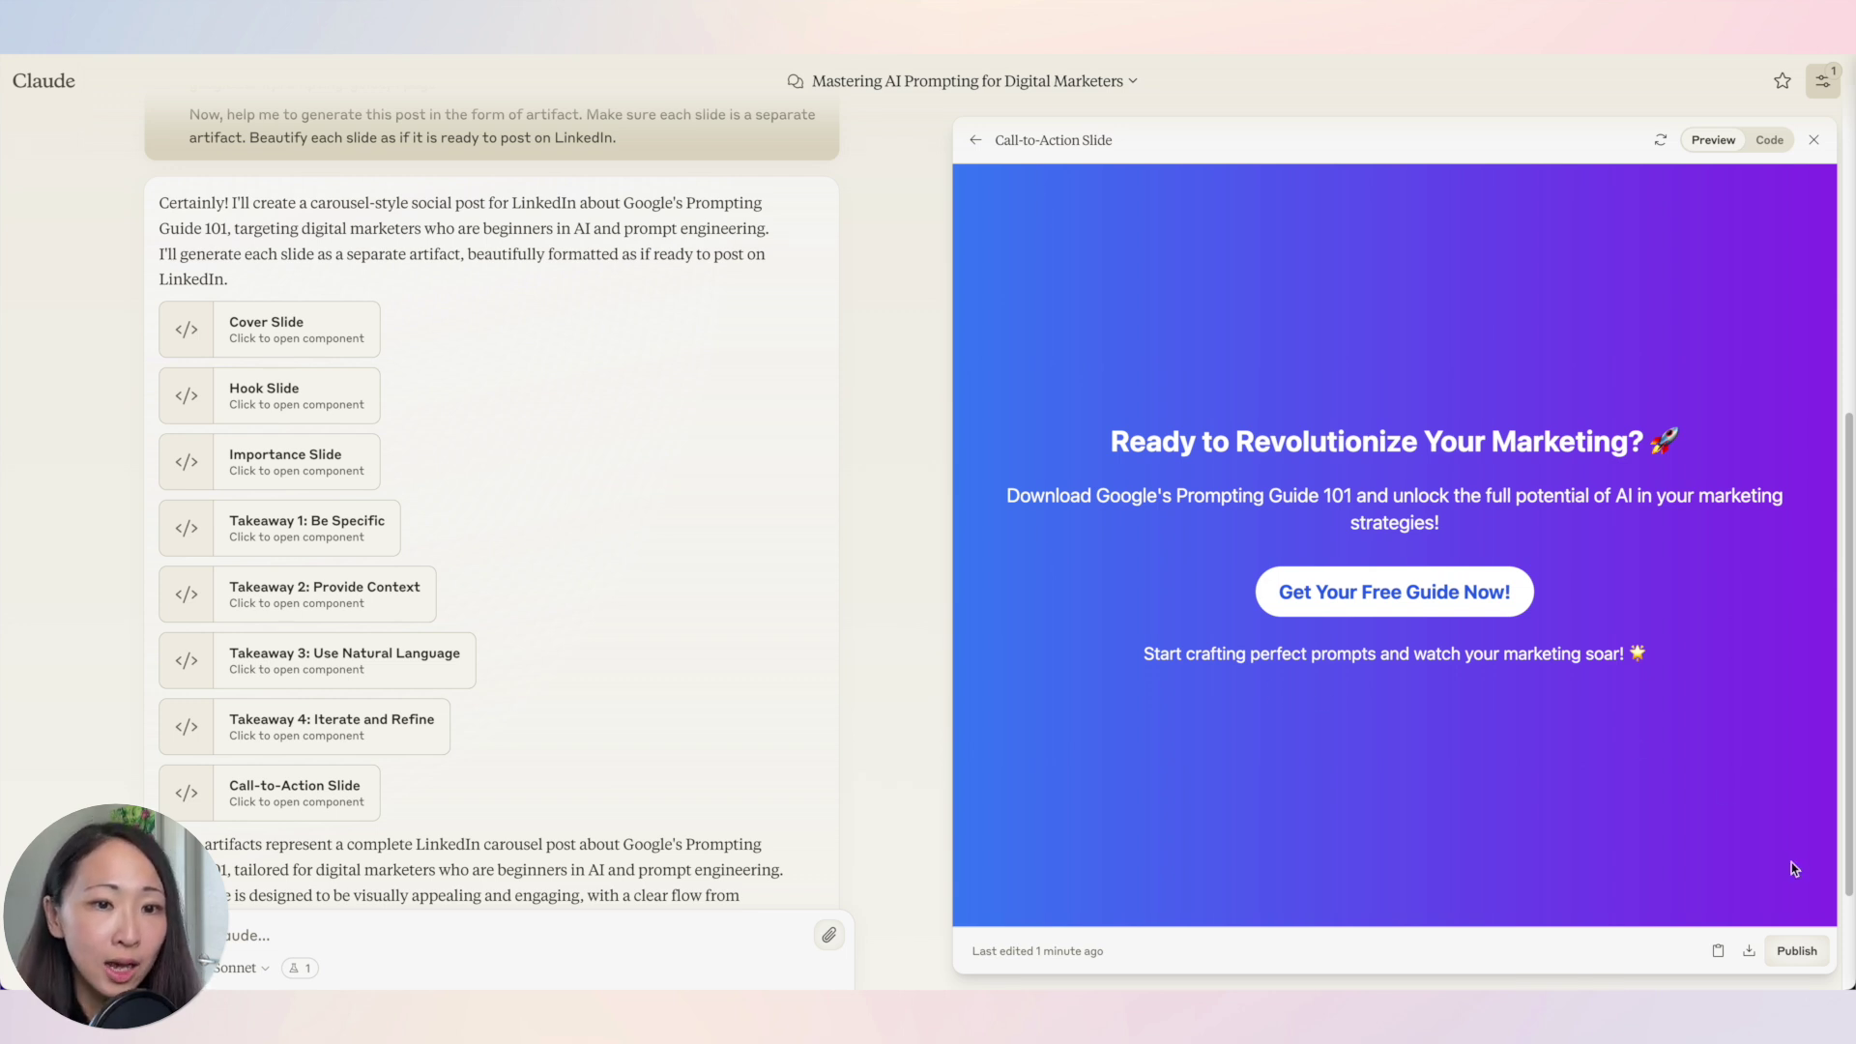
- Publish the Call-to-Action slide, copy its shareable link, and dismiss the confirmation
left_click(1797, 950)
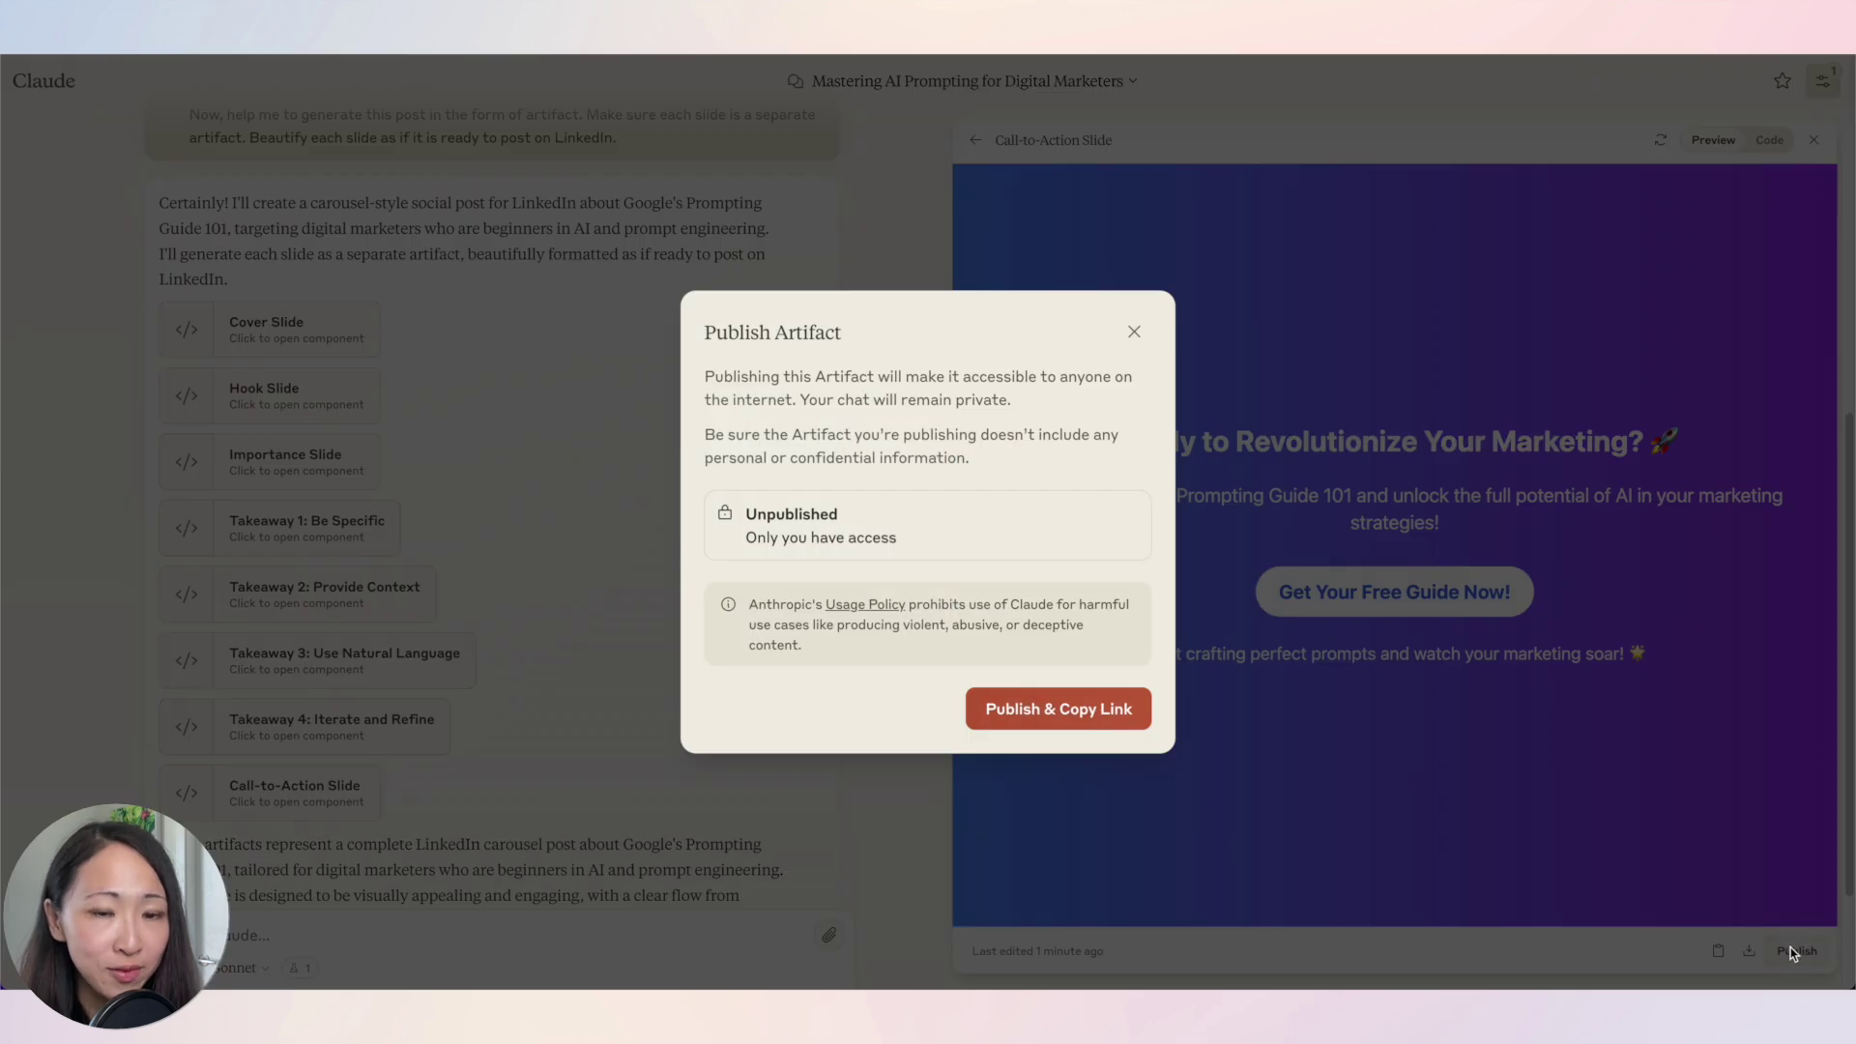
left_click(1108, 713)
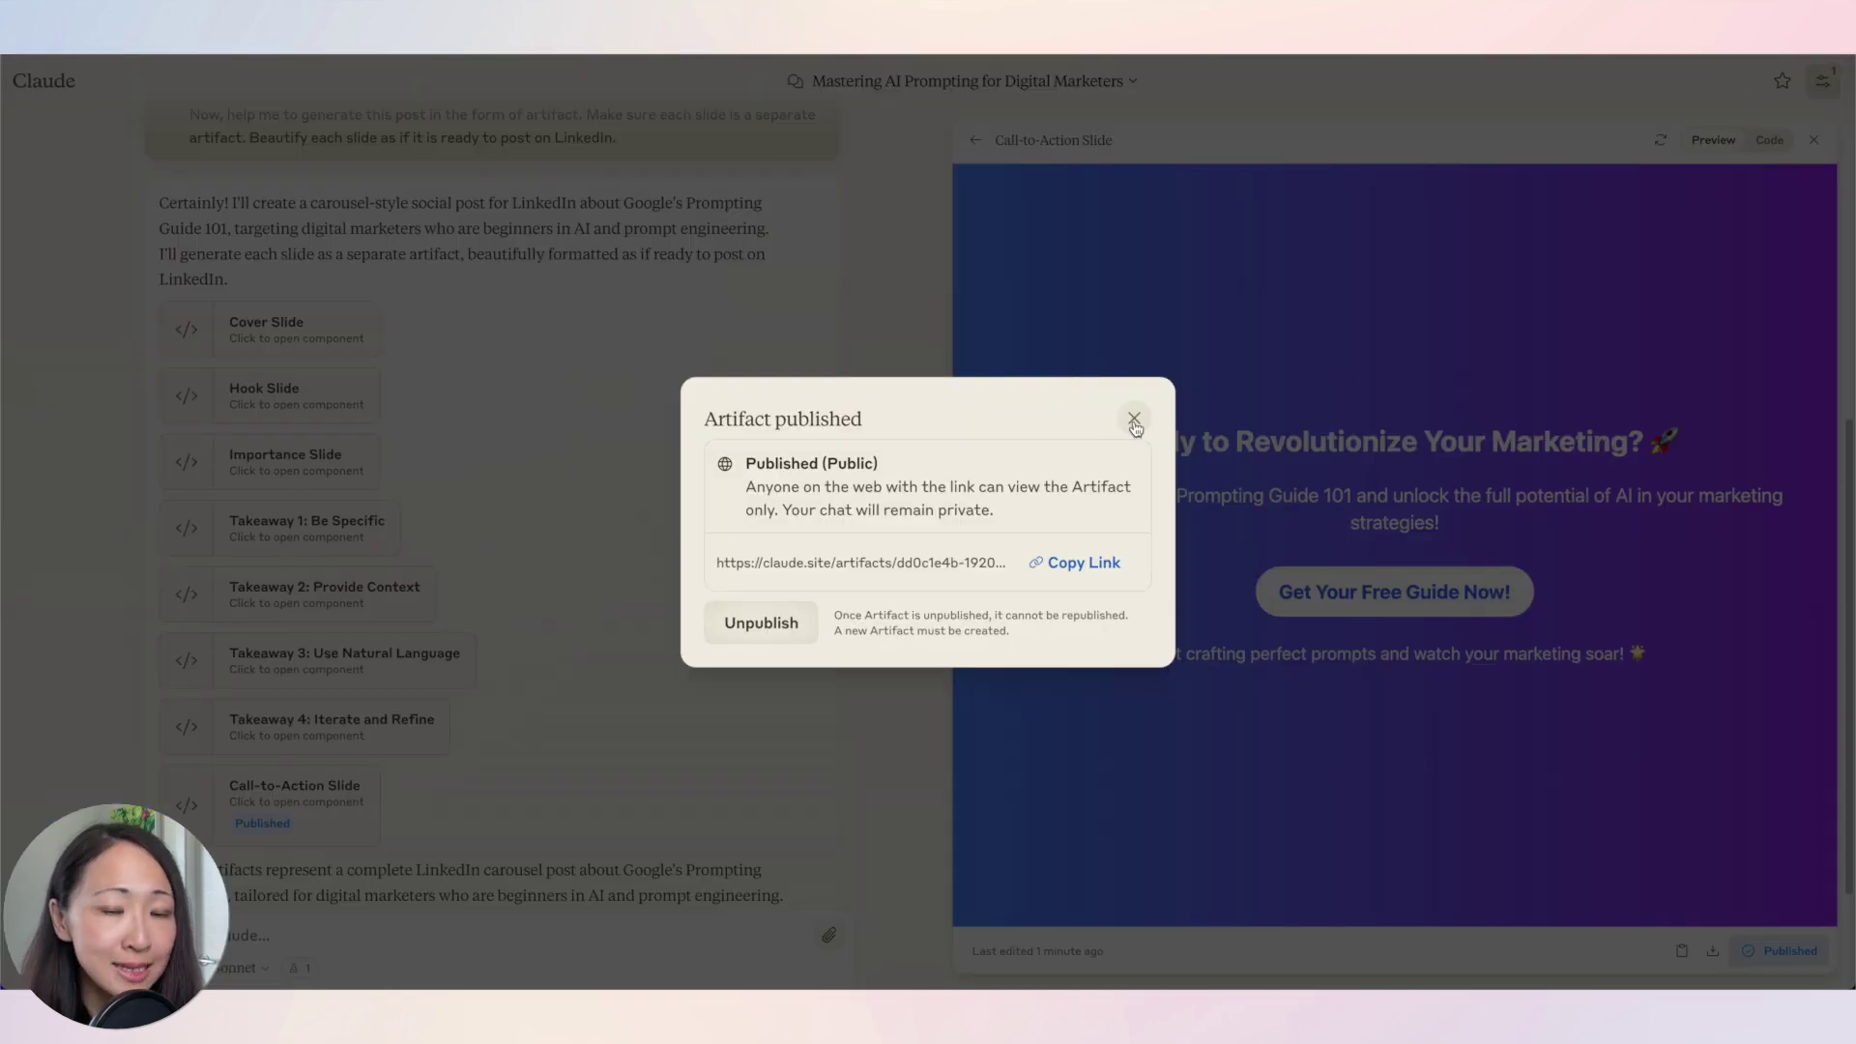
left_click(791, 747)
scroll(797, 752, "down", 2)
scroll(803, 760, "up", 2)
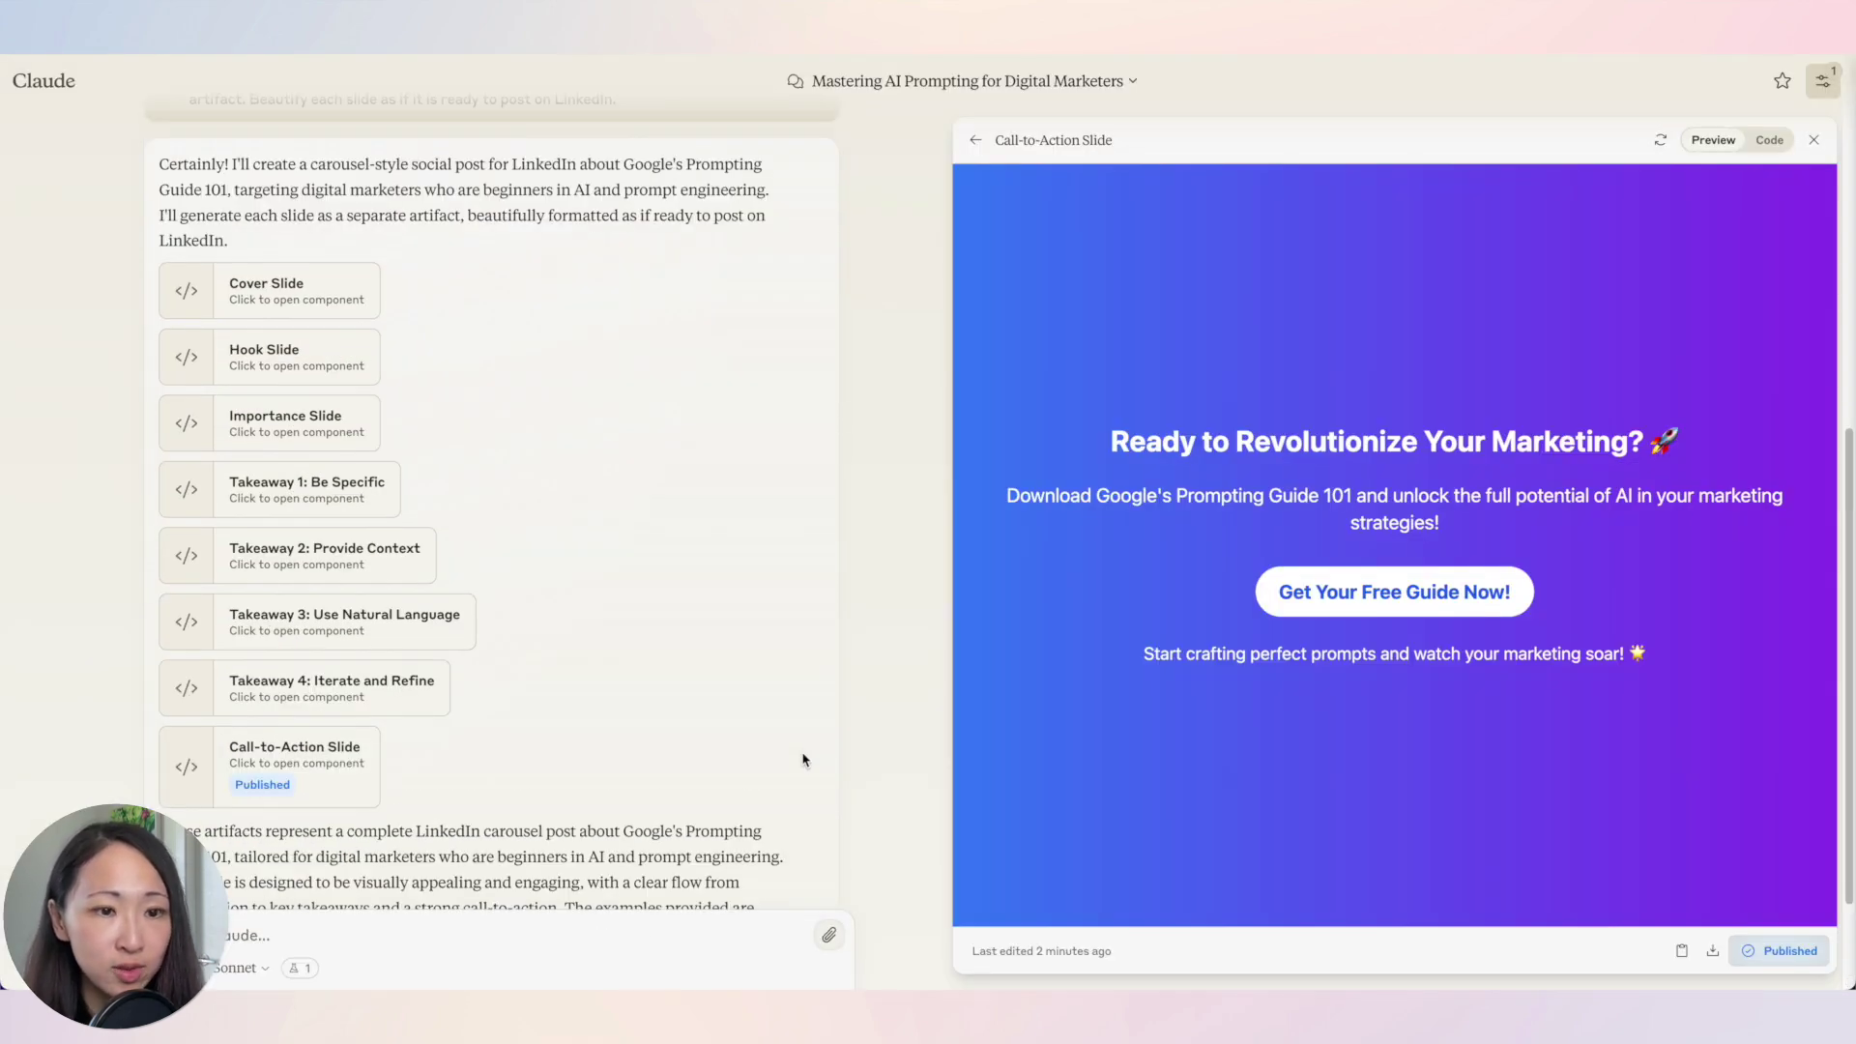
- Ask Claude to combine all slides into one shareable artifact, then page to the last slide
type("I'd like to combine all of this slides into one artifact where I can easily share wi")
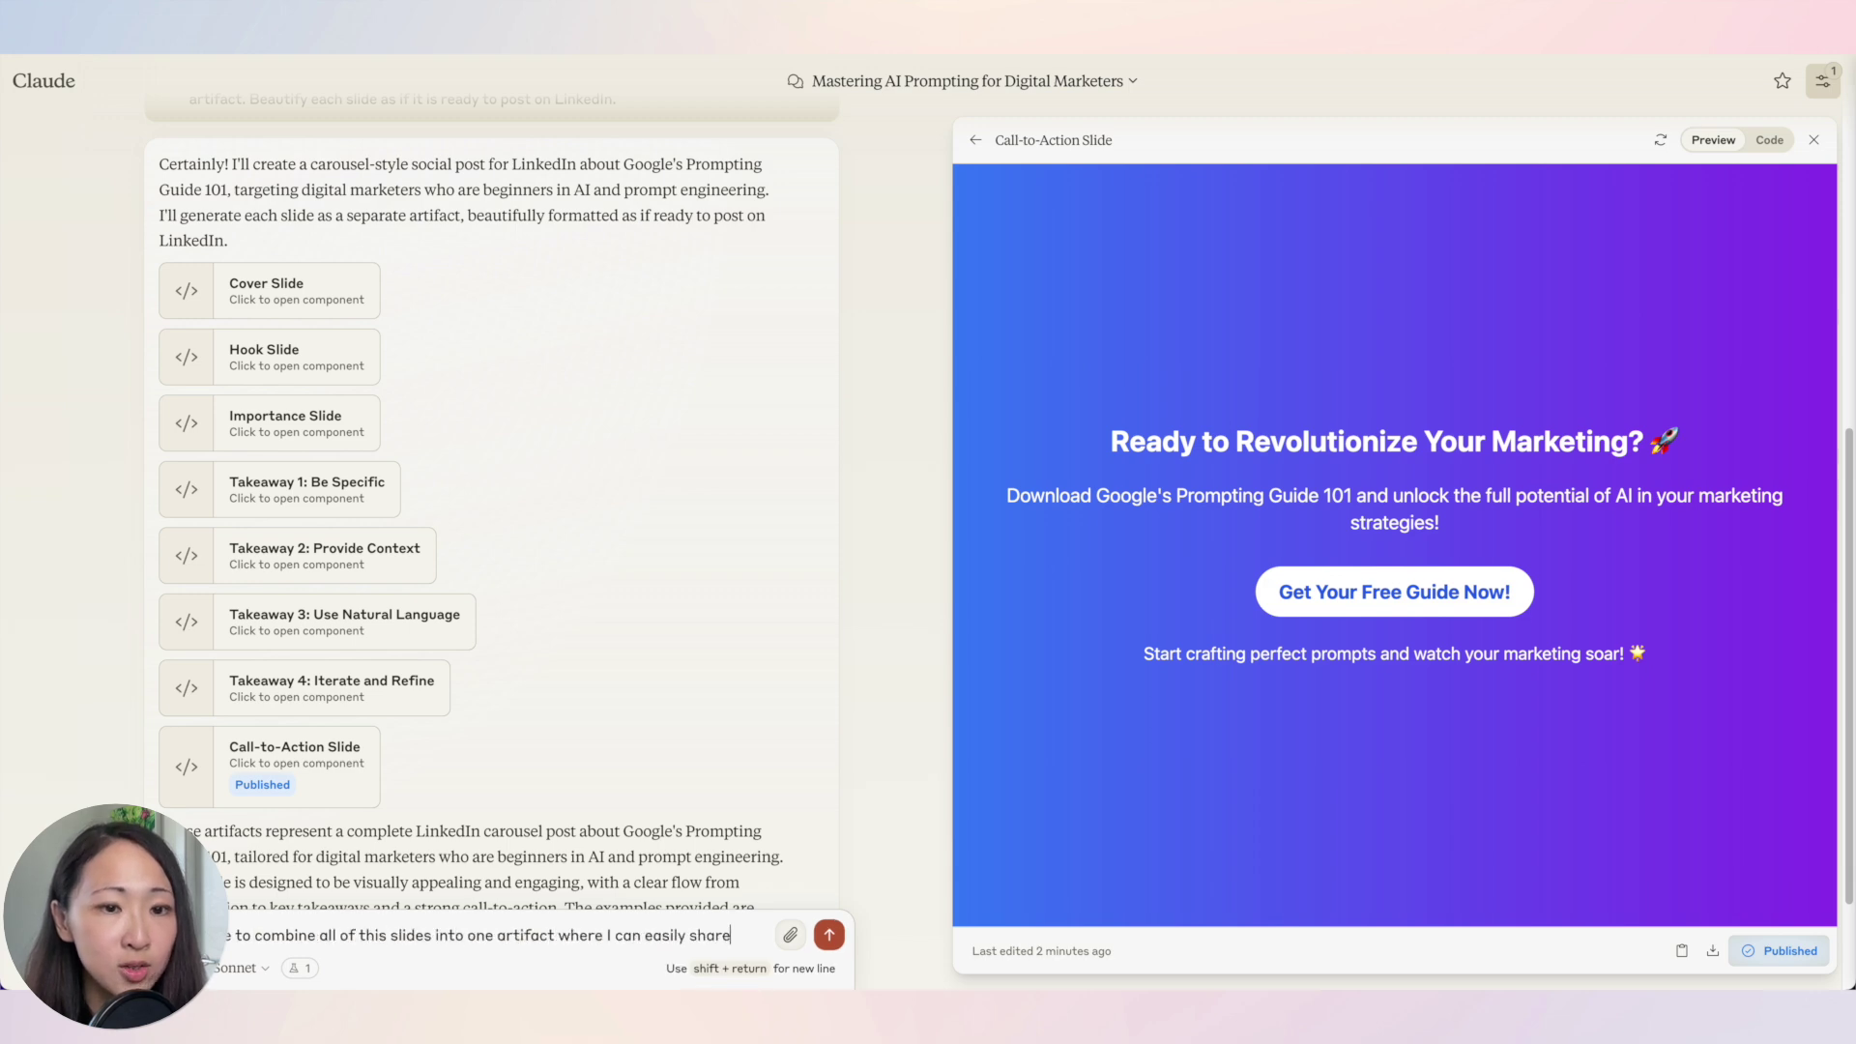
type("th others in one go?")
key("Return")
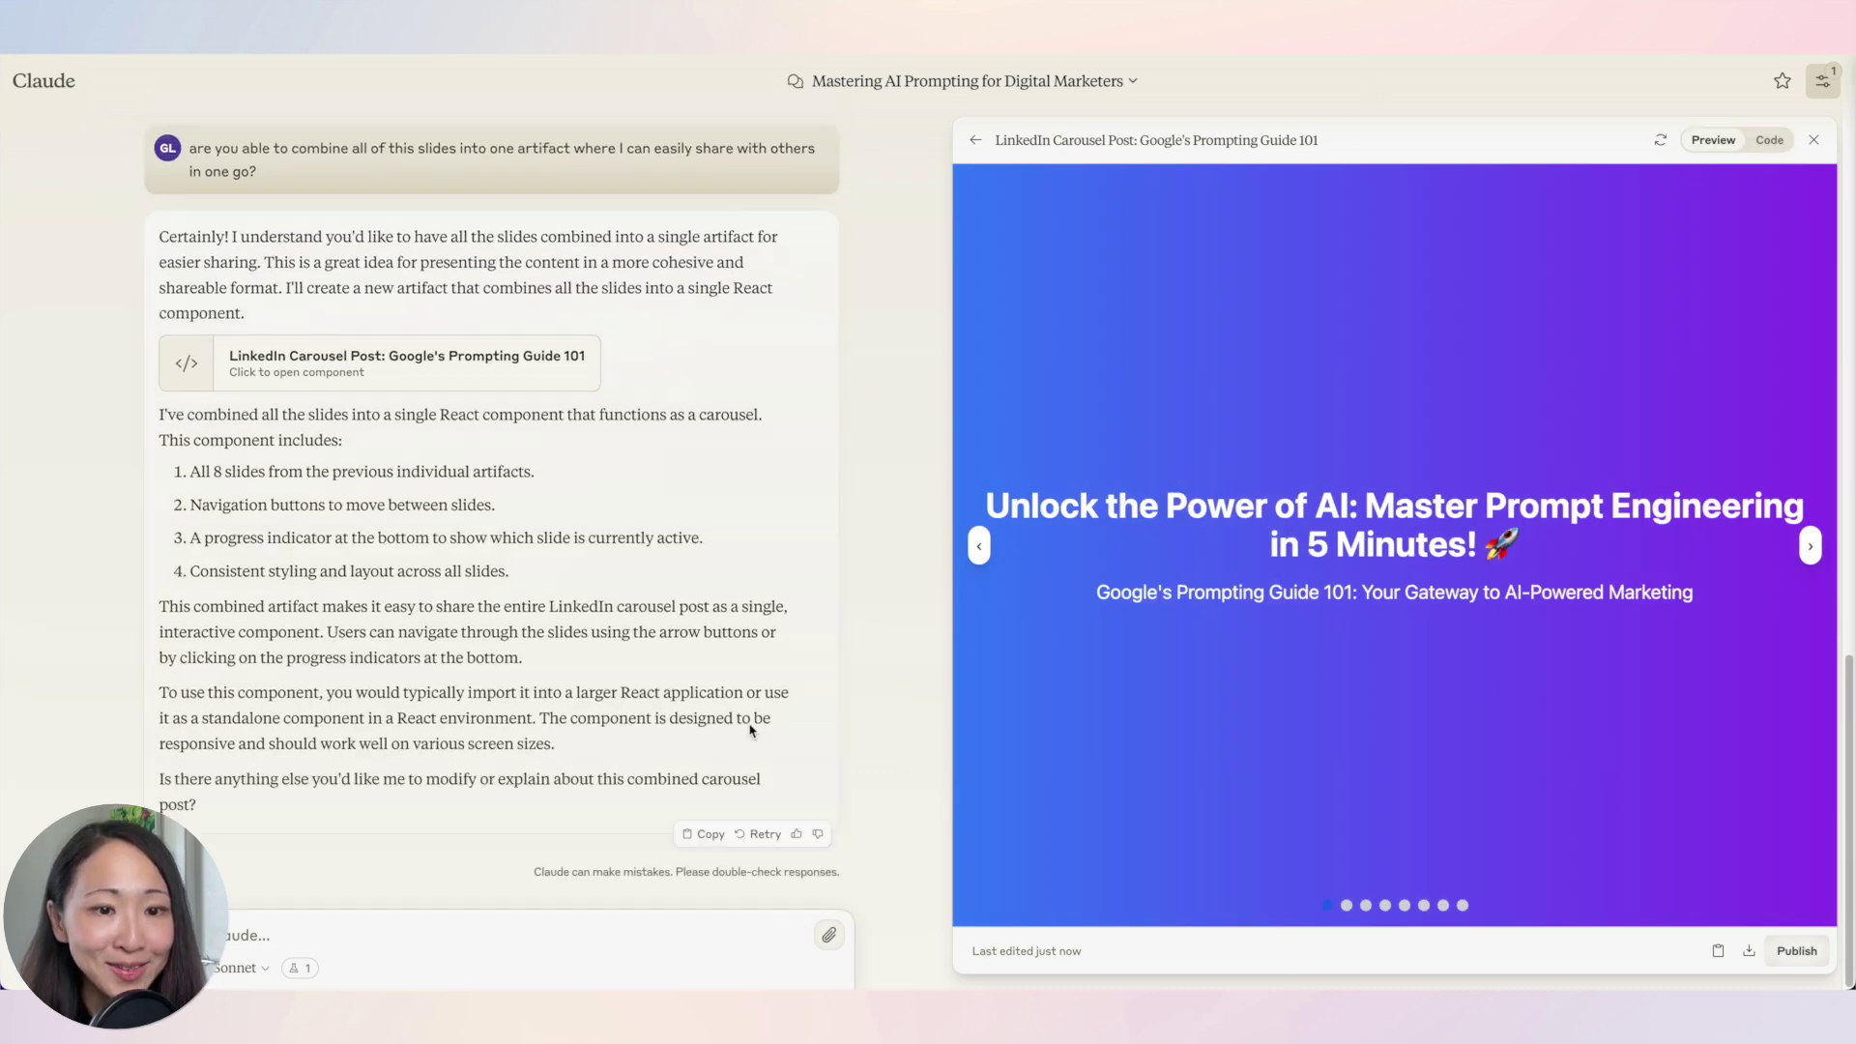
left_click(1809, 546)
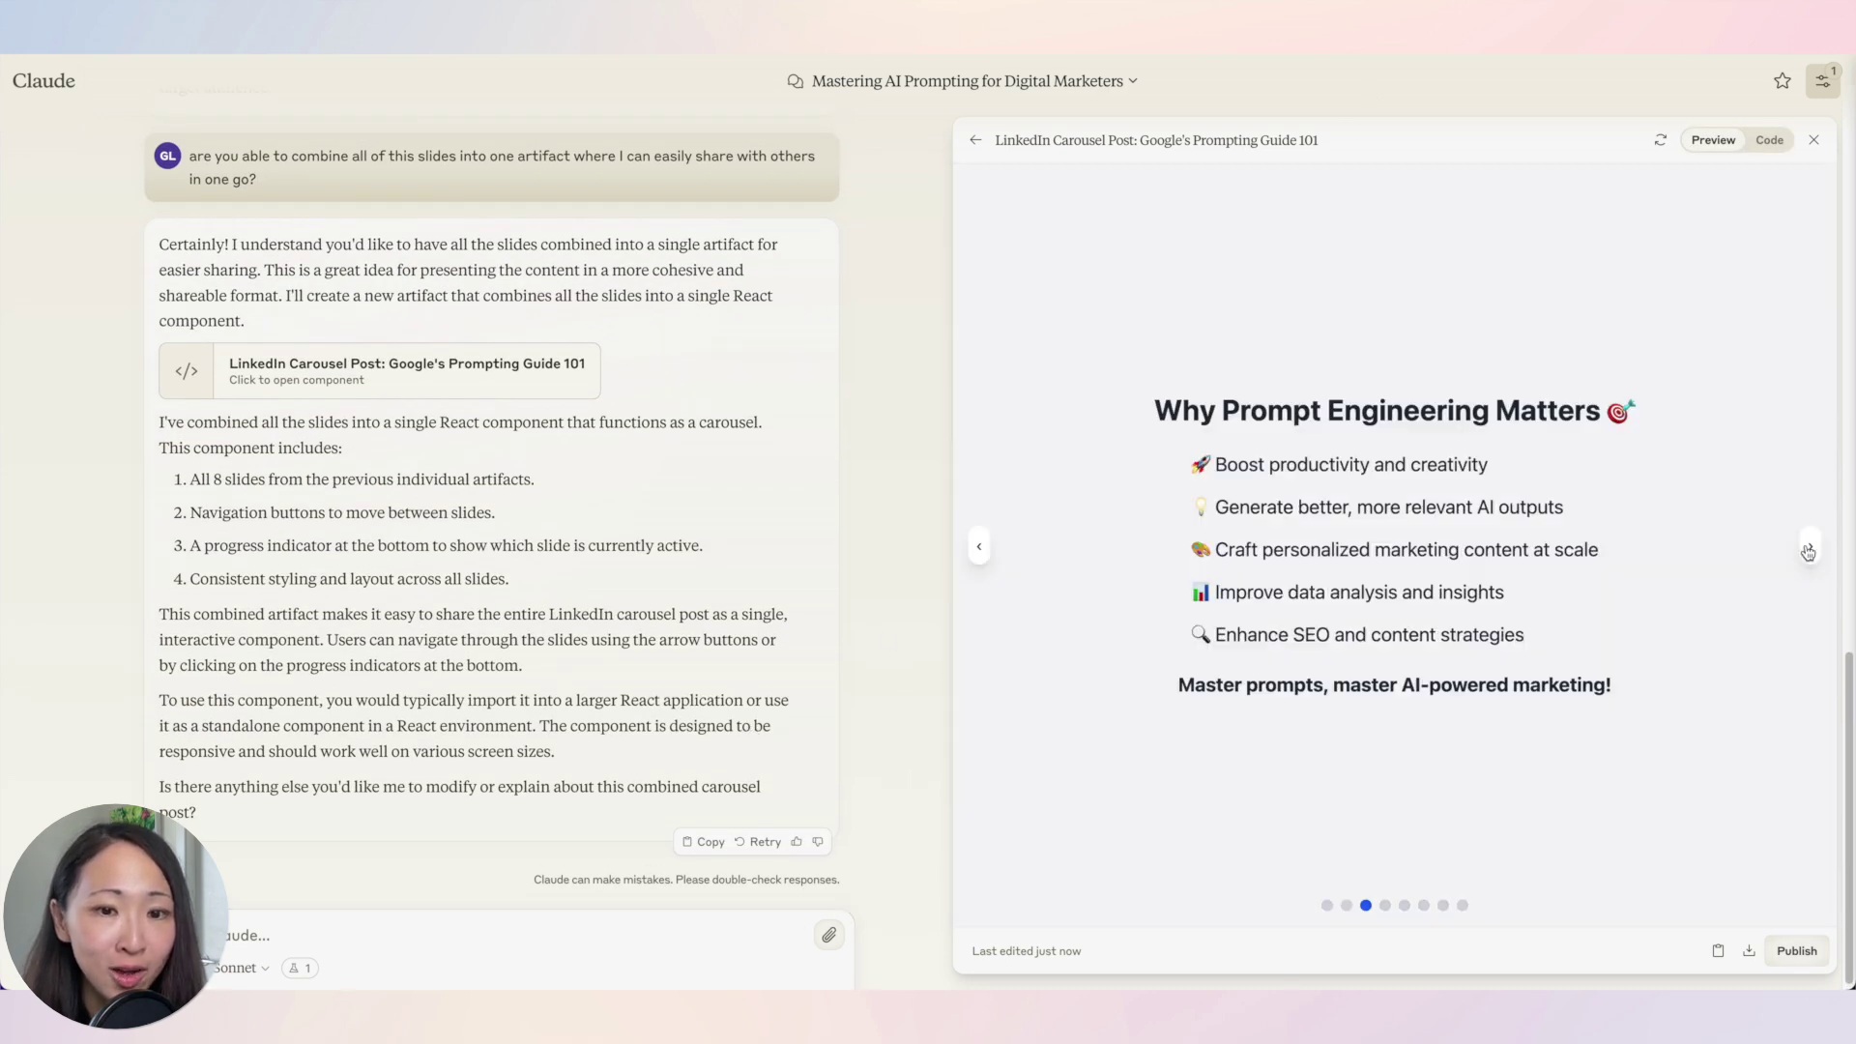
left_click(1809, 546)
left_click(1809, 546)
left_click(1809, 546)
left_click(1809, 546)
left_click(1810, 546)
left_click(1809, 546)
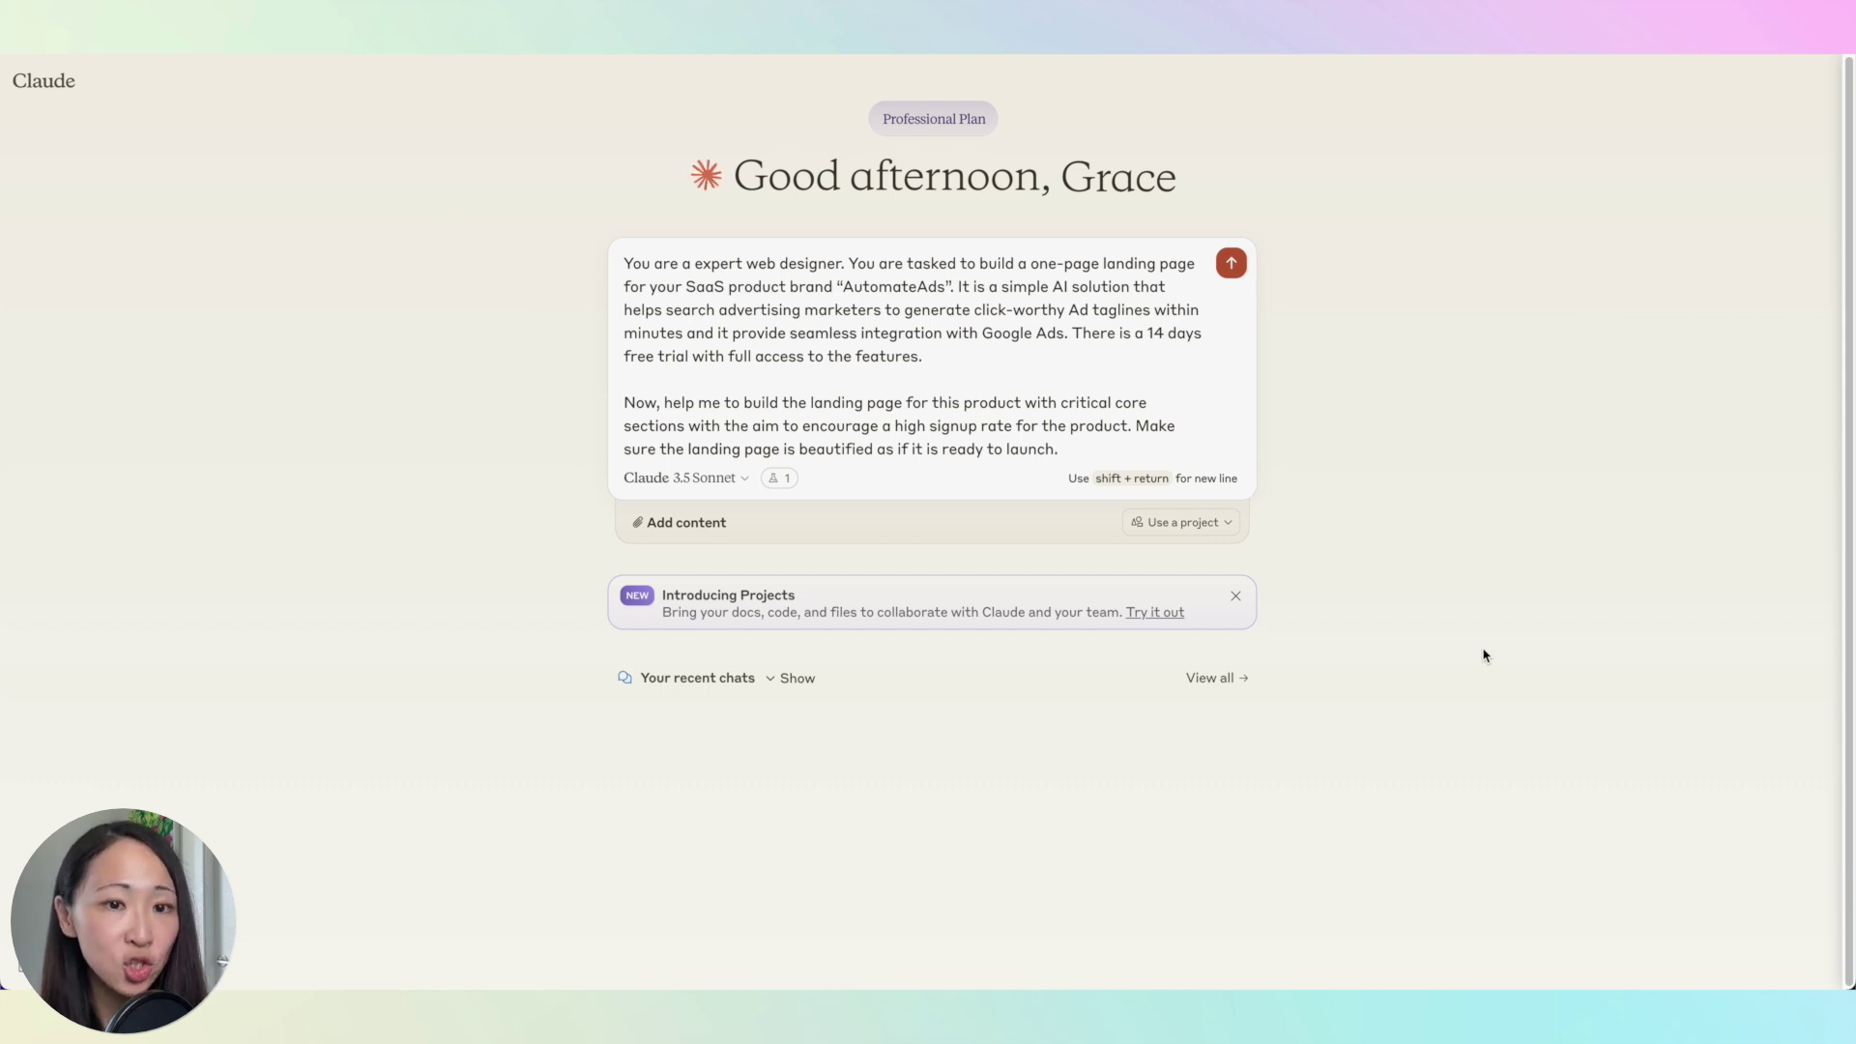
- Send the expert web-designer prompt for the AutomateAds one-page landing page
left_click(1231, 263)
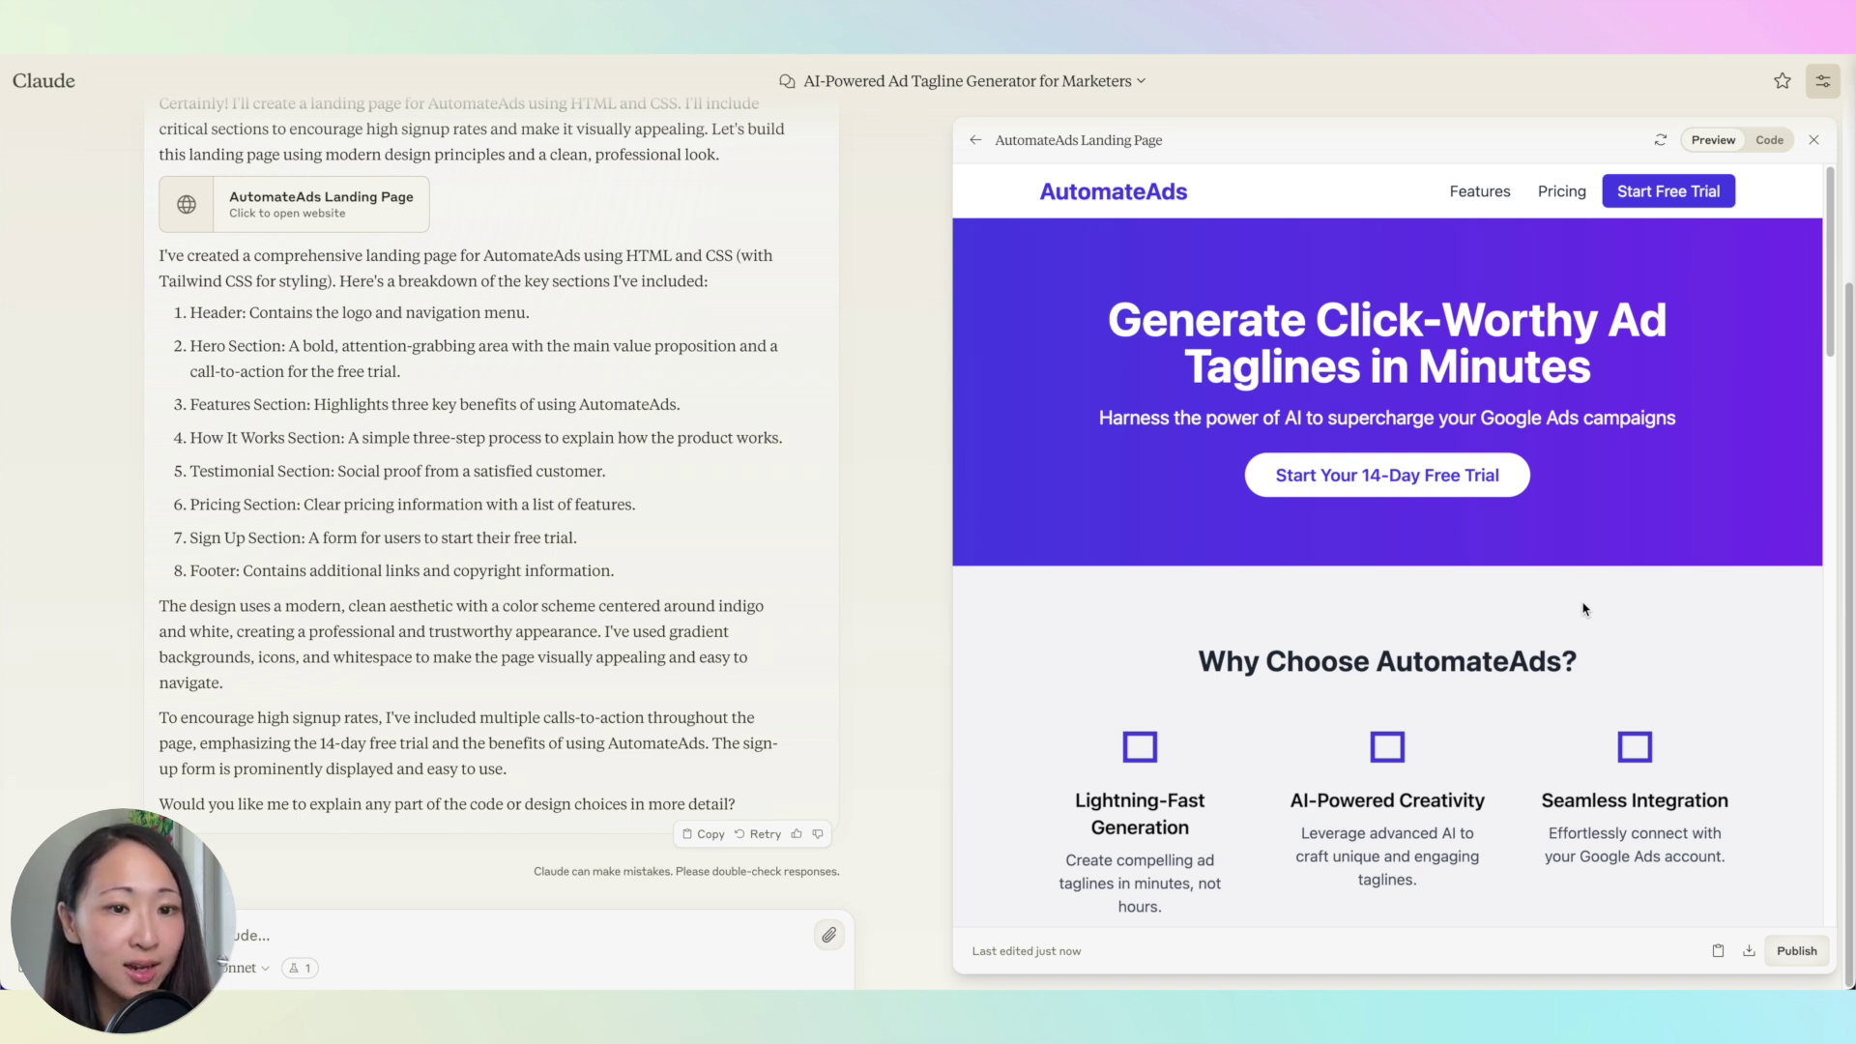
scroll(1584, 671, "down", 2)
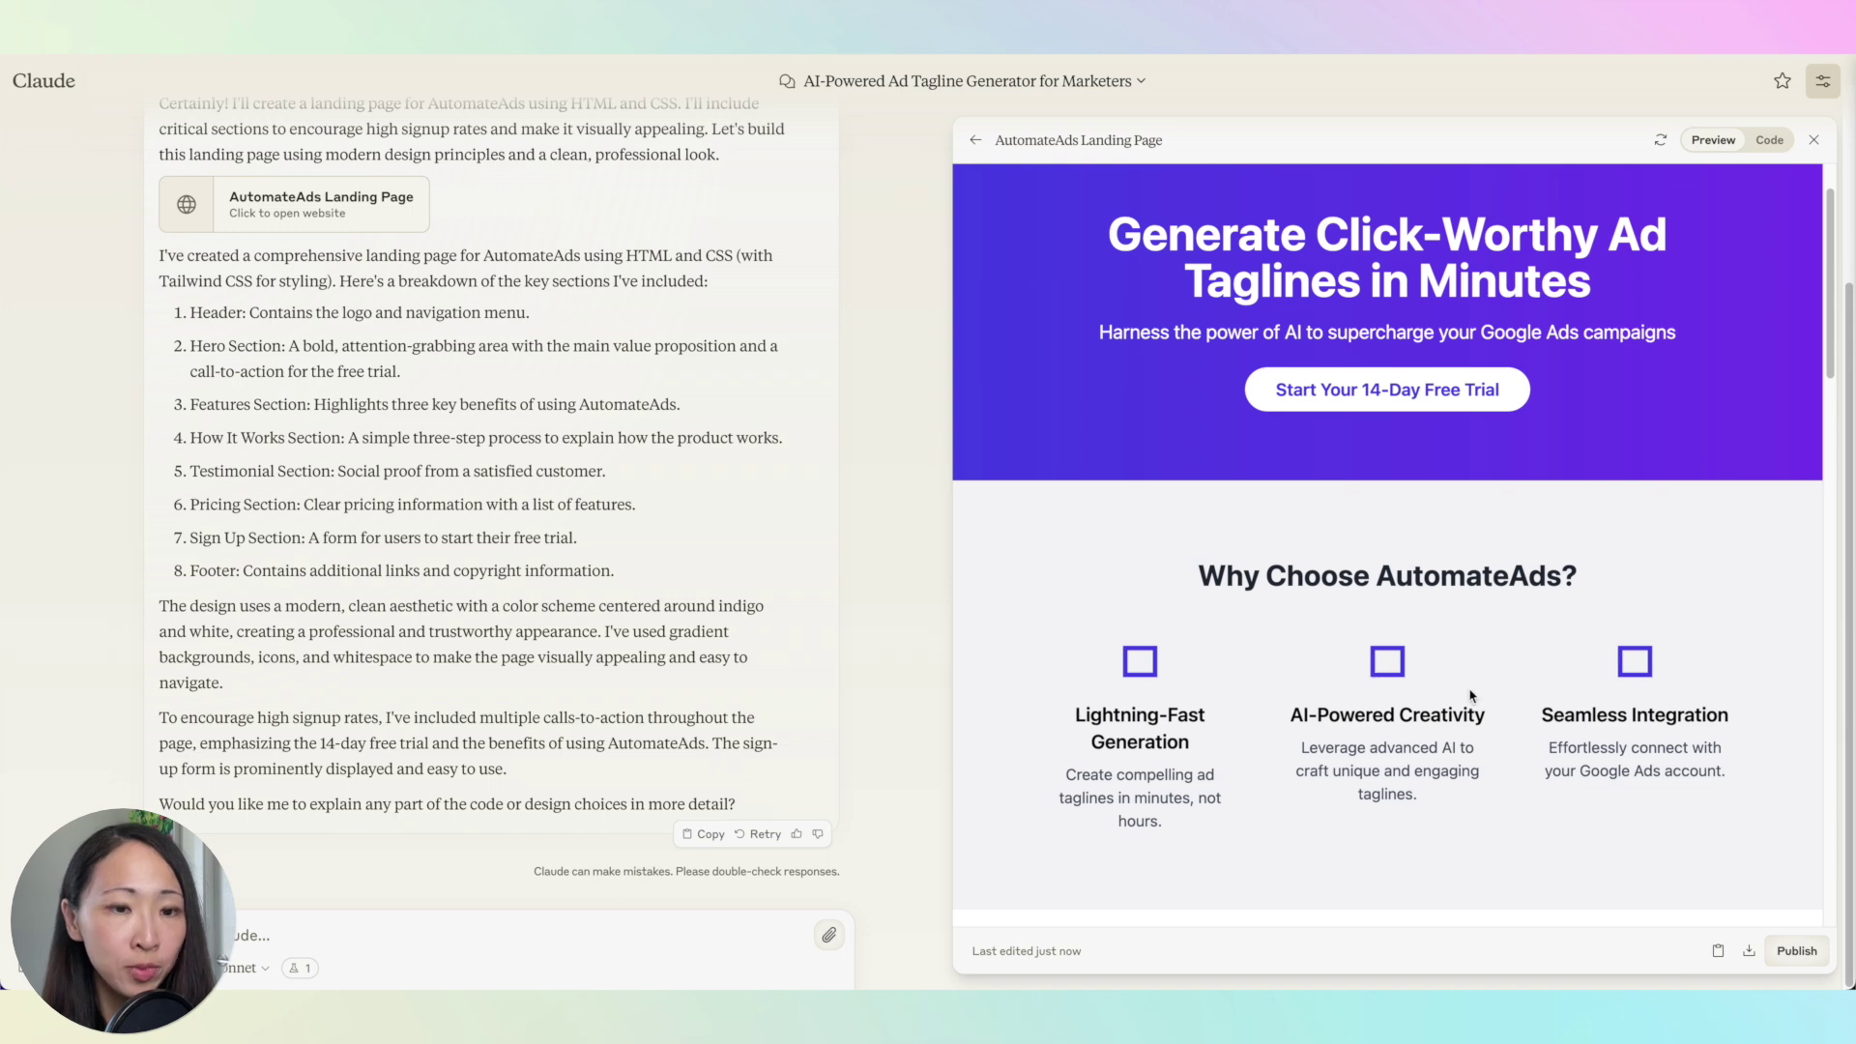
scroll(1472, 696, "down", 4)
scroll(1472, 696, "down", 7)
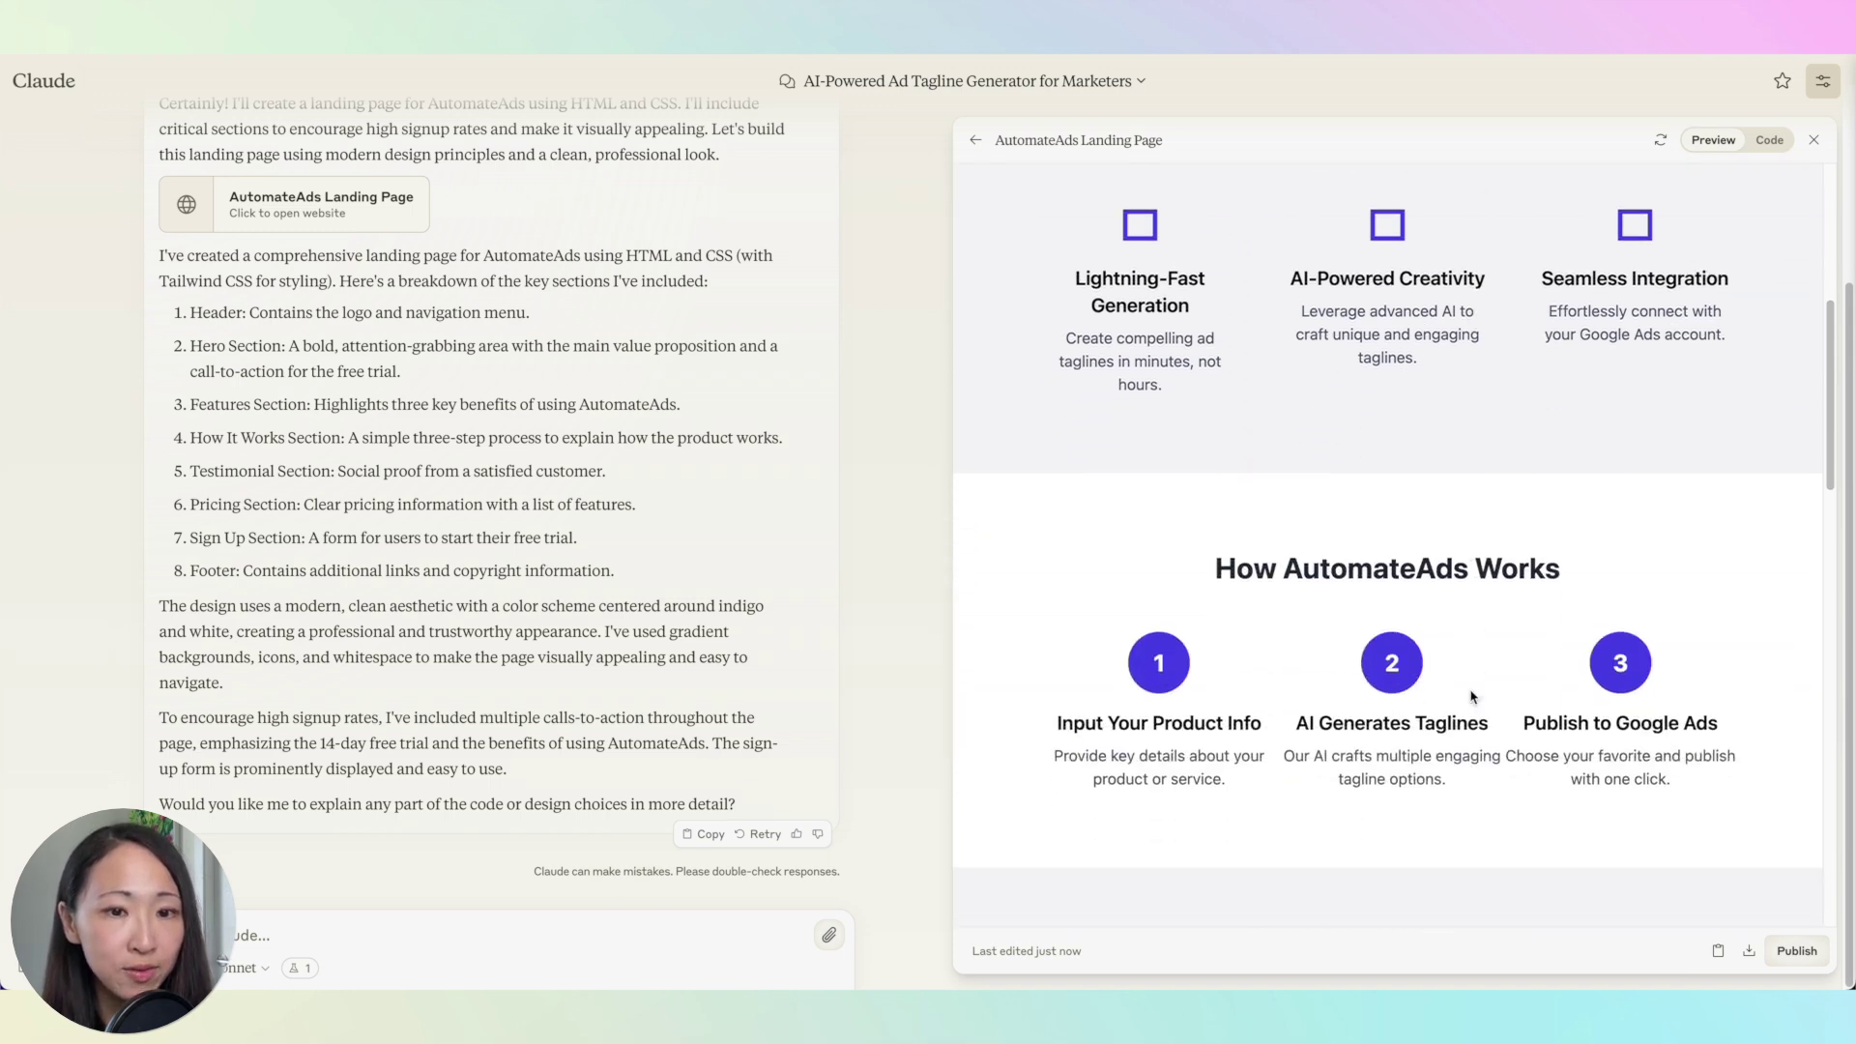
scroll(1503, 703, "down", 10)
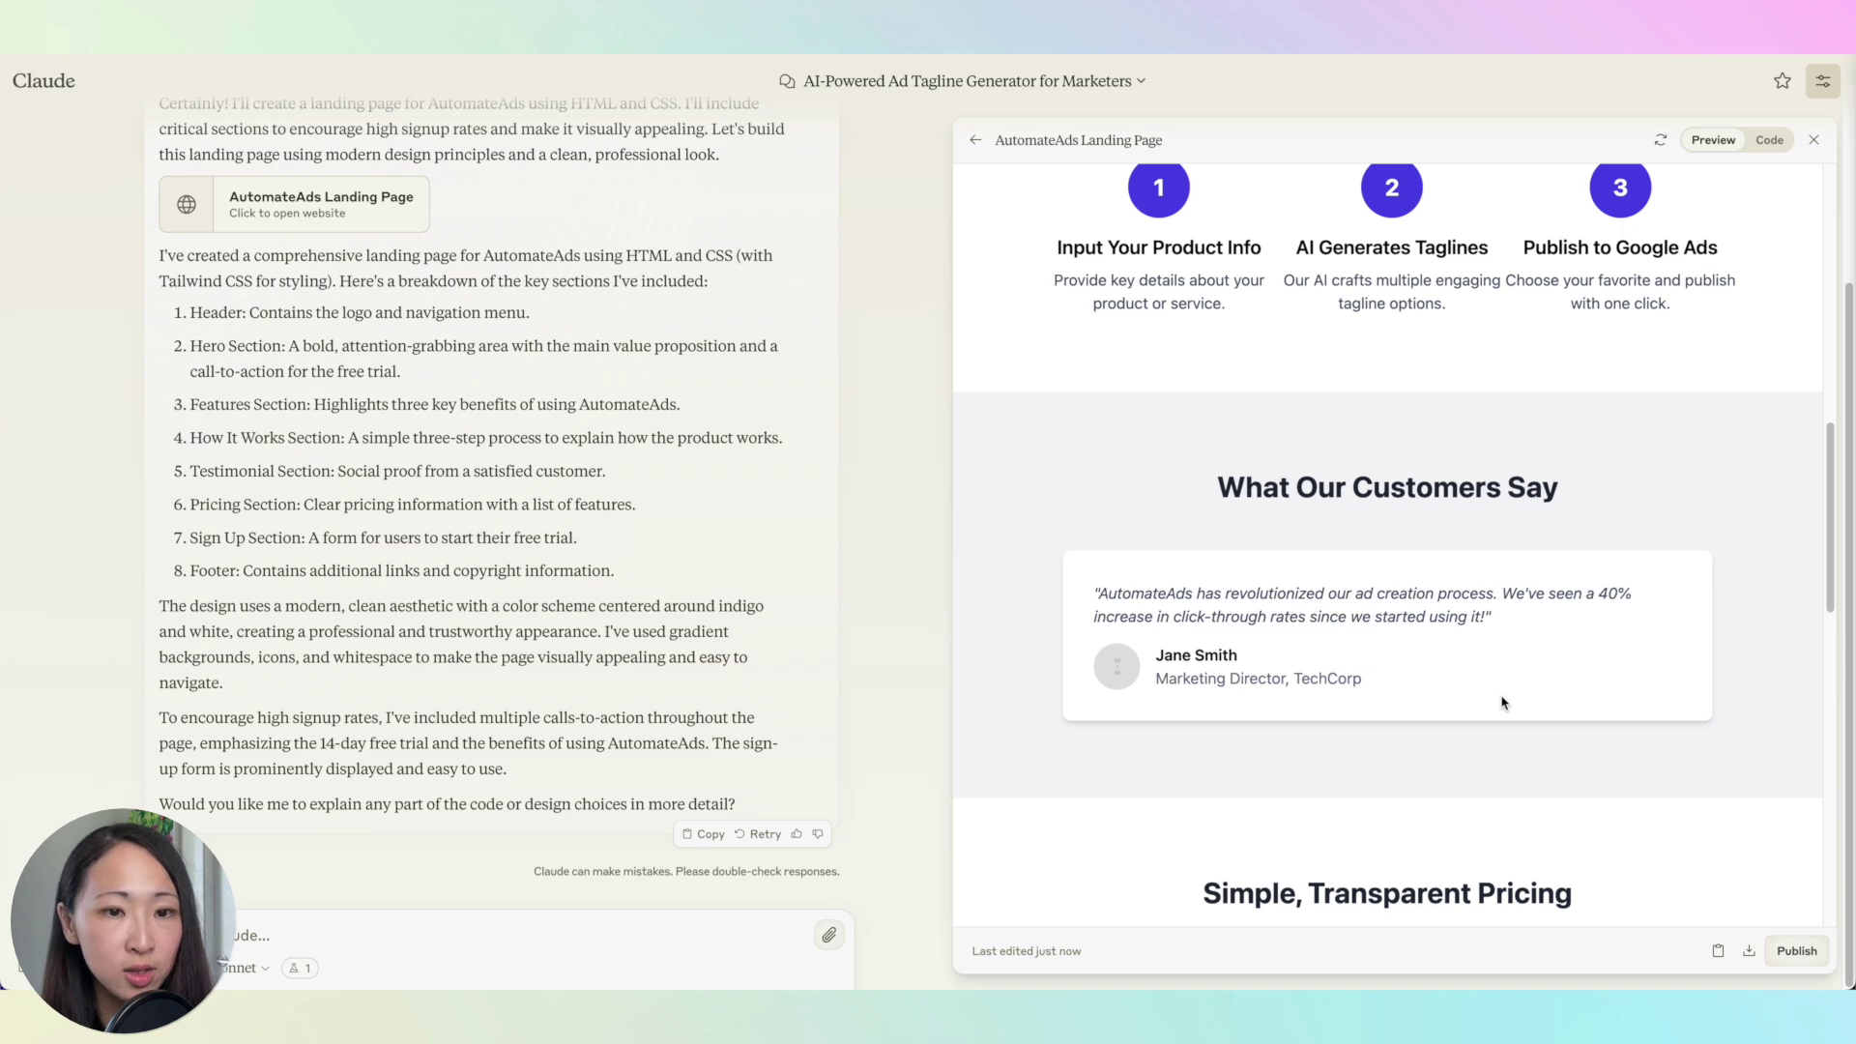
scroll(1503, 702, "down", 7)
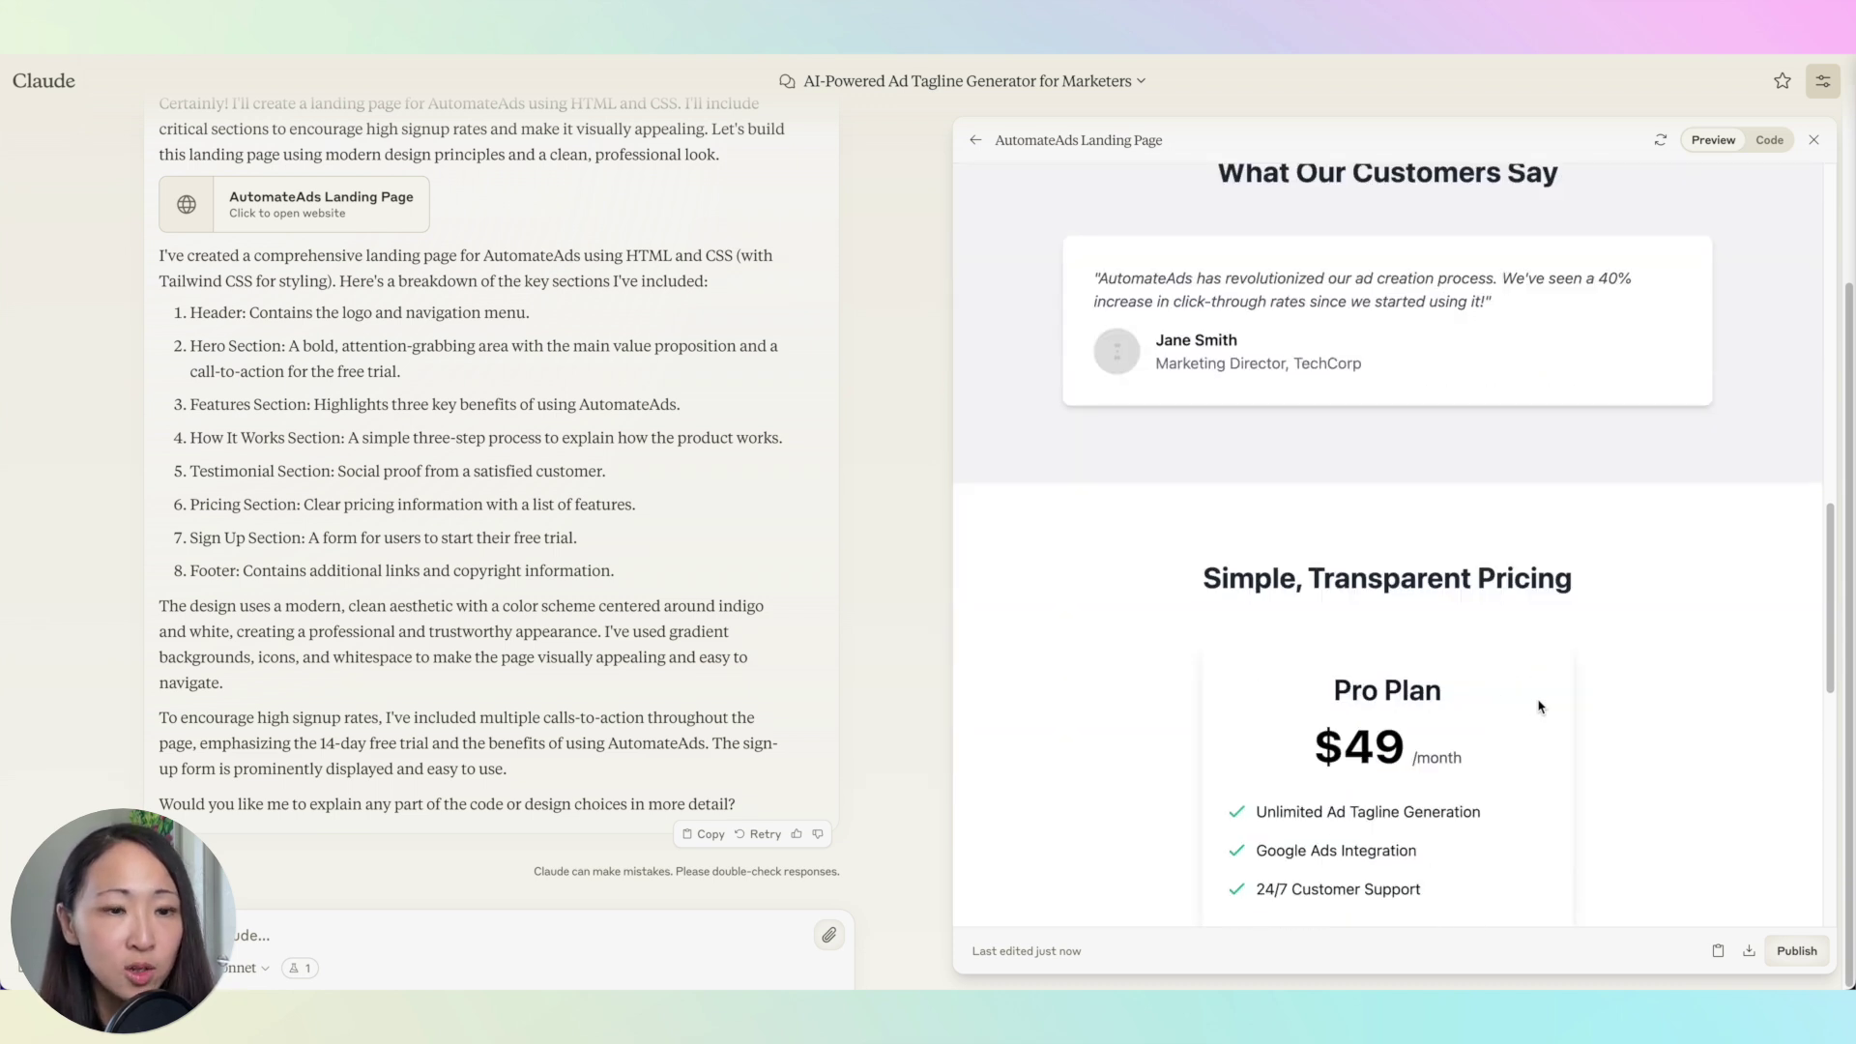
scroll(1537, 707, "down", 7)
scroll(1538, 707, "down", 9)
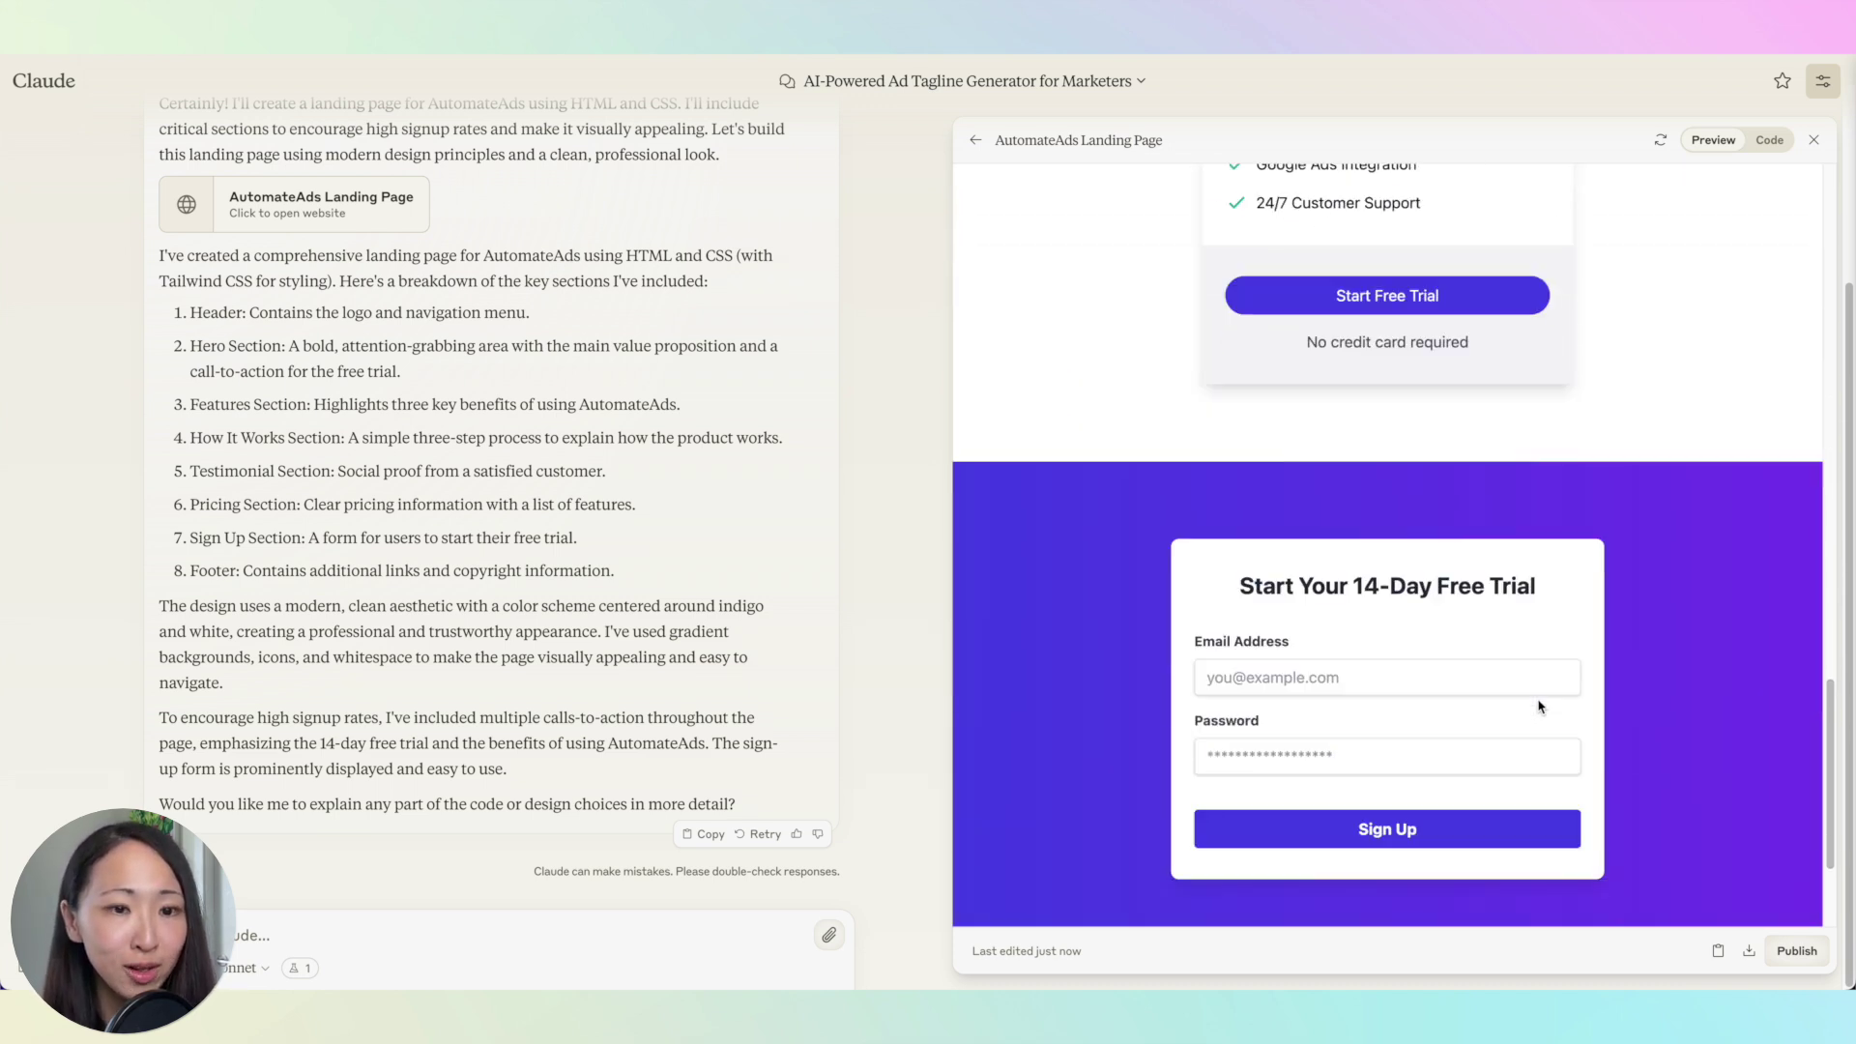
scroll(1597, 705, "down", 5)
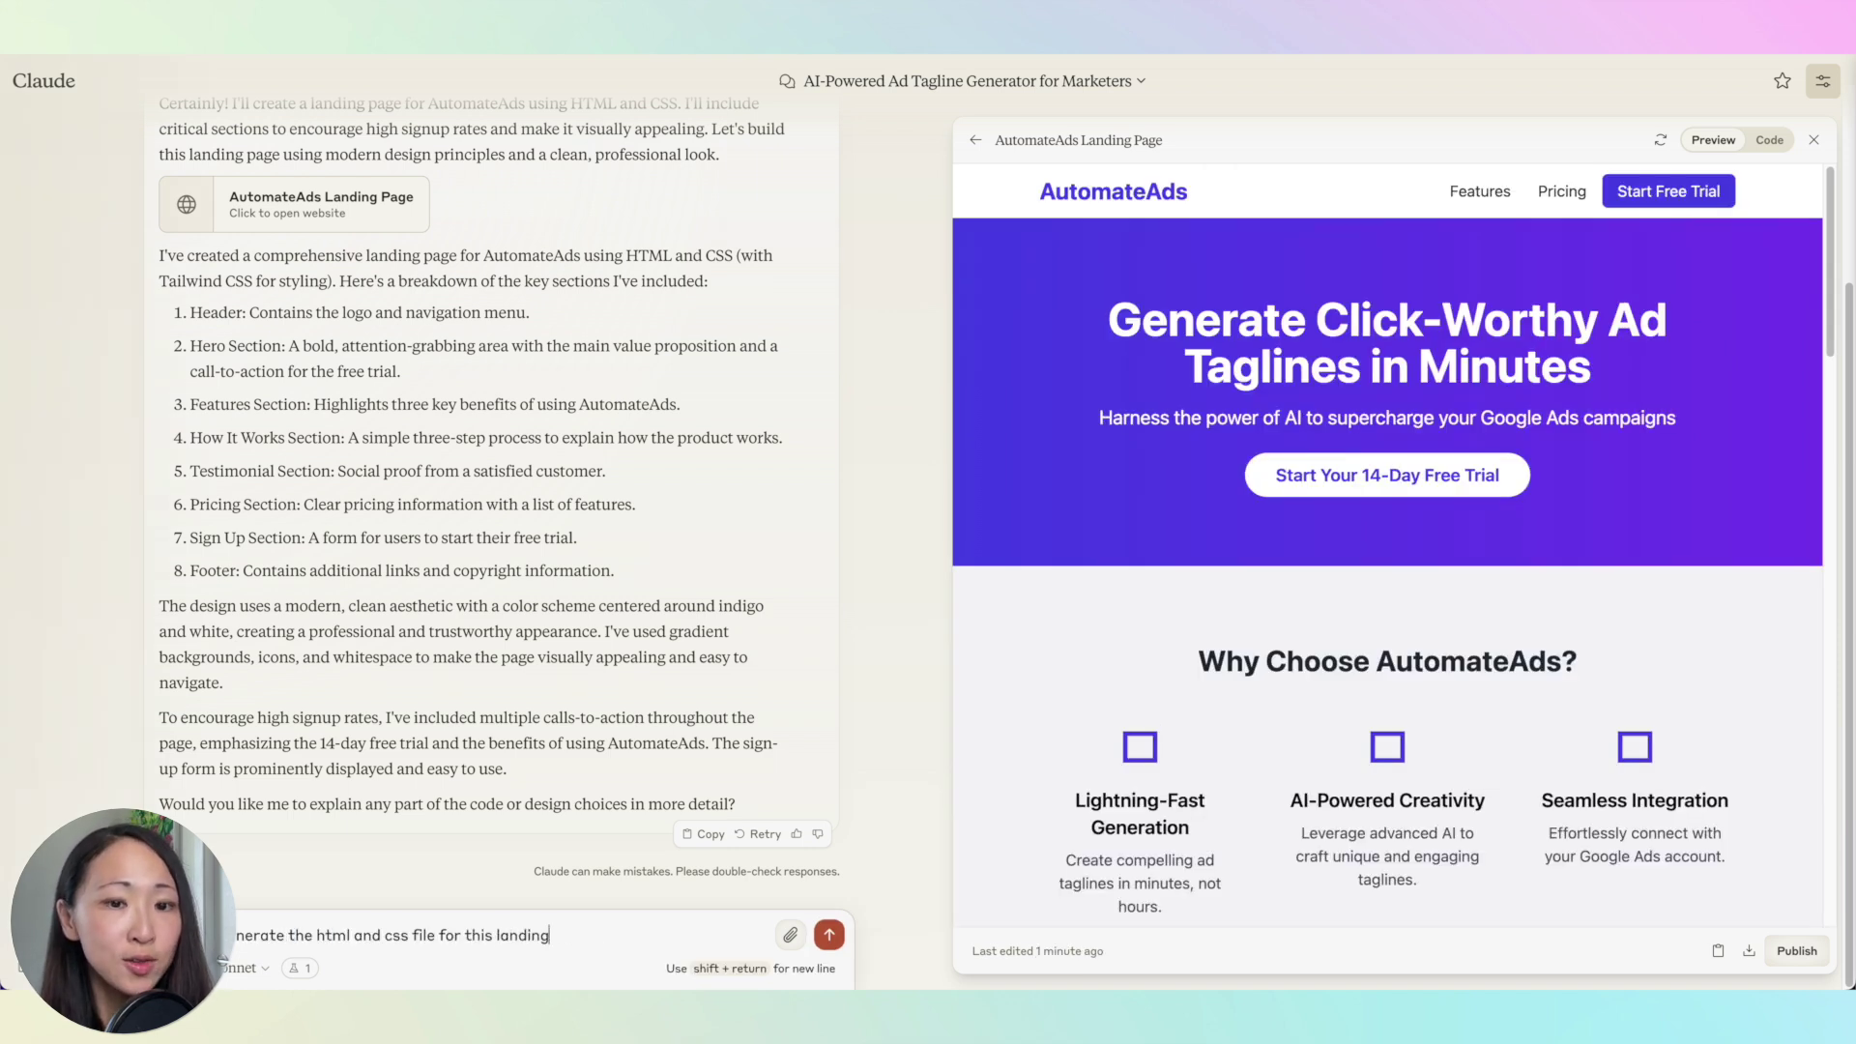
- Request separate HTML and CSS files for developers, then publish the landing page and copy its link
type("page so I can pass to the development team to build it?")
key("Return")
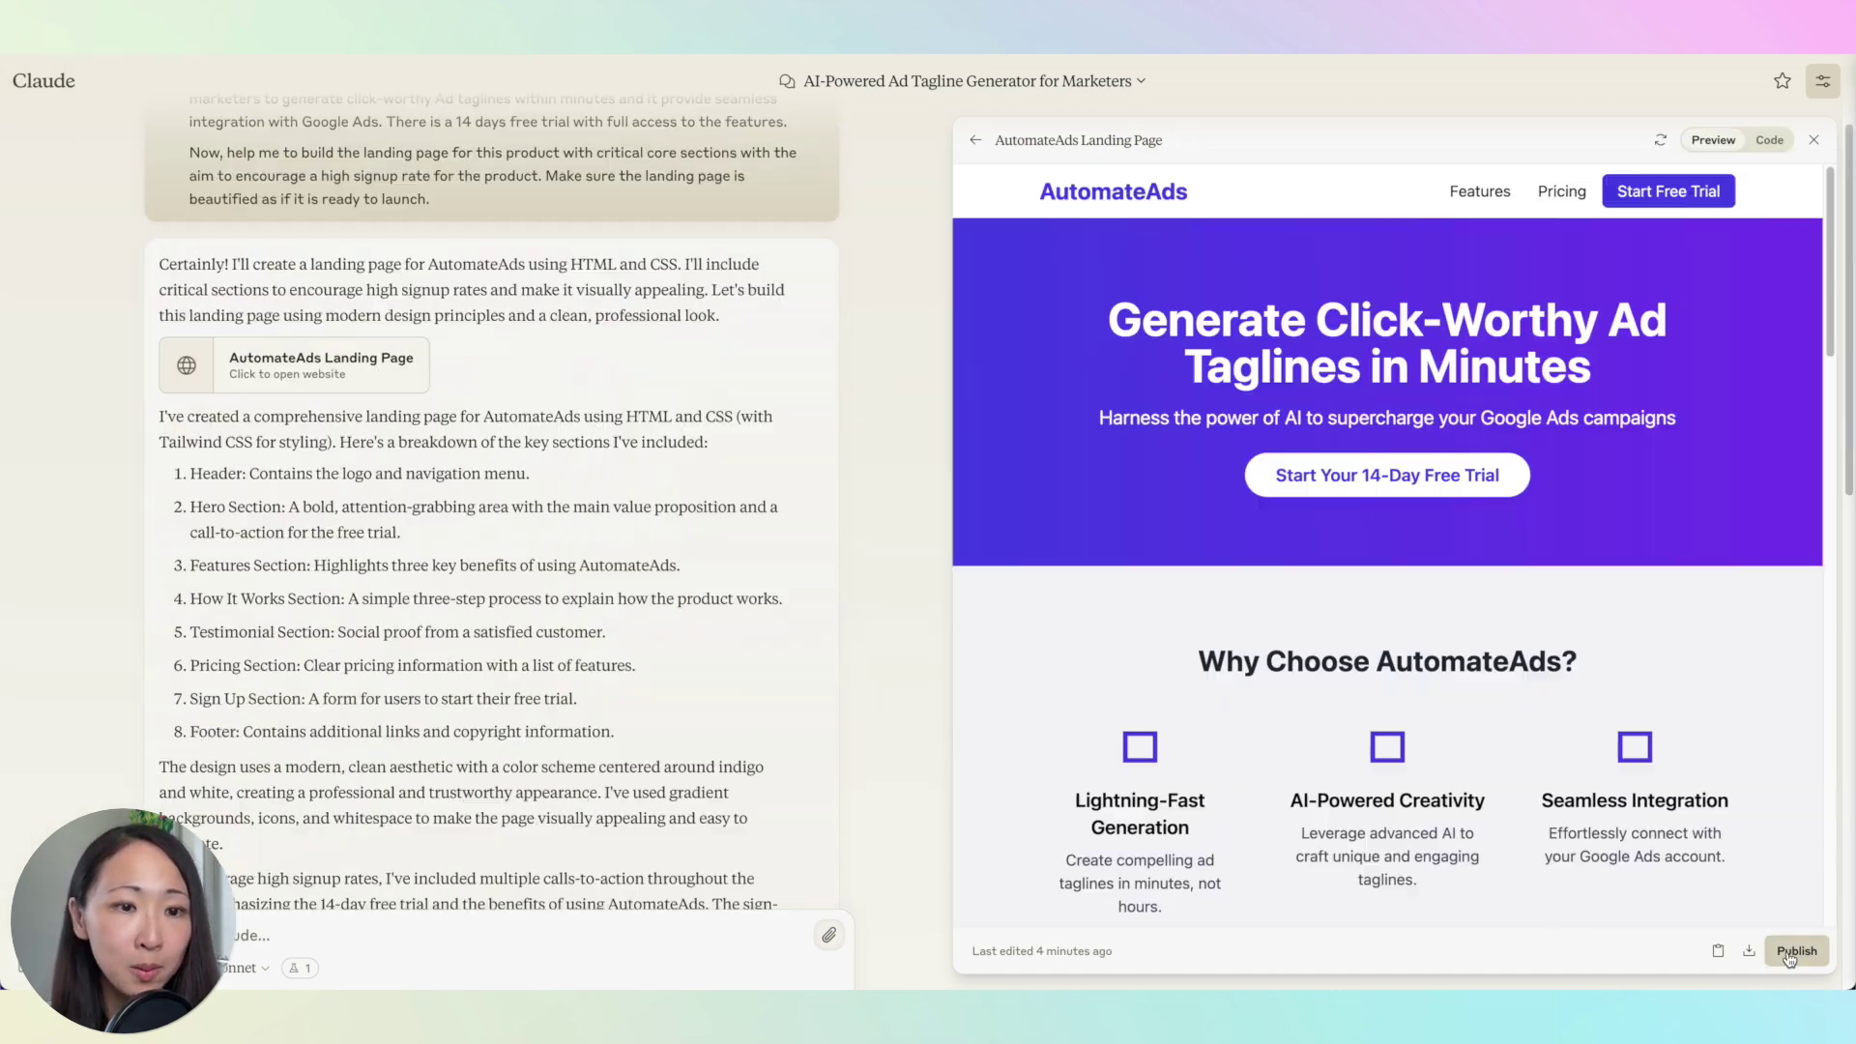
left_click(1797, 950)
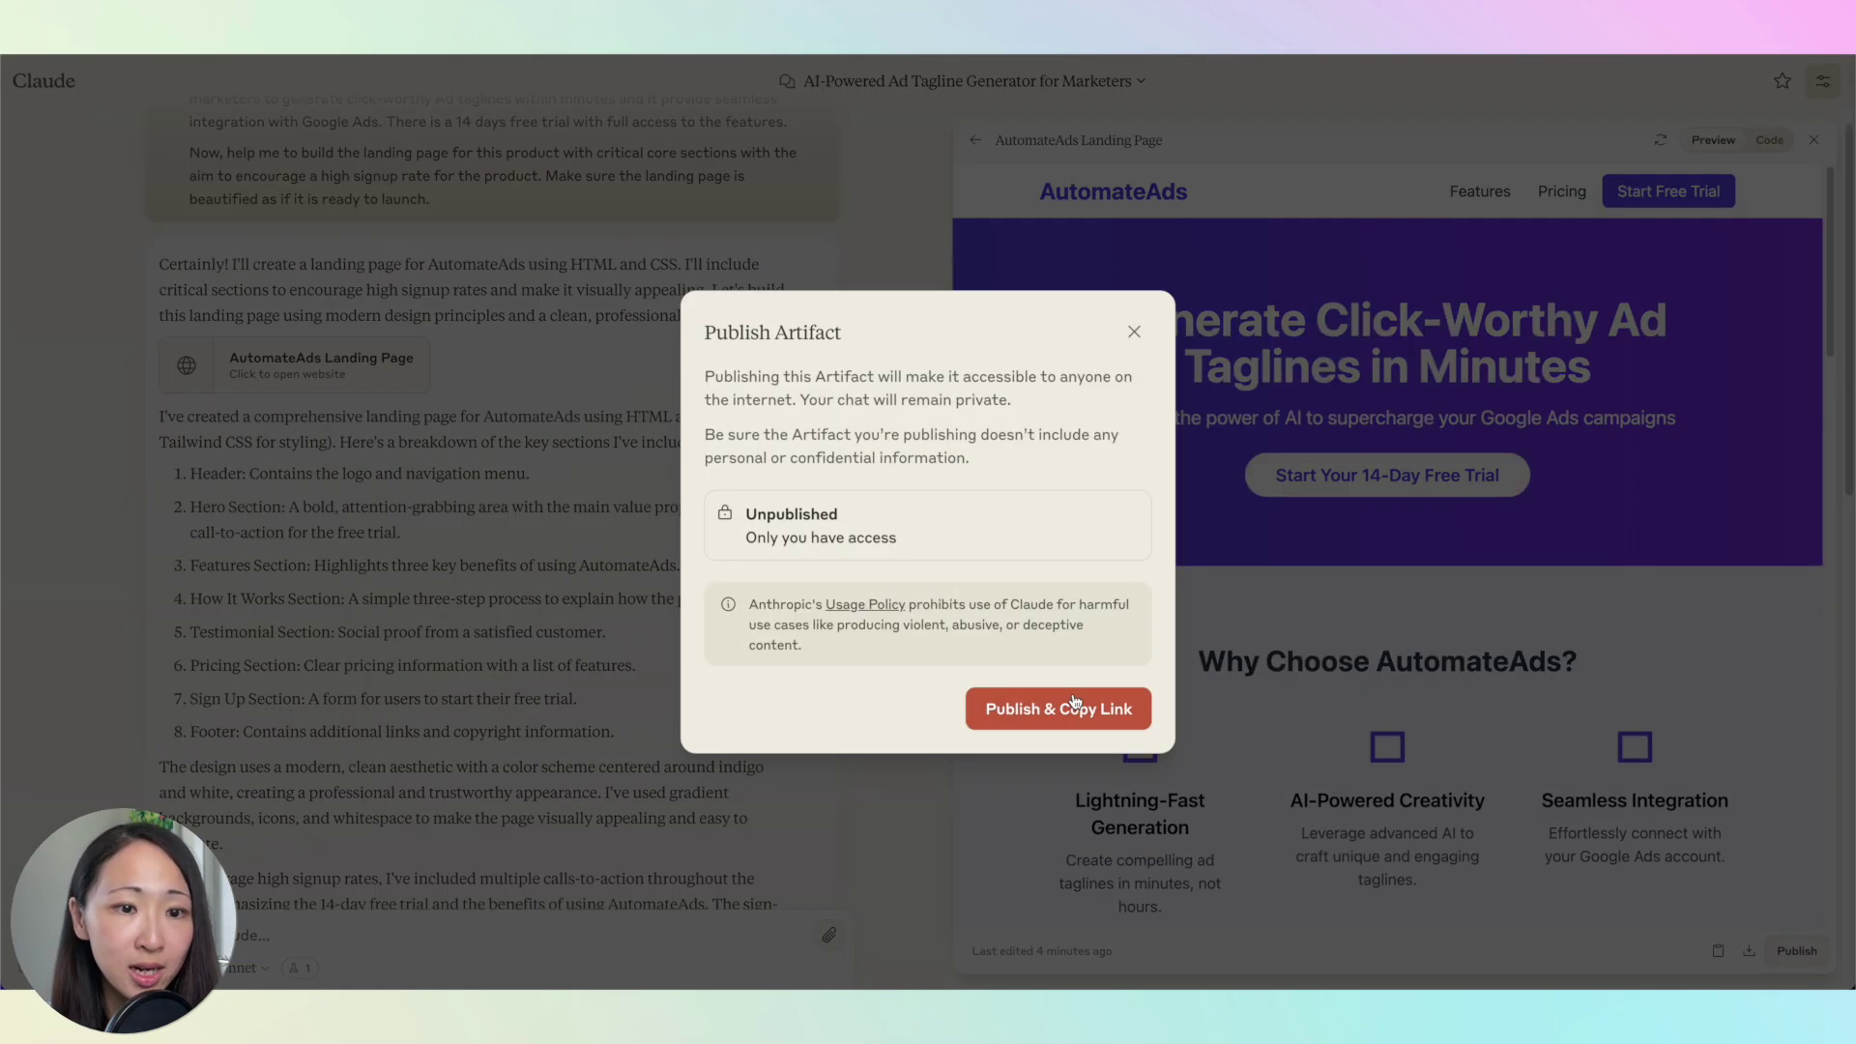
left_click(1060, 711)
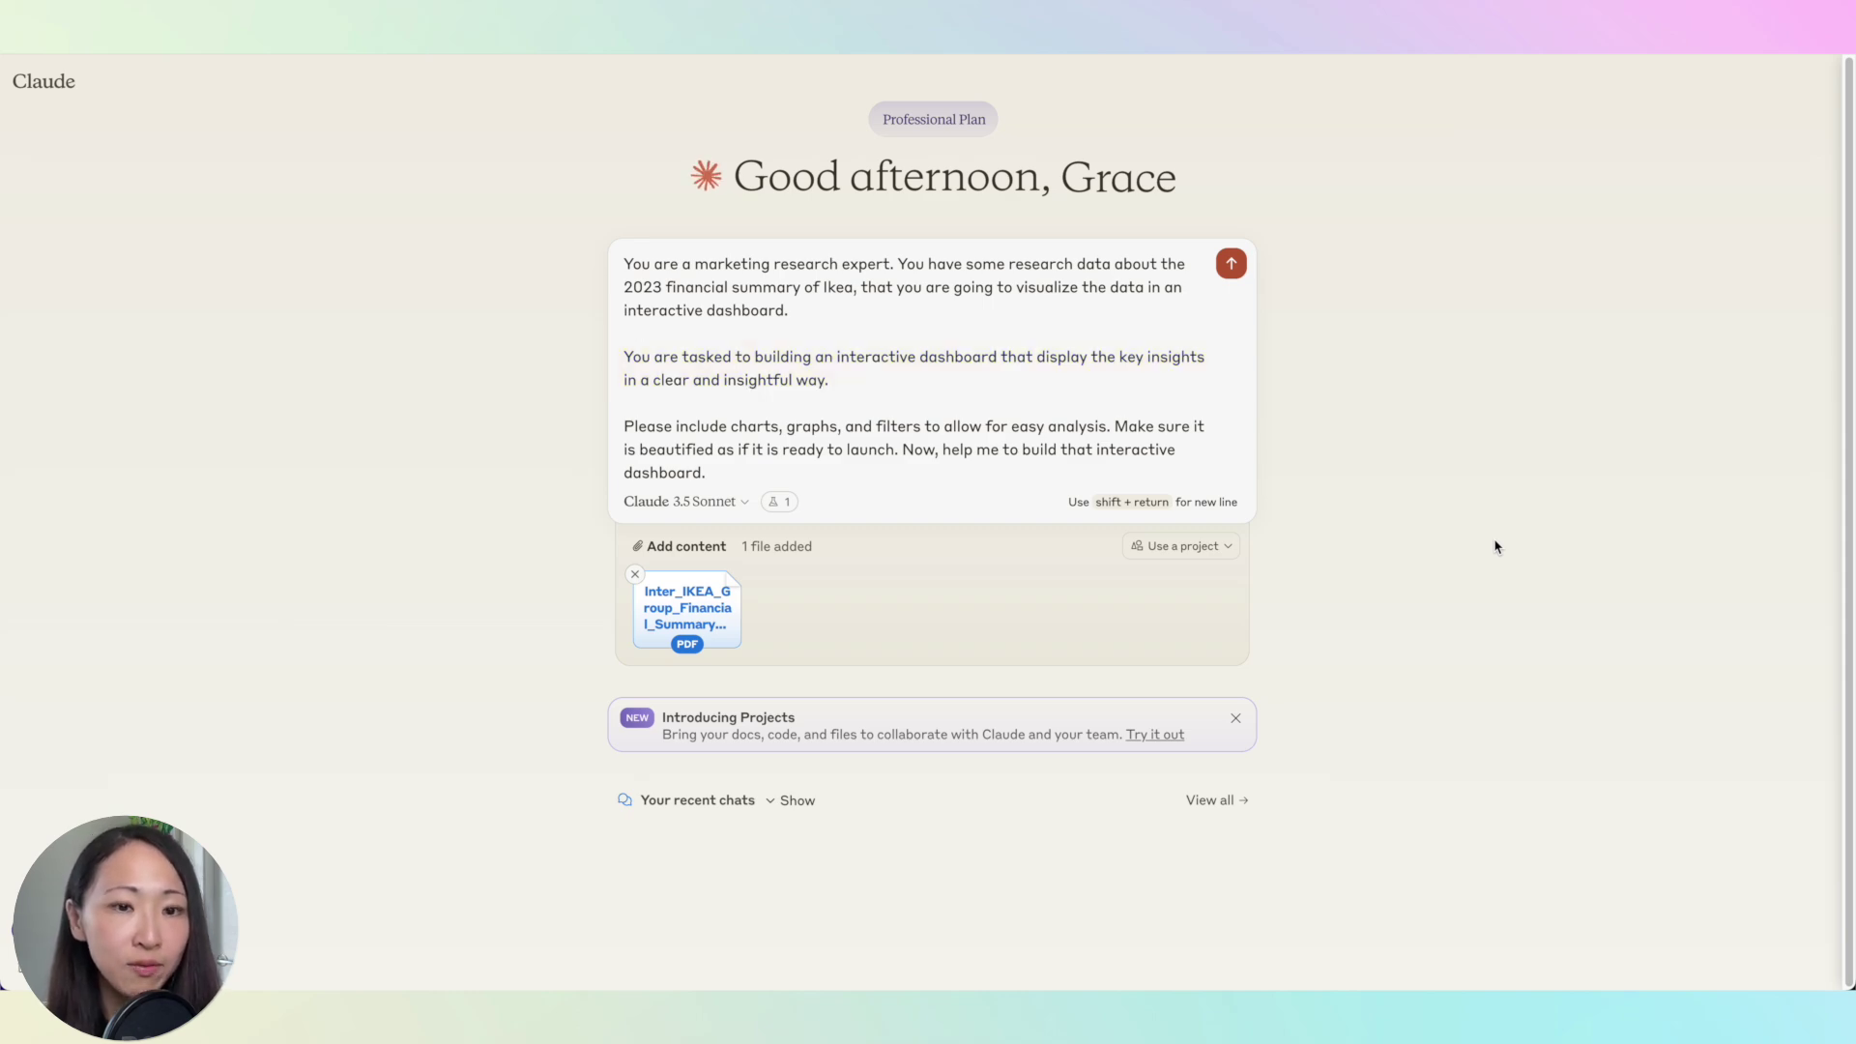
- Send the IKEA FY23 interactive dashboard prompt with the attached financial summary PDF
key("Return")
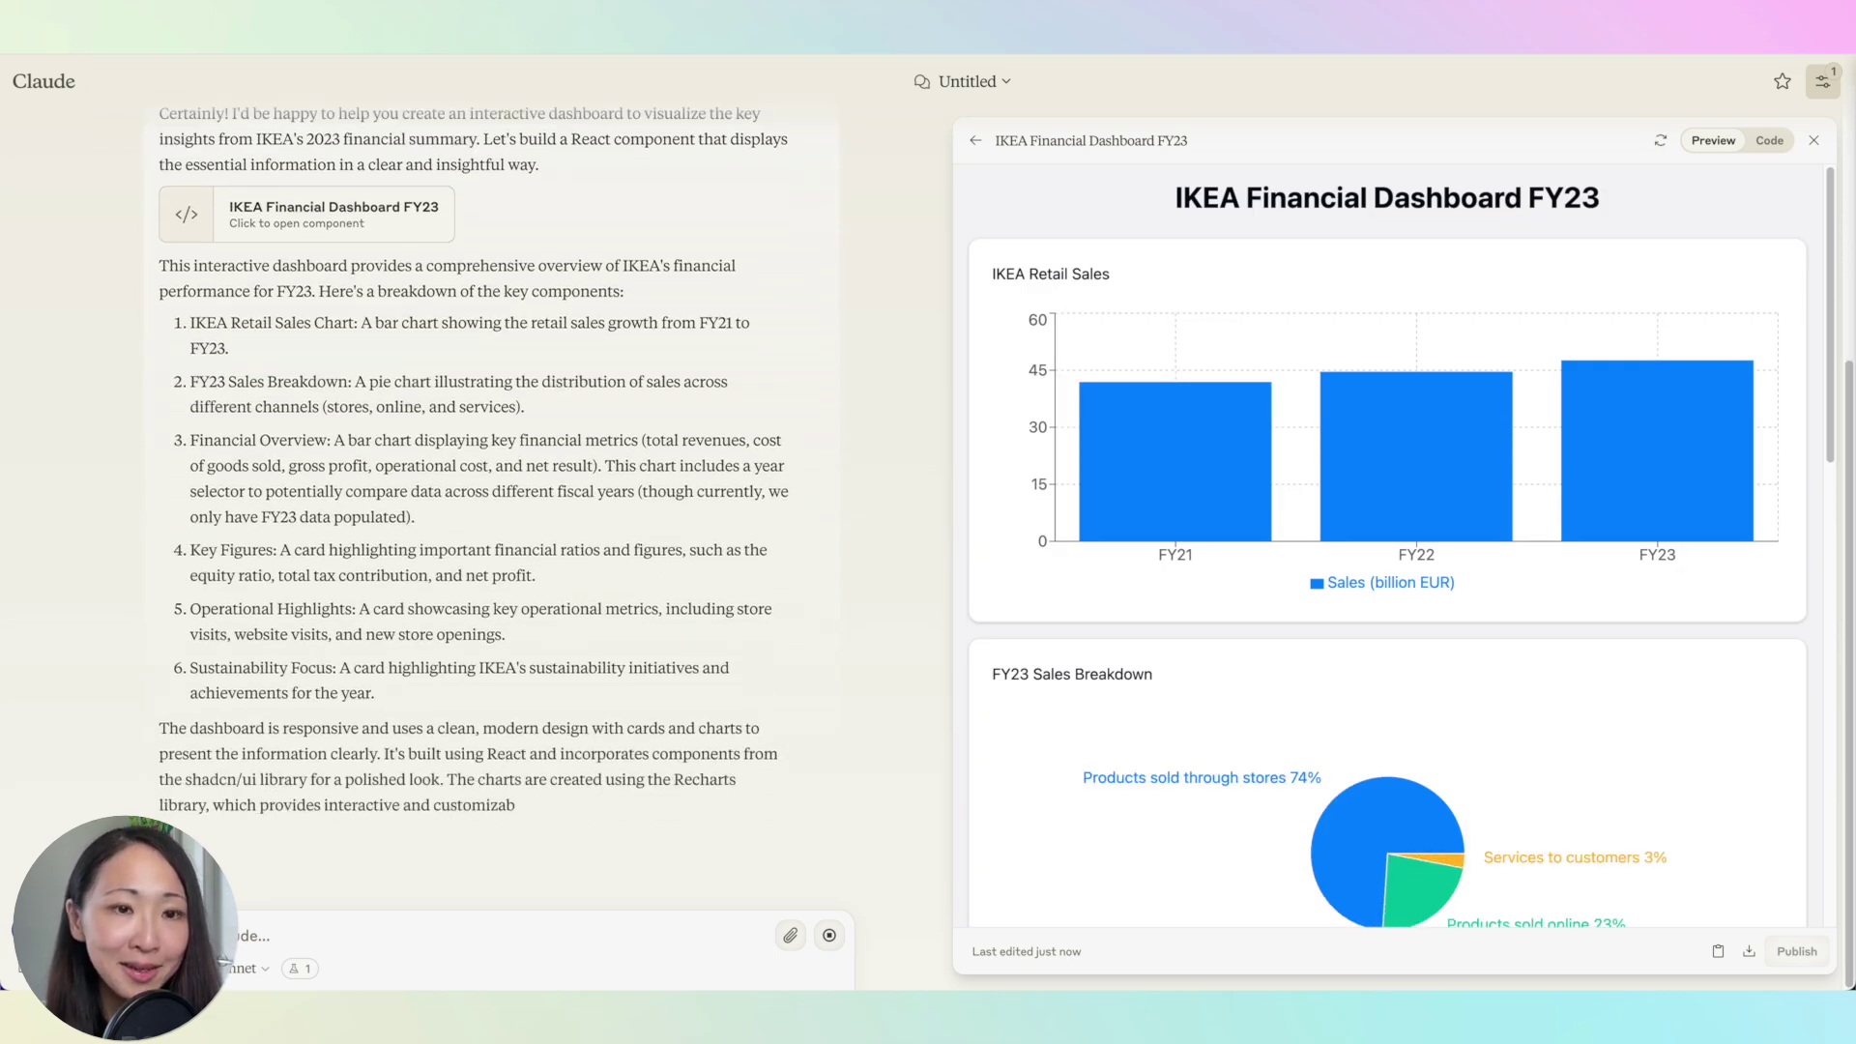
- Scroll the dashboard preview to review the sales, financial overview and key figures panels, including the 77% equity ratio
scroll(663, 449, "up", 5)
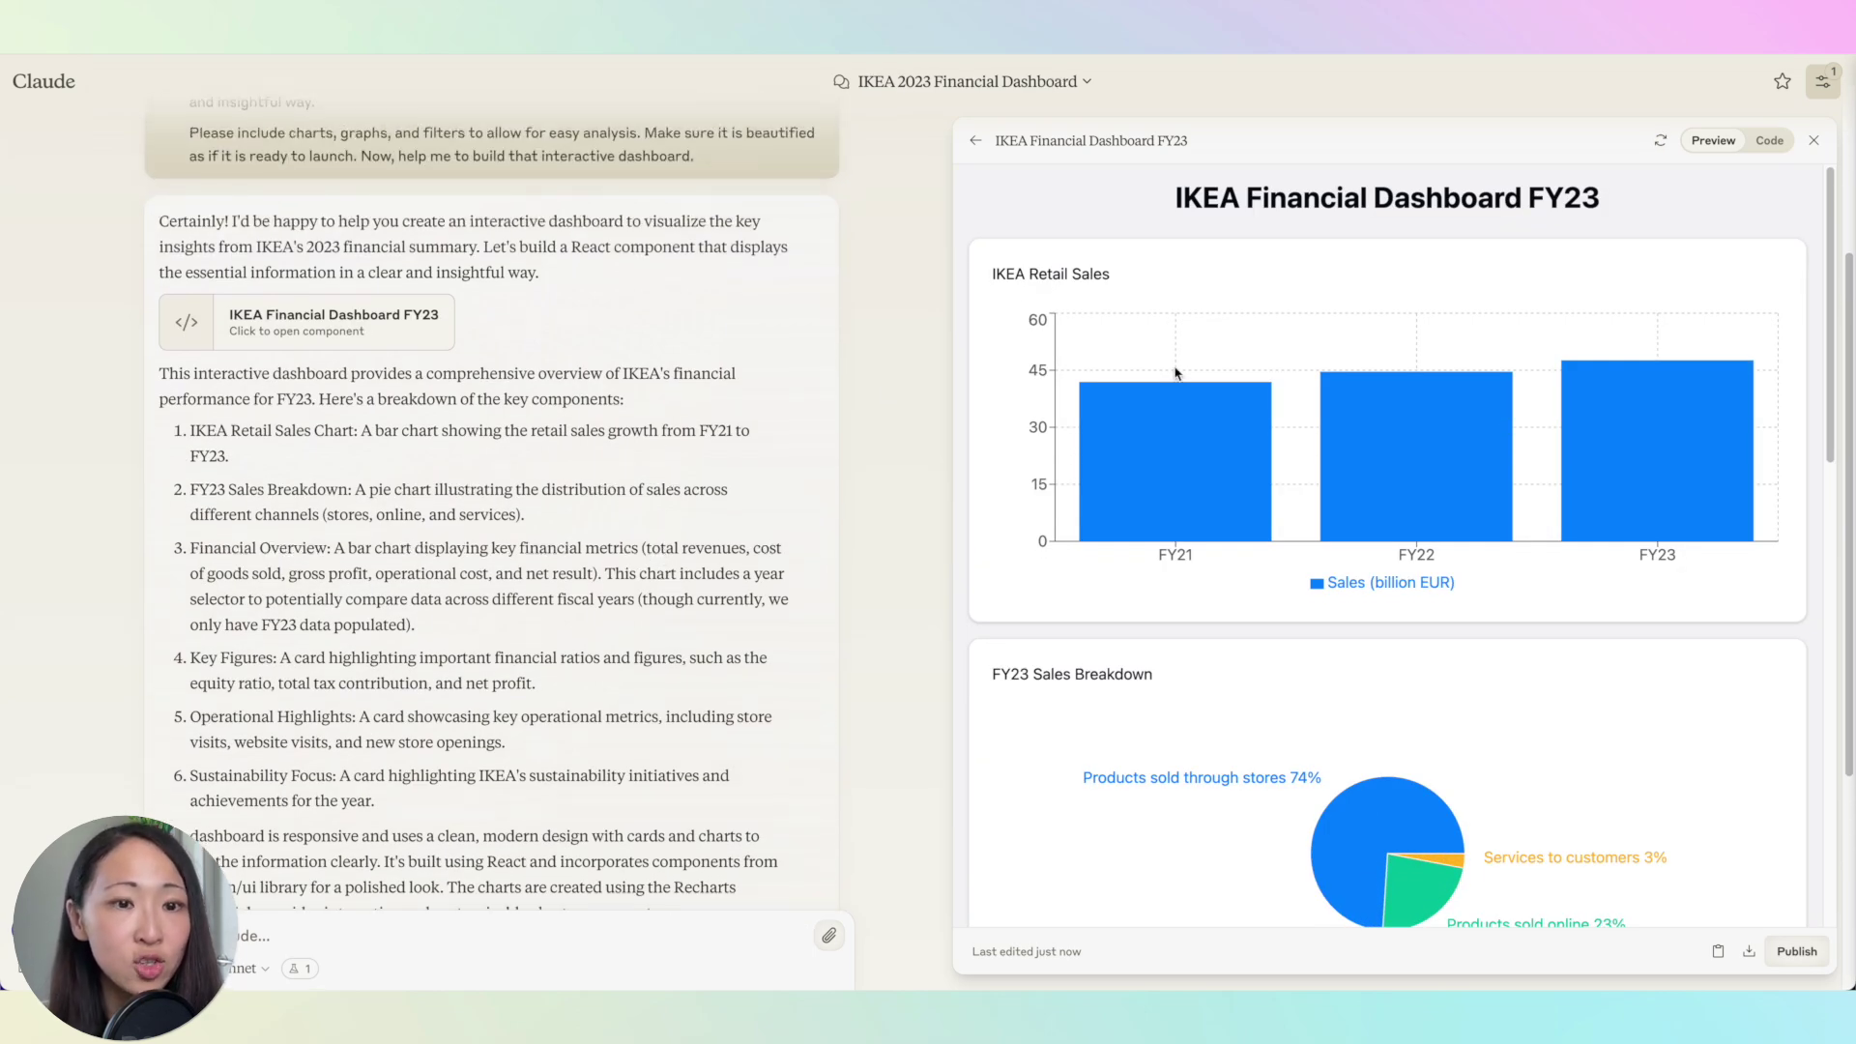
scroll(1312, 445, "down", 3)
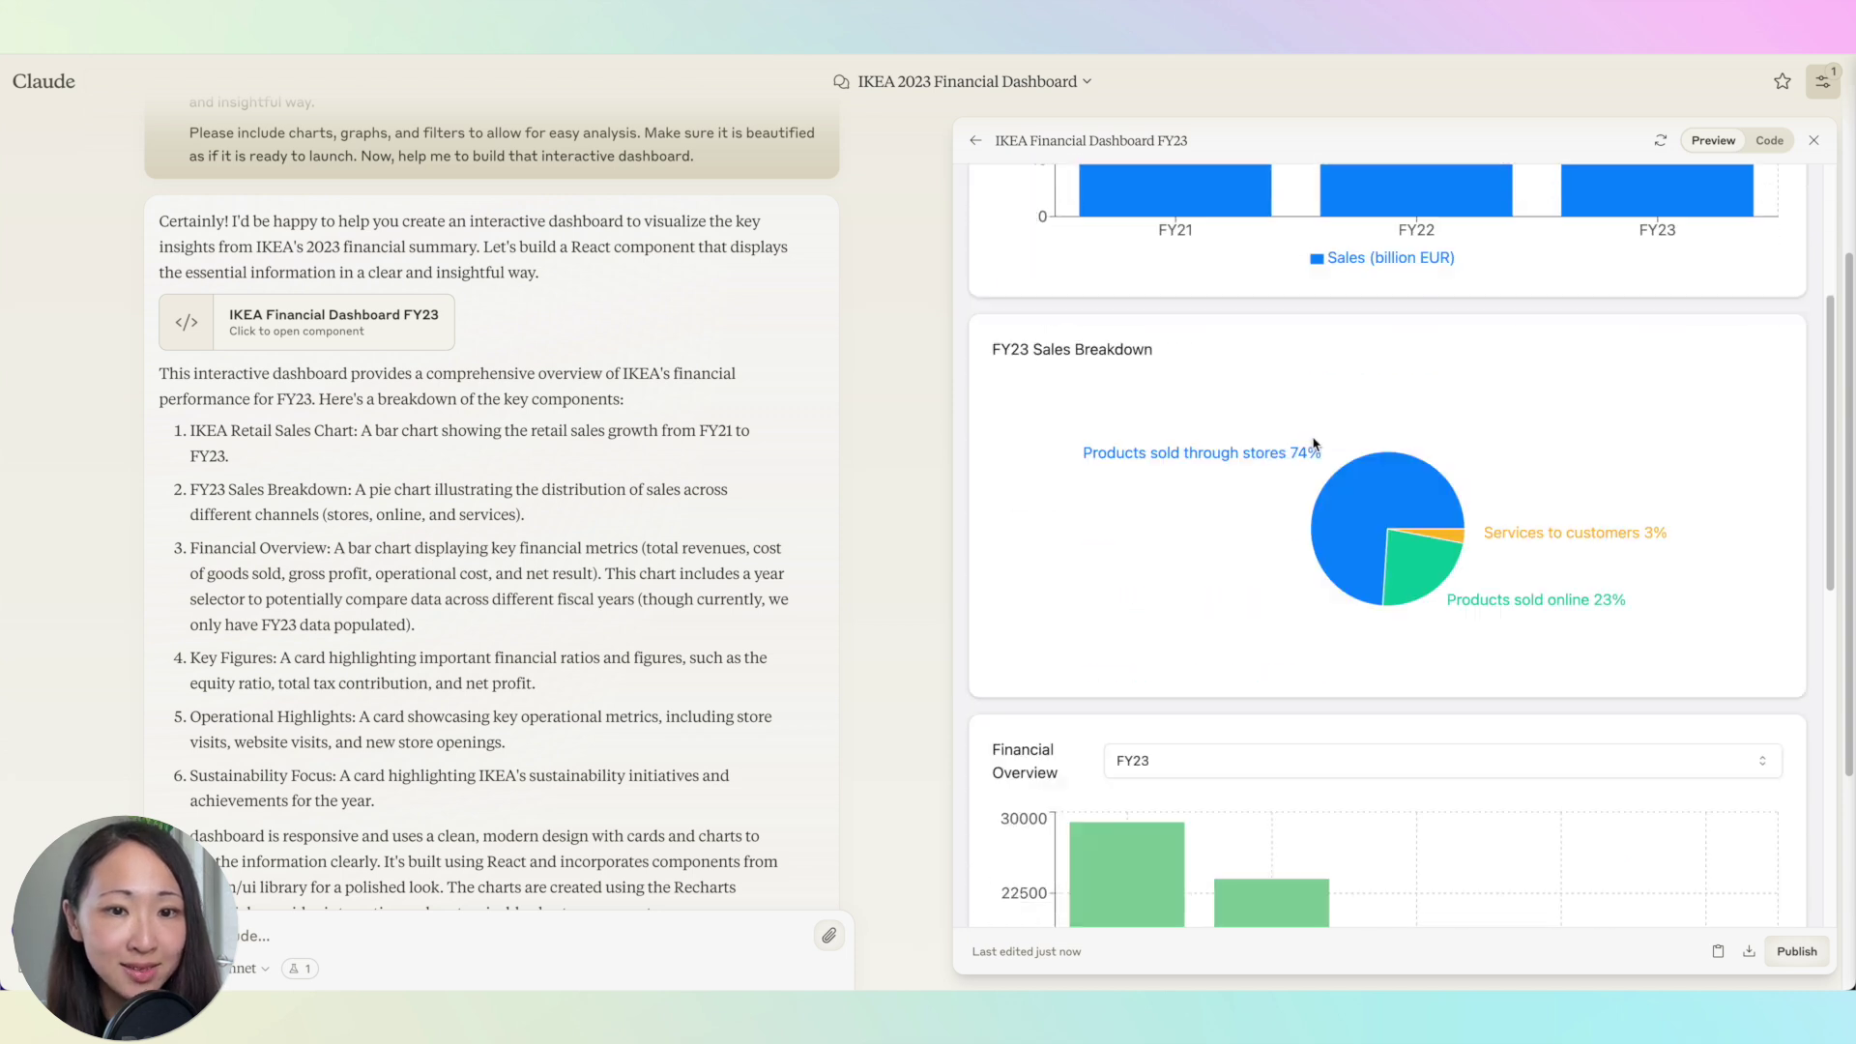
scroll(1332, 519, "down", 5)
scroll(1381, 513, "down", 5)
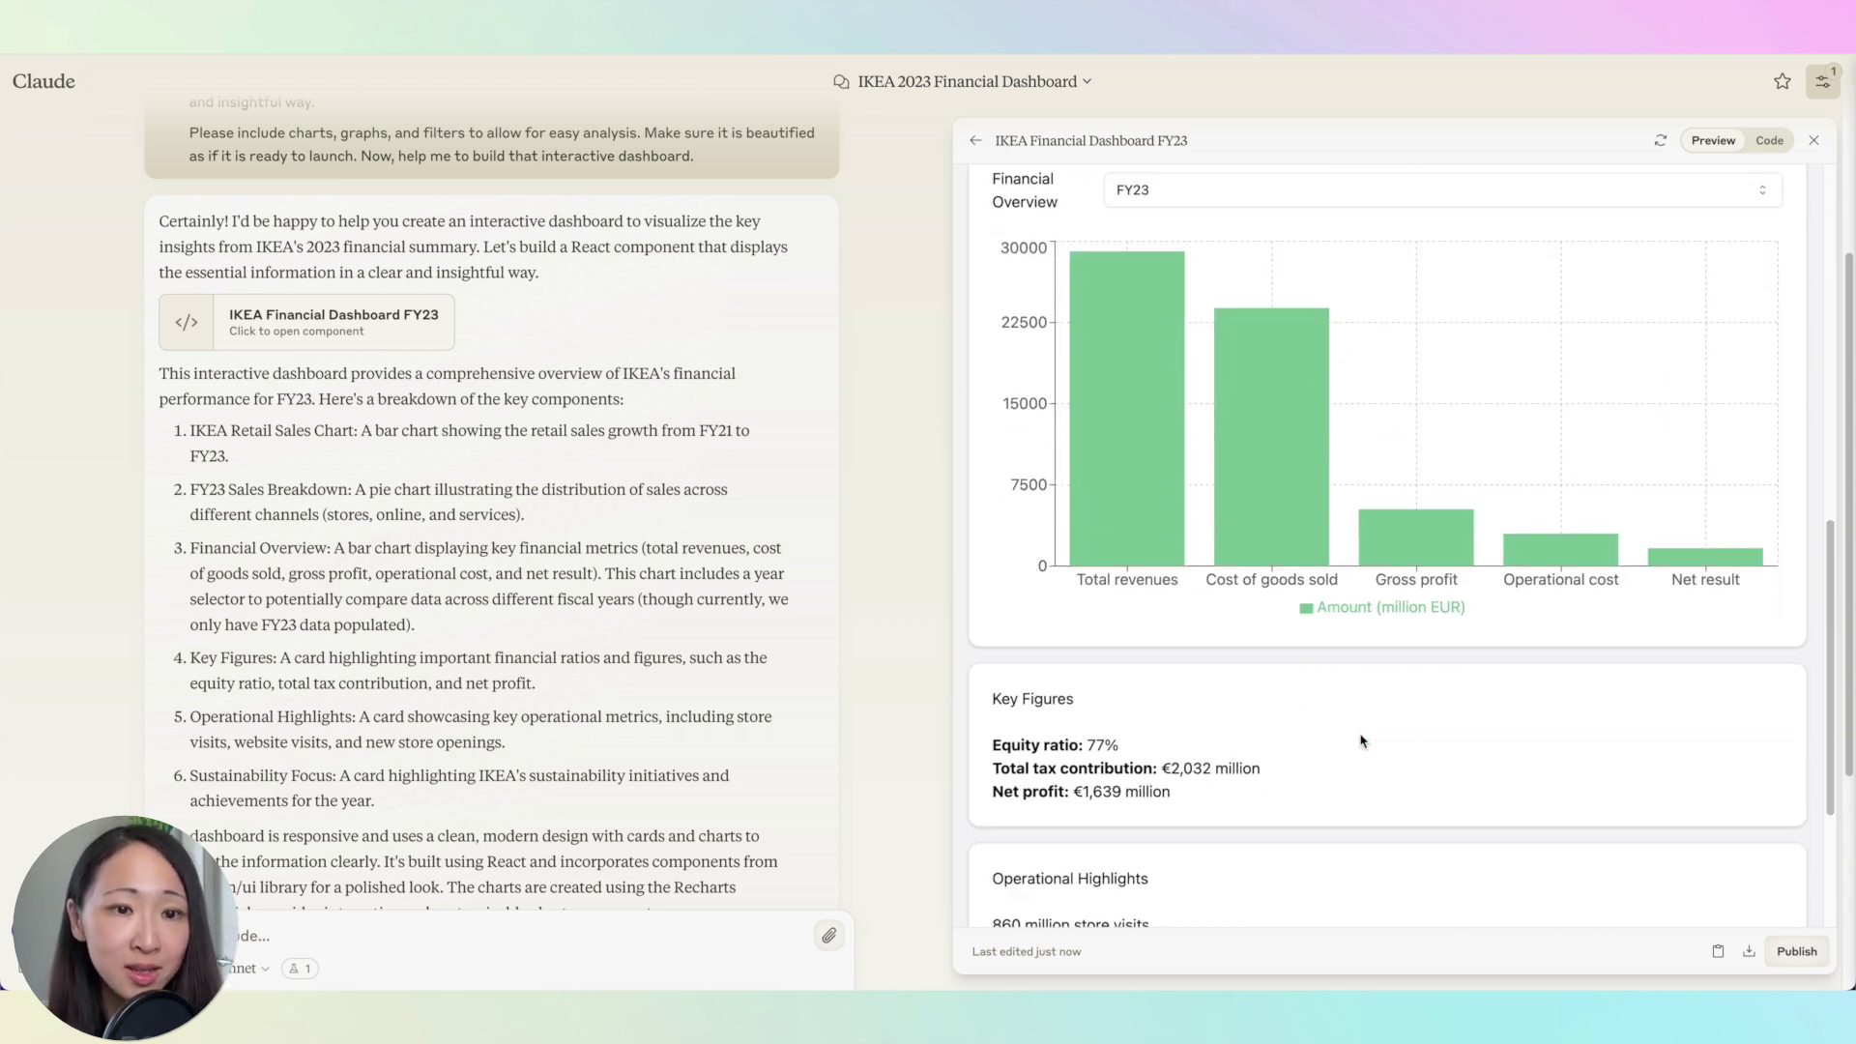
scroll(1459, 740, "up", 6)
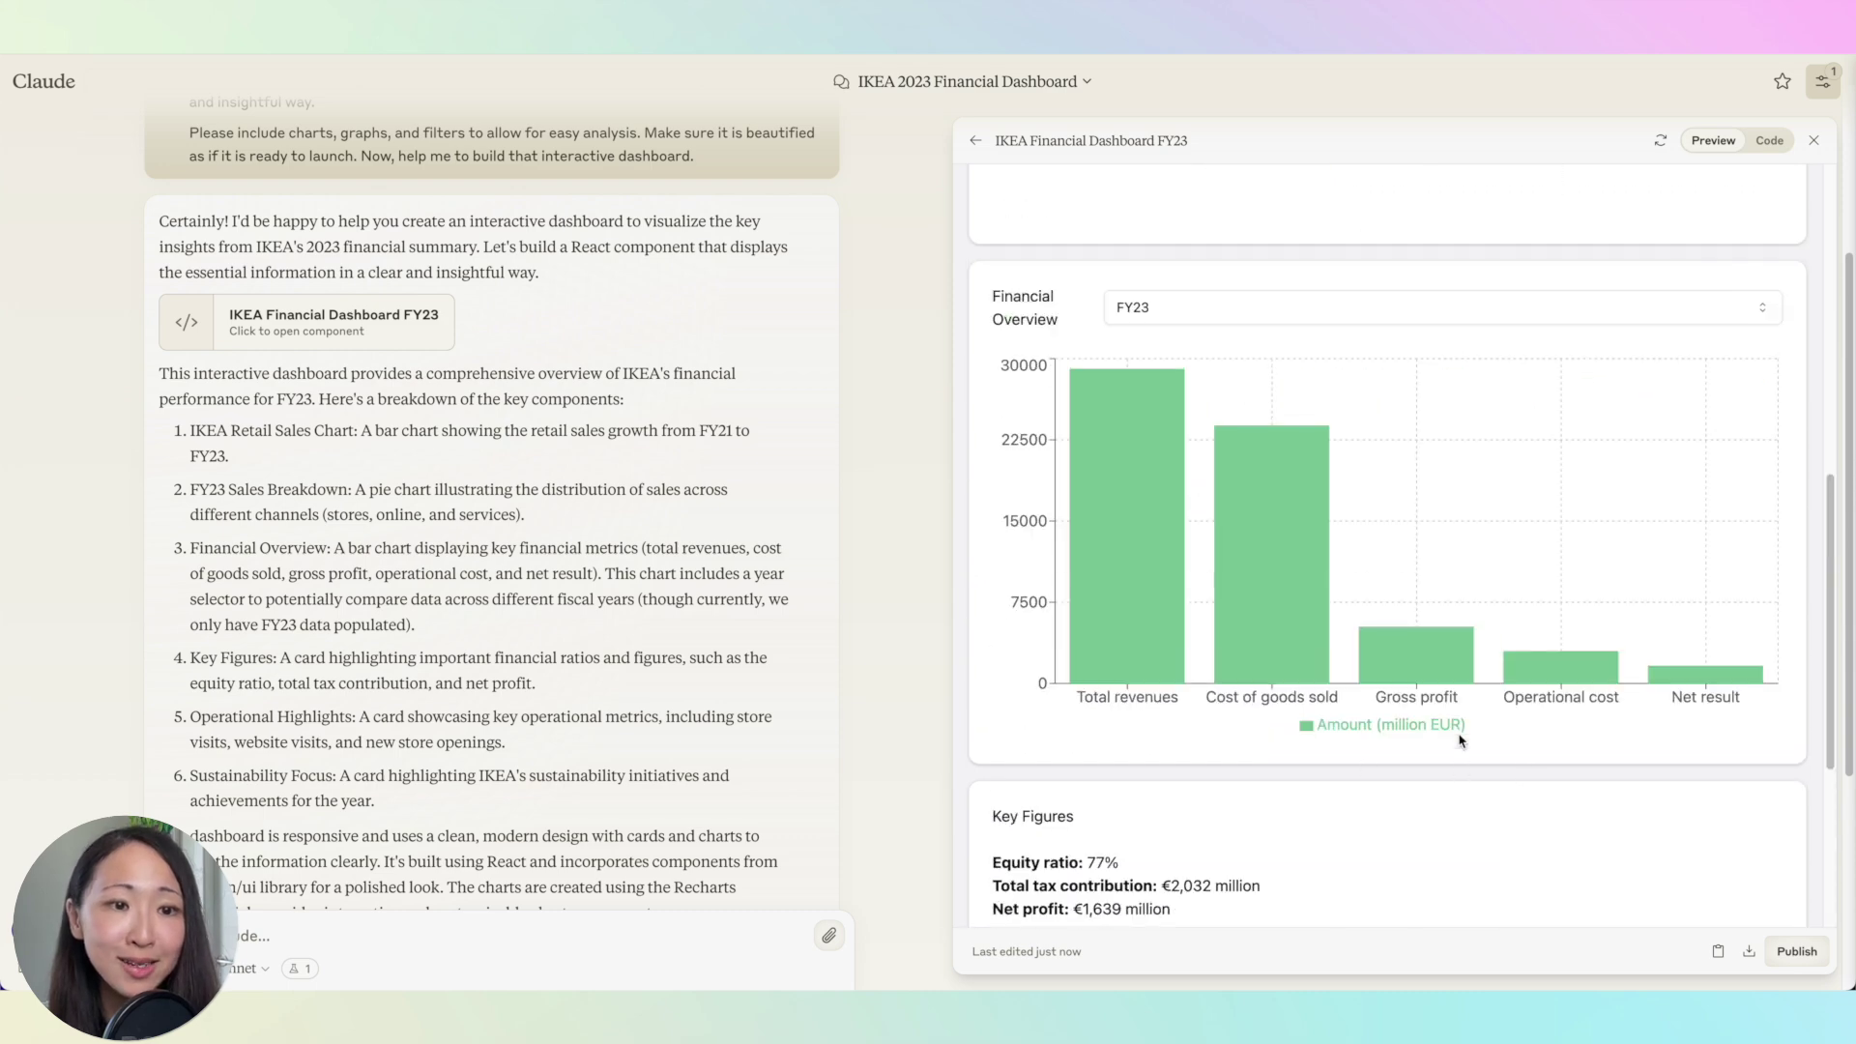
scroll(1508, 541, "down", 2)
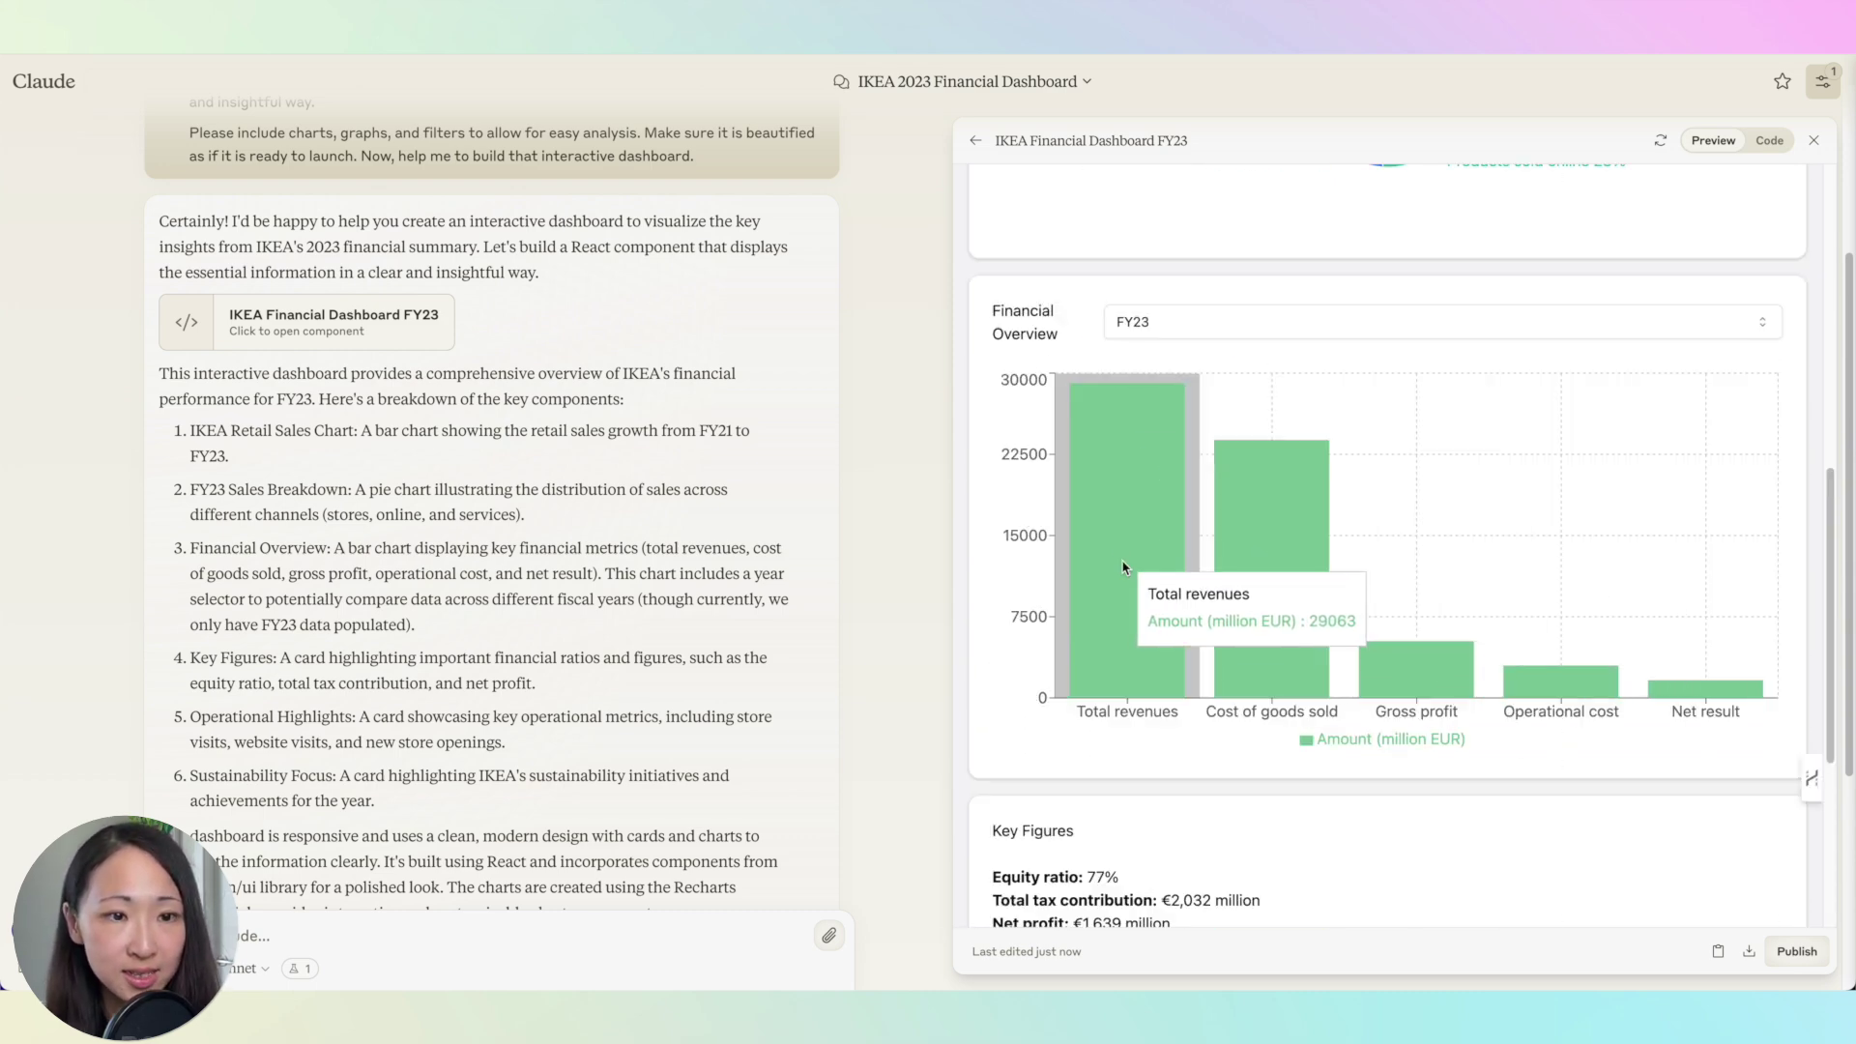
scroll(1124, 567, "up", 8)
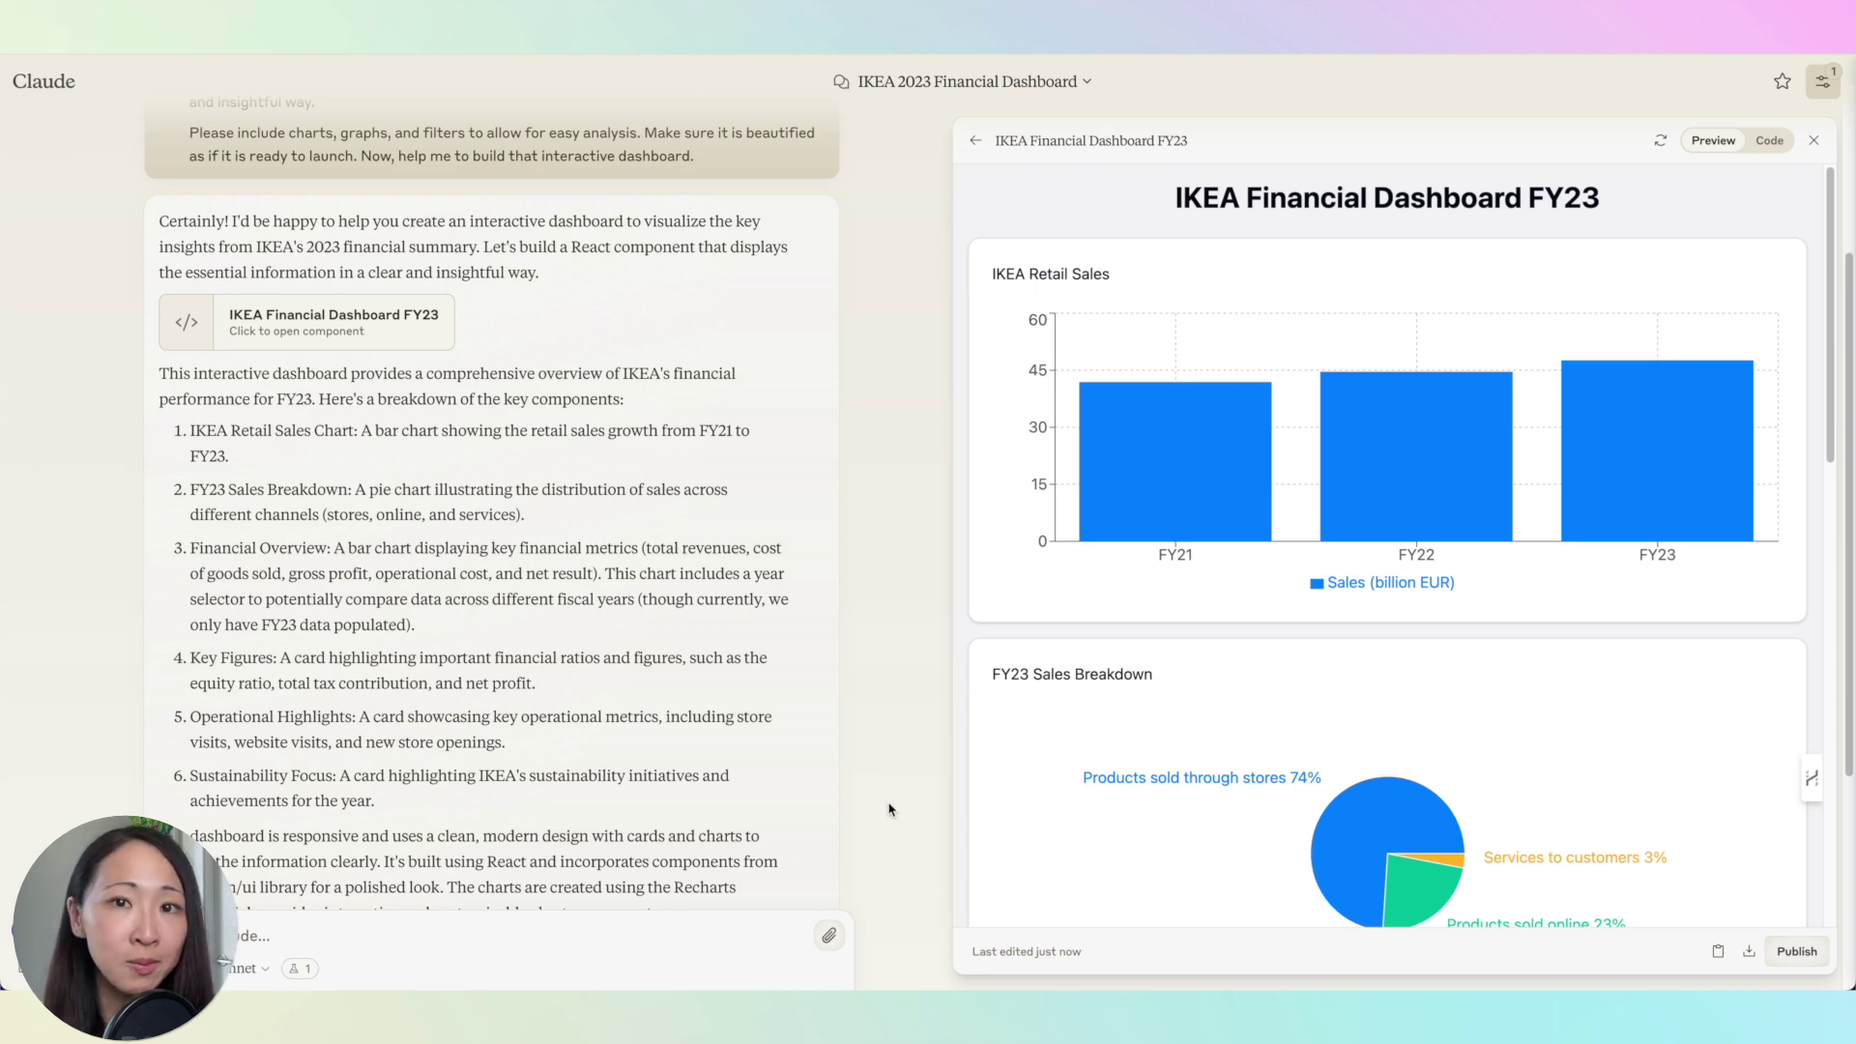
scroll(709, 776, "up", 2)
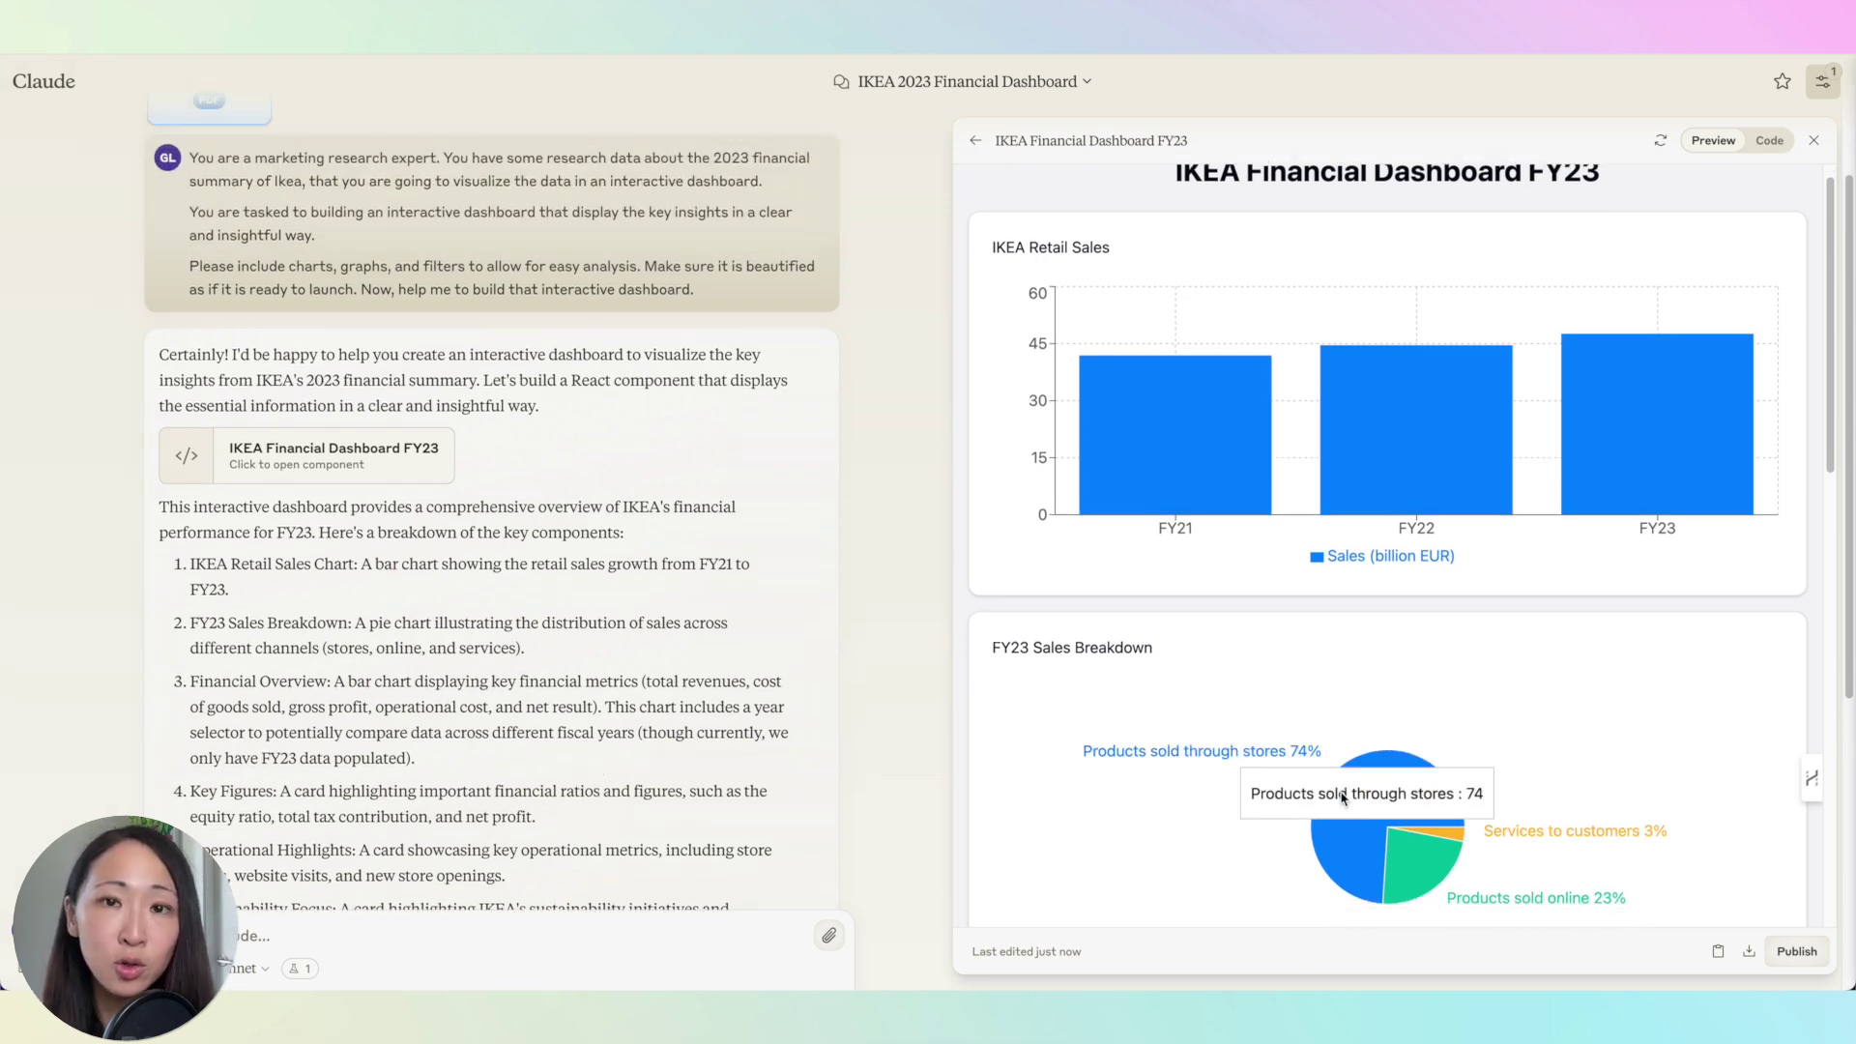
scroll(1382, 773, "down", 8)
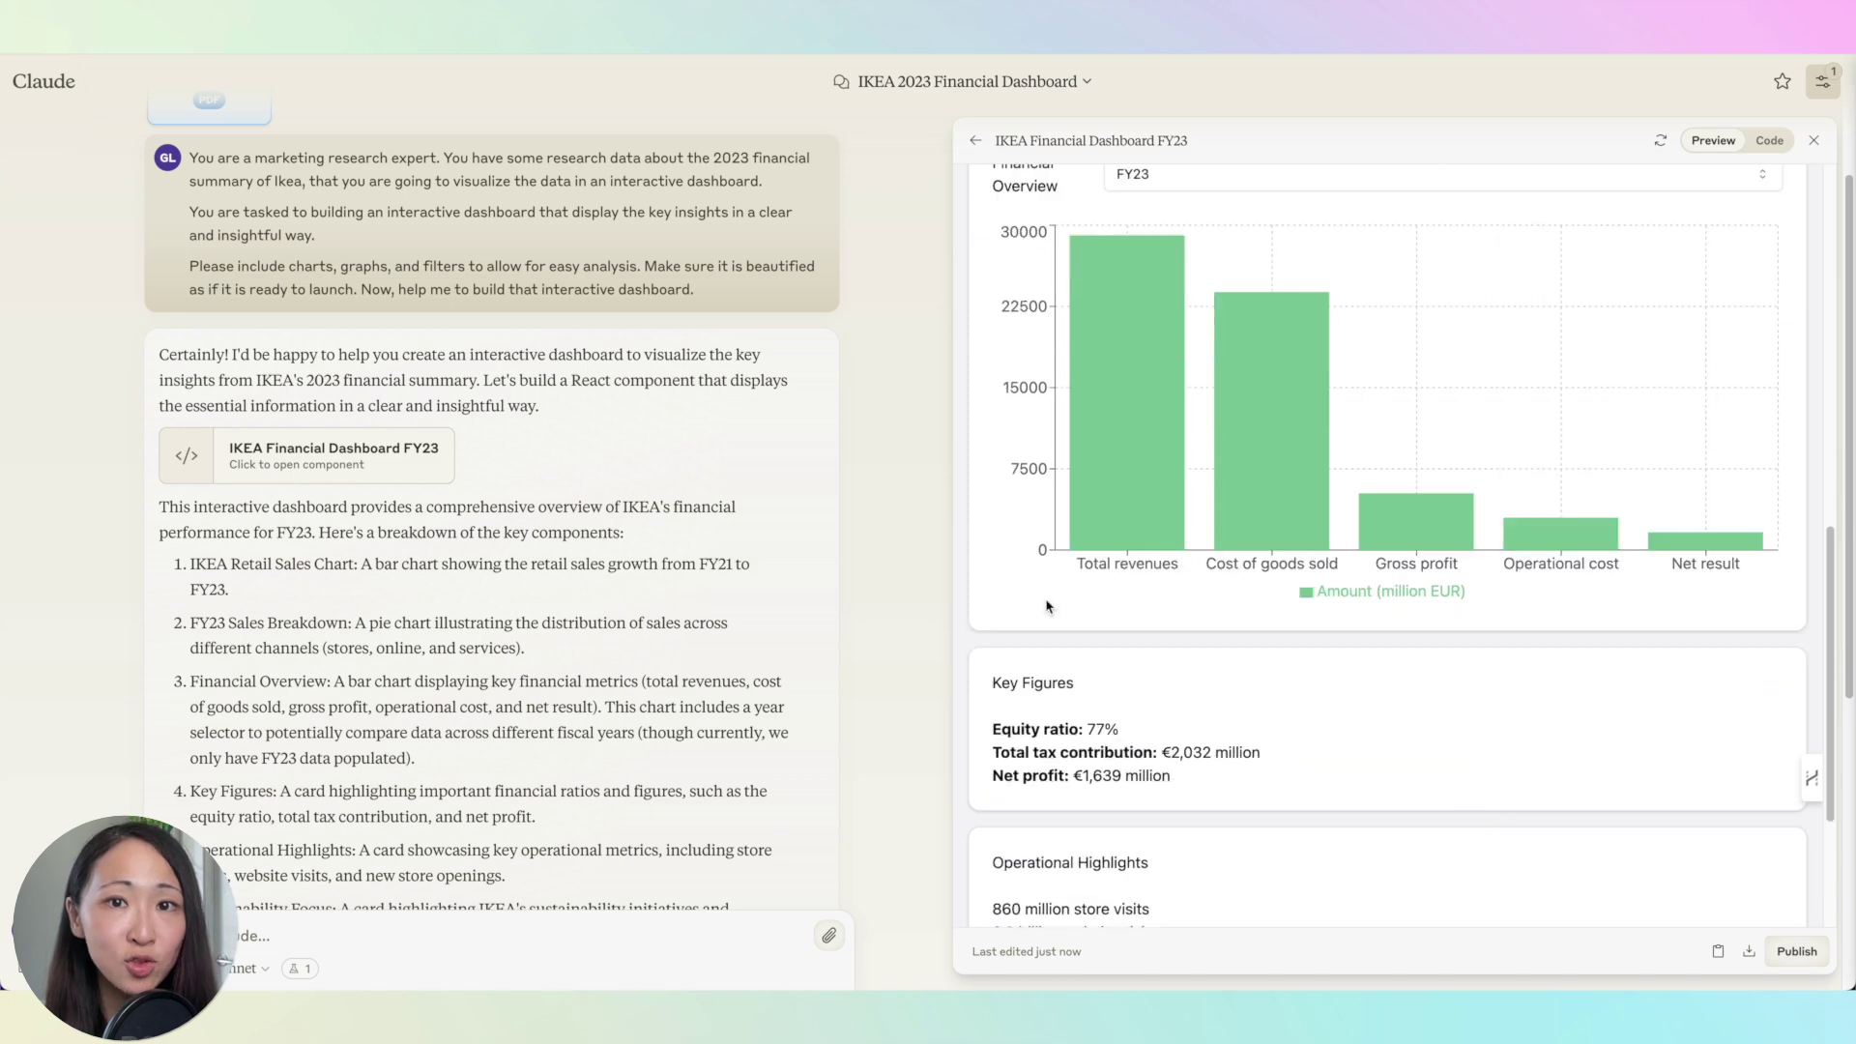
scroll(1402, 764, "up", 12)
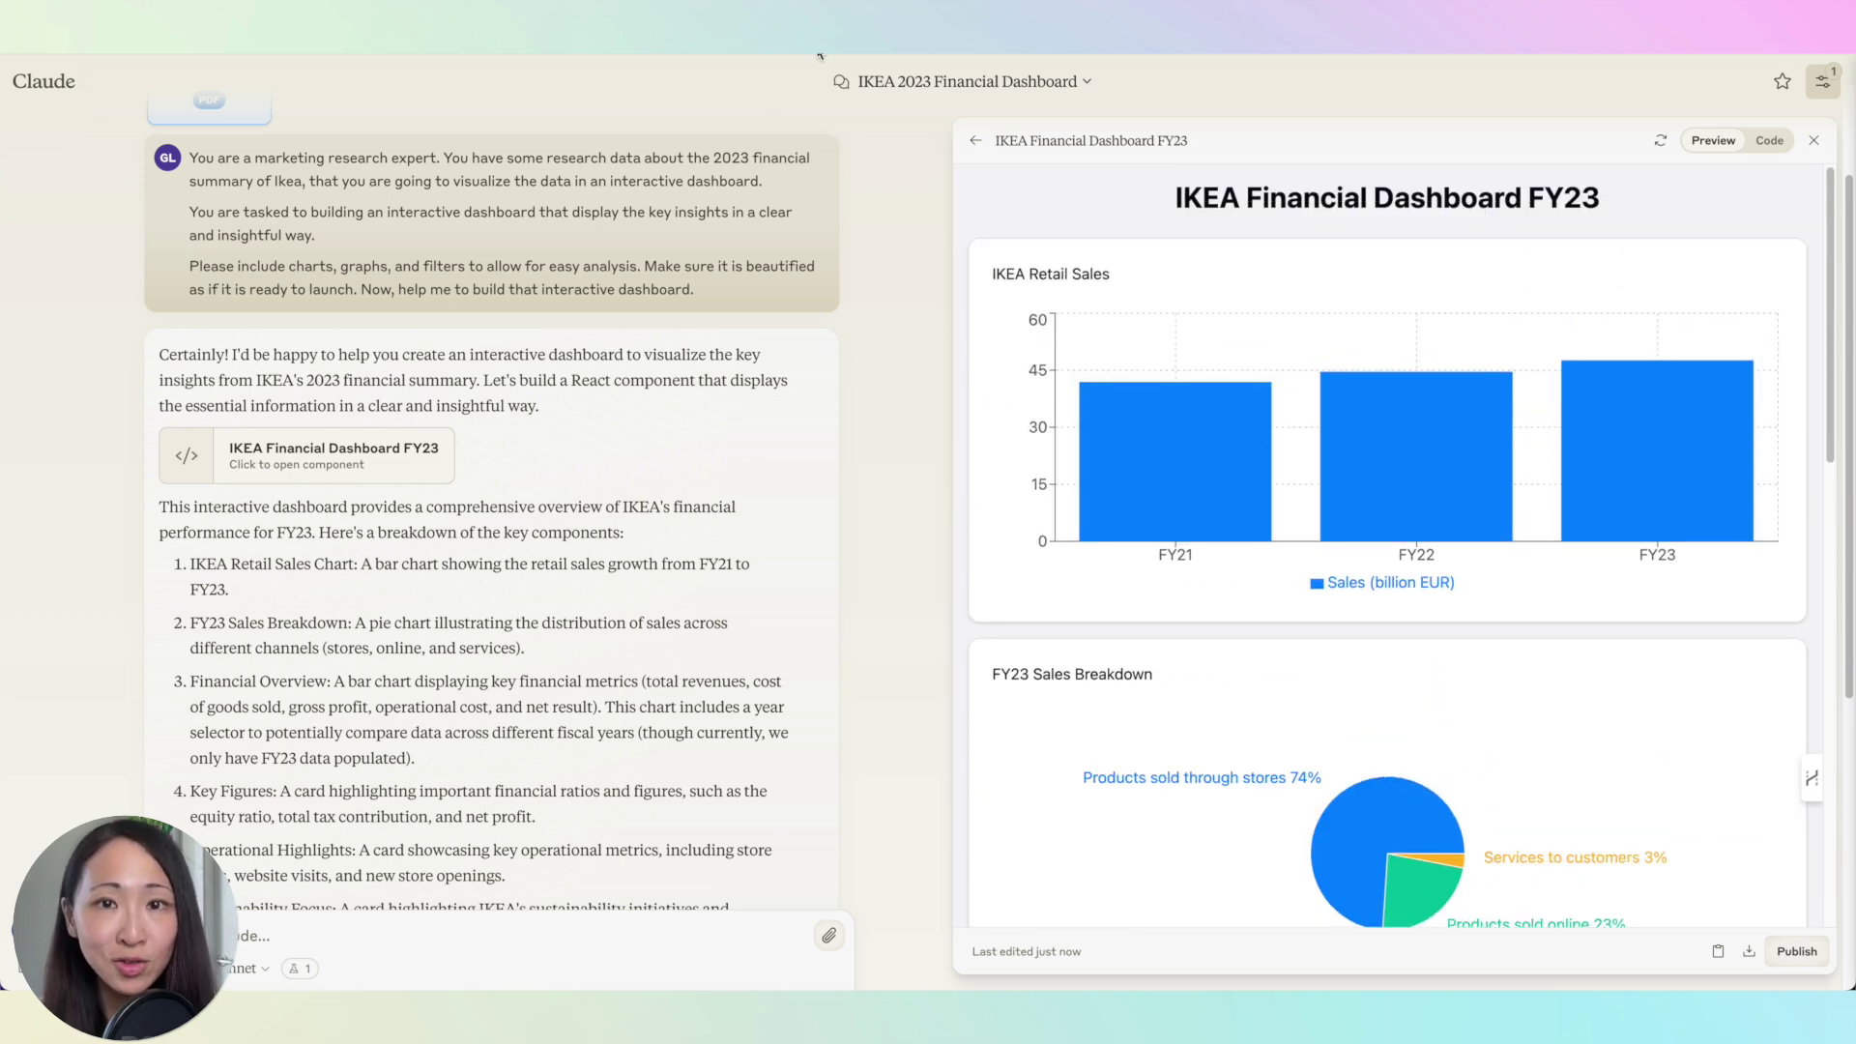